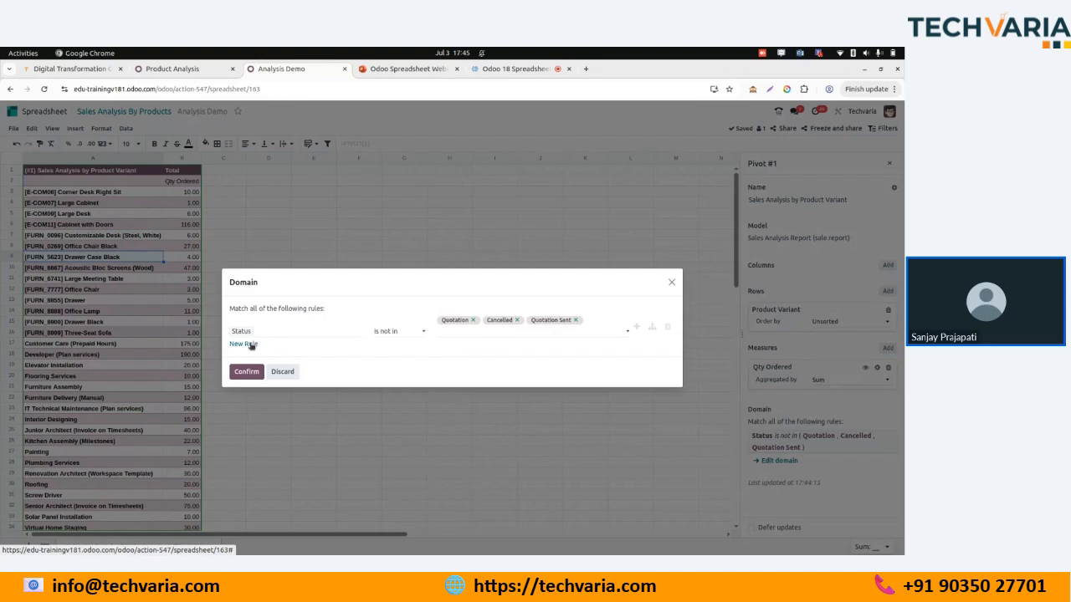
{"action": "left_click", "coordinate": [250, 345]}
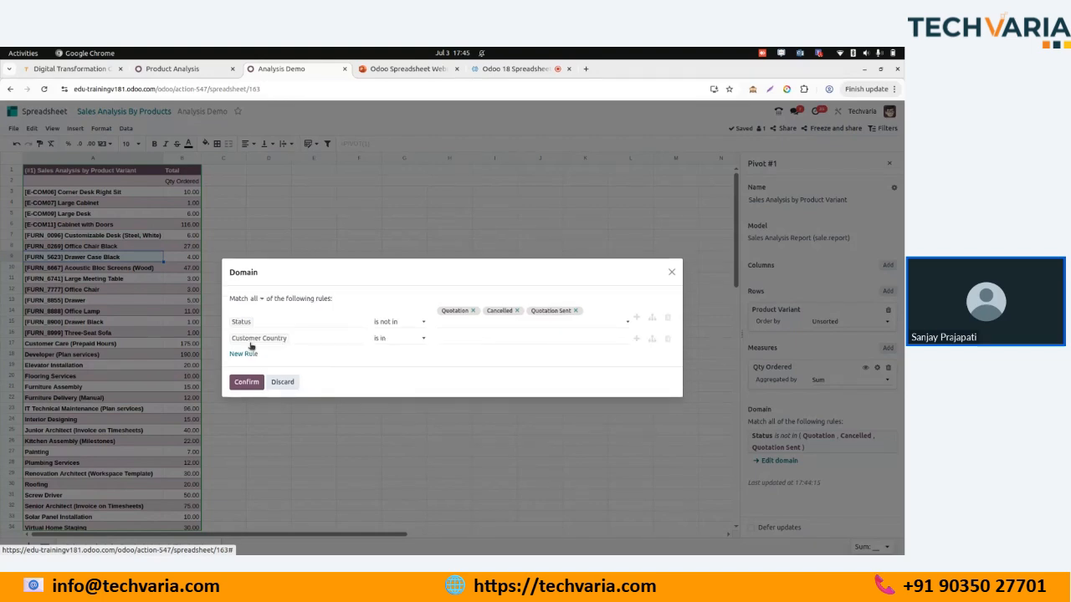
{"action": "left_click", "coordinate": [315, 338]}
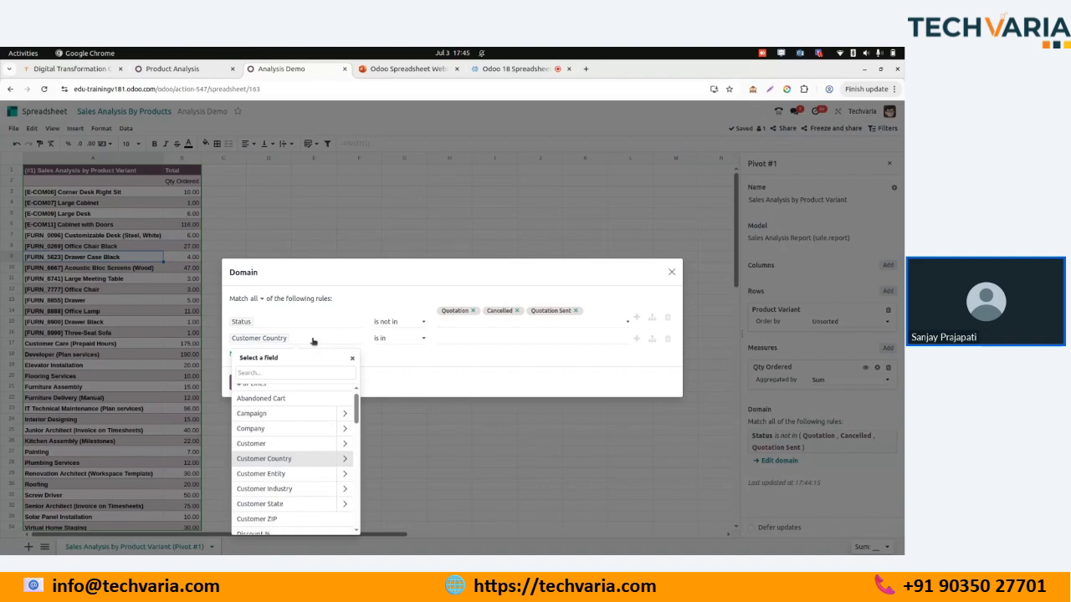
{"action": "left_click", "coordinate": [478, 338]}
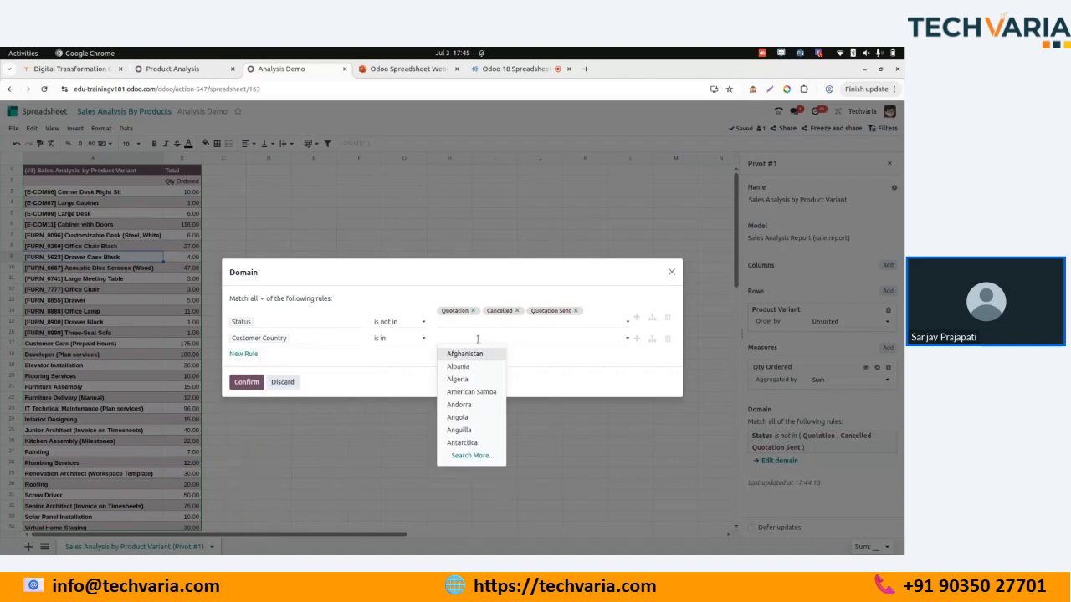
{"action": "left_click", "coordinate": [261, 299]}
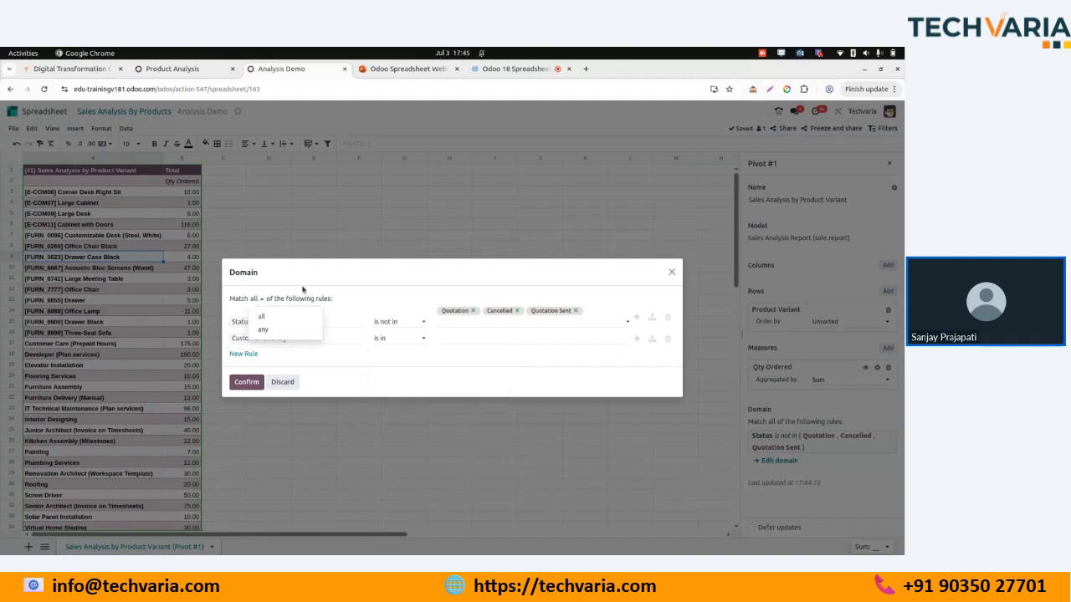
{"action": "left_click", "coordinate": [302, 289]}
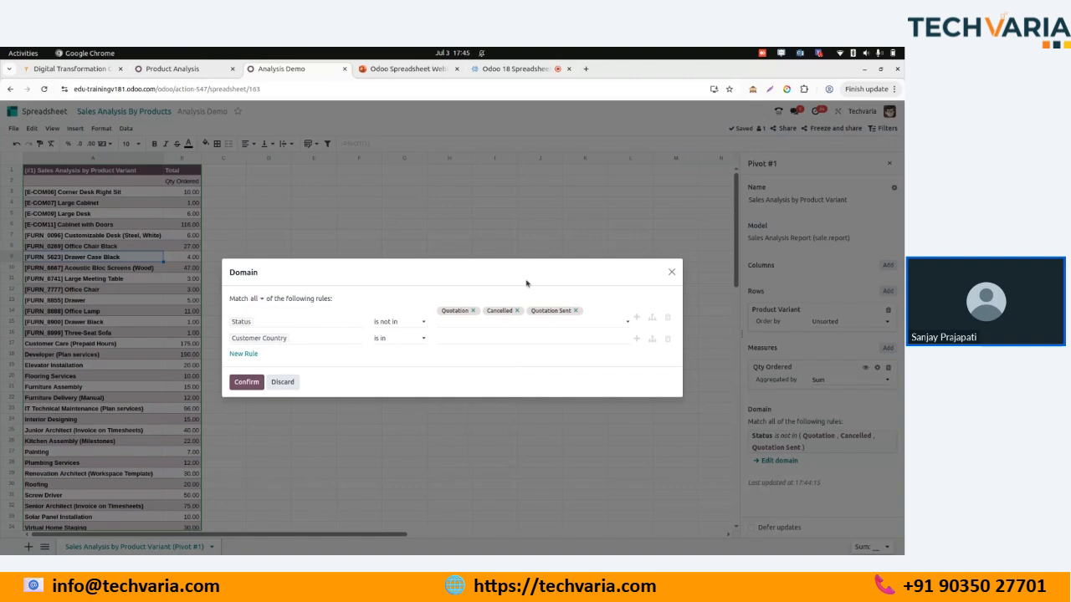
{"action": "left_click", "coordinate": [667, 341]}
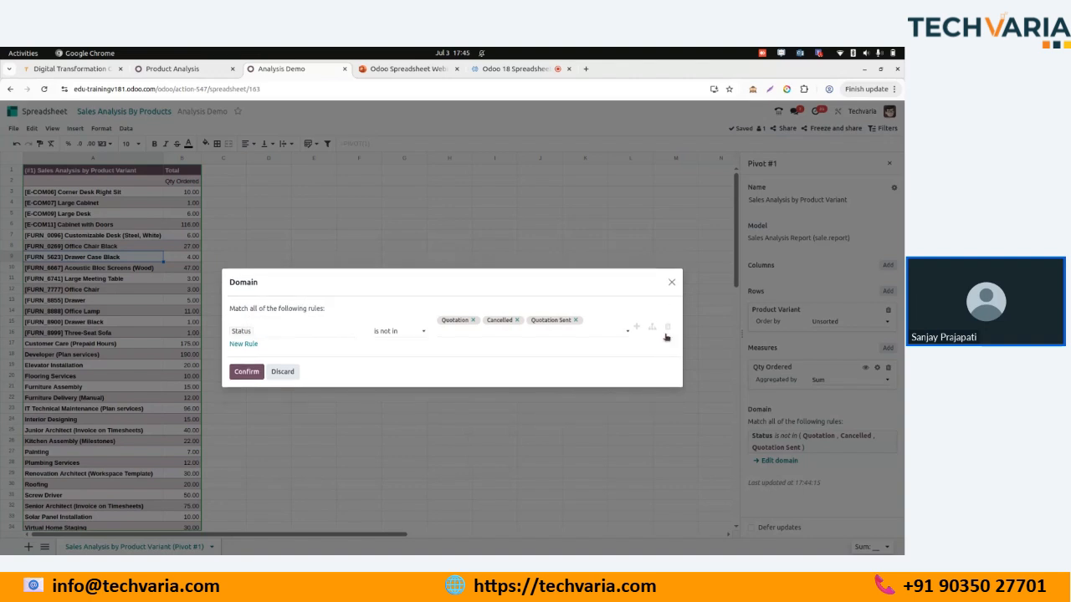
{"action": "left_click", "coordinate": [671, 283]}
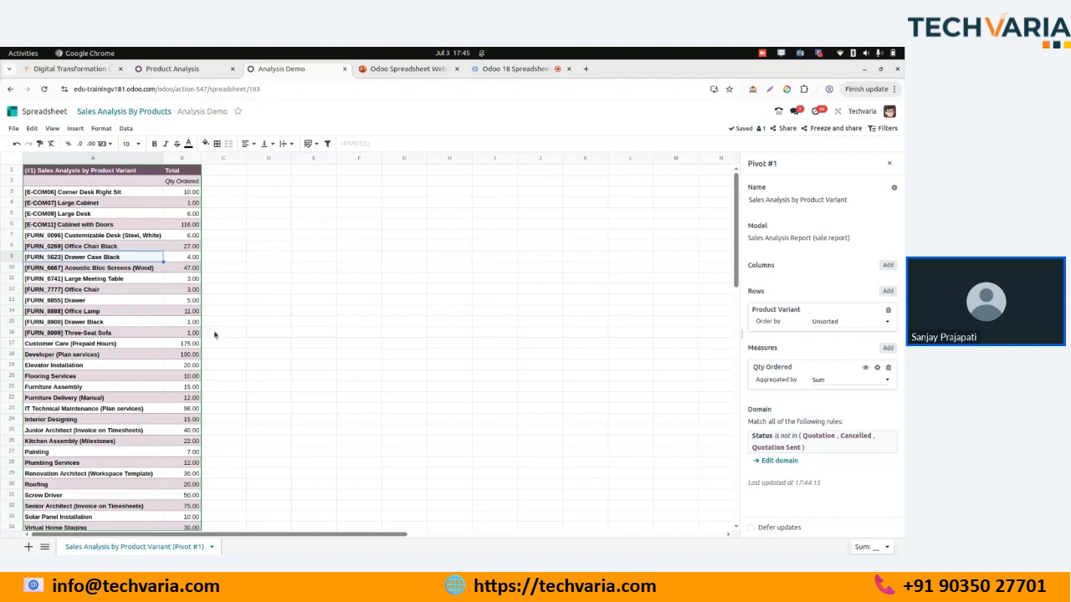
Leave the spreadsheet and open the Sales product variants list by searching the app menus for "product".
{"action": "left_click", "coordinate": [22, 114]}
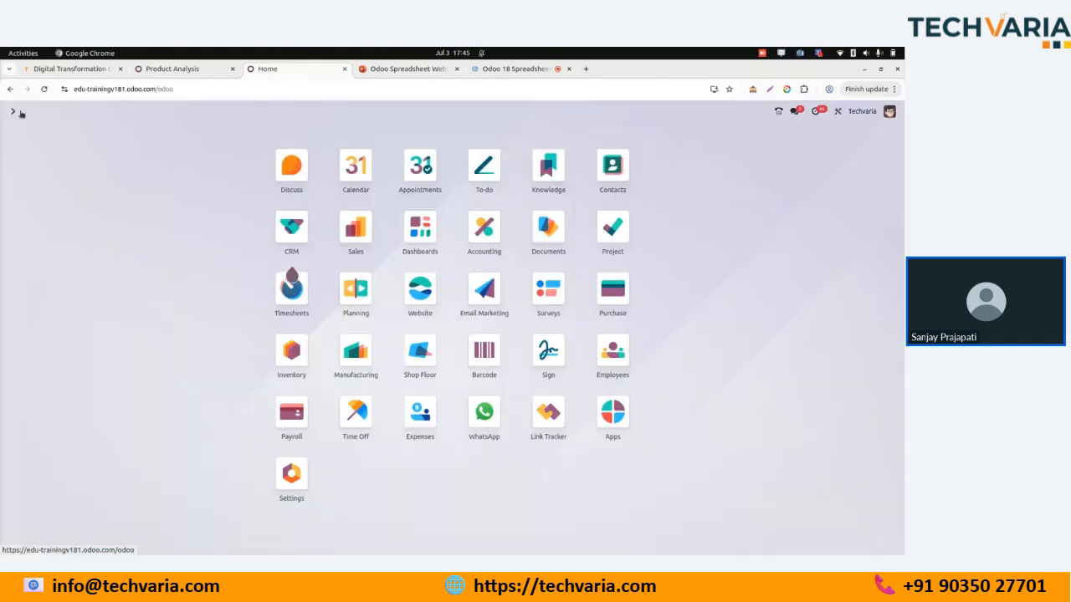
{"action": "type", "text": "product"}
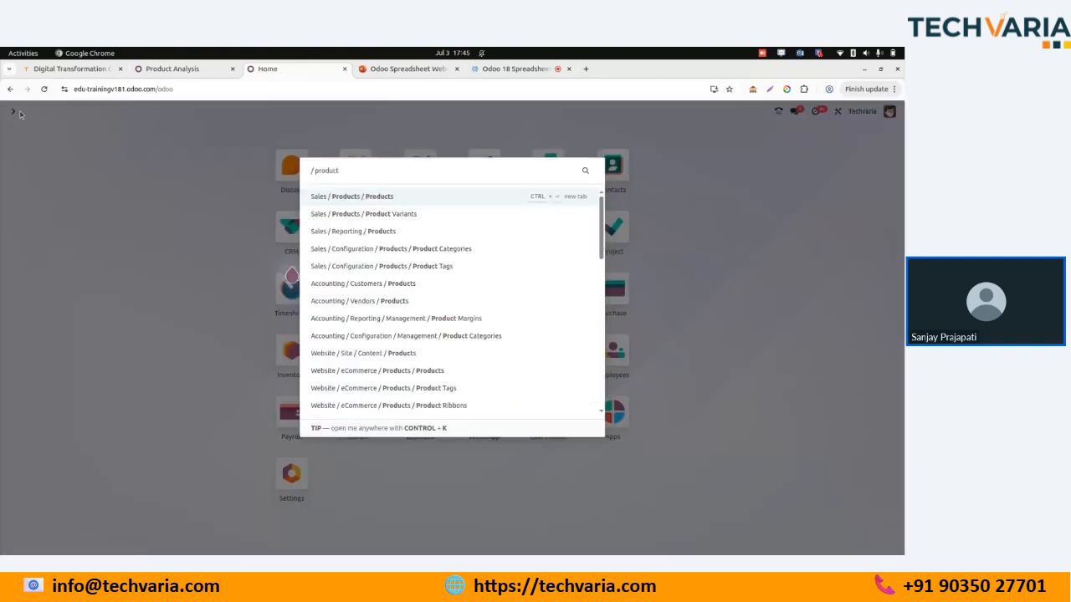
{"action": "key", "text": "Down"}
{"action": "key", "text": "Return"}
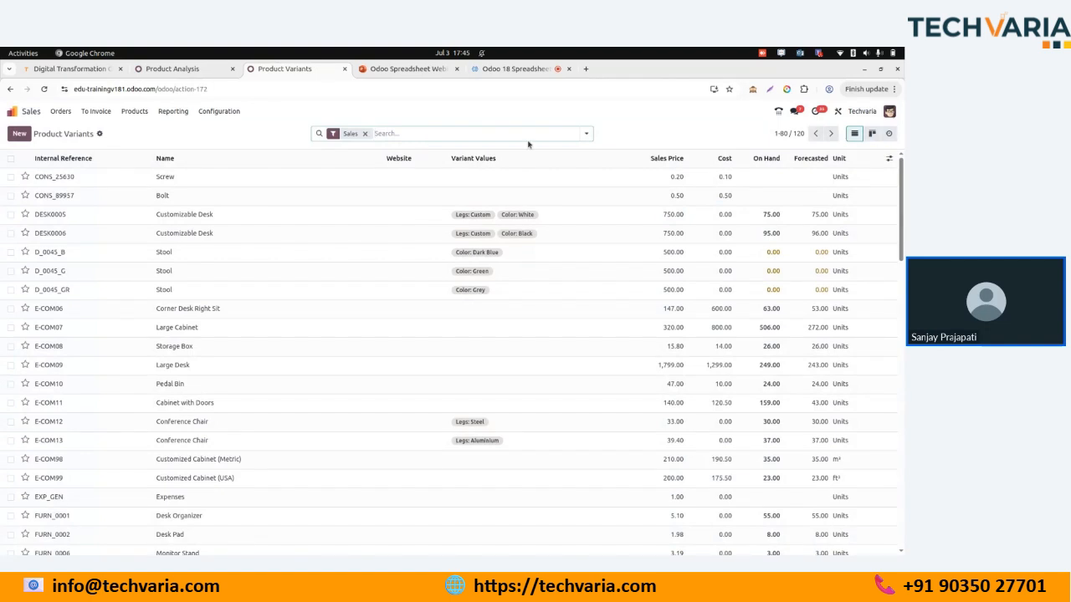
Add the Inventory Management filter to the product variants list, keeping the Sales filter.
{"action": "left_click", "coordinate": [587, 134]}
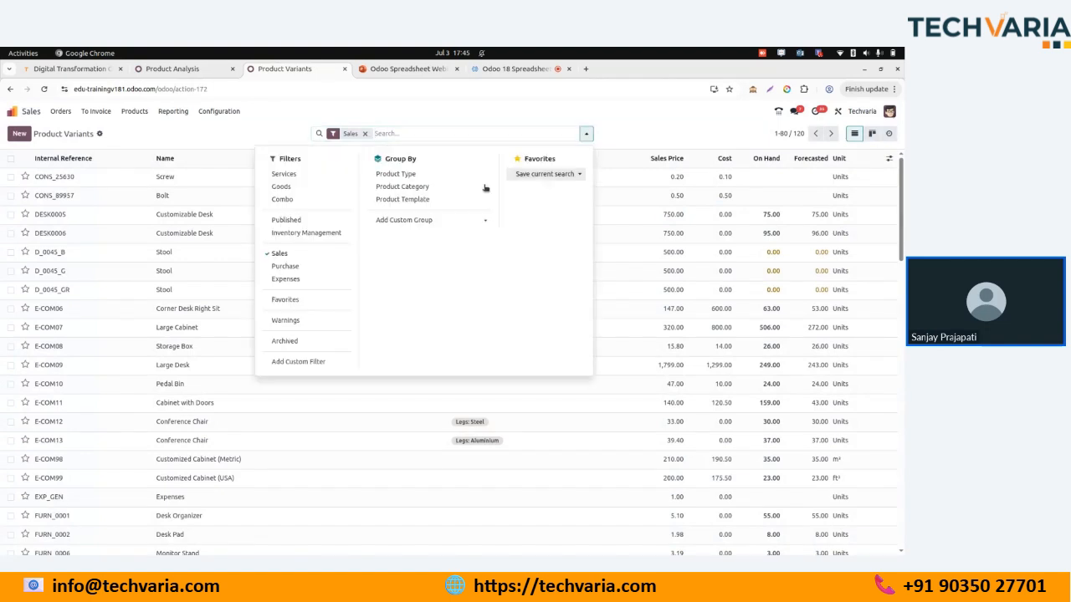
{"action": "left_click", "coordinate": [288, 234]}
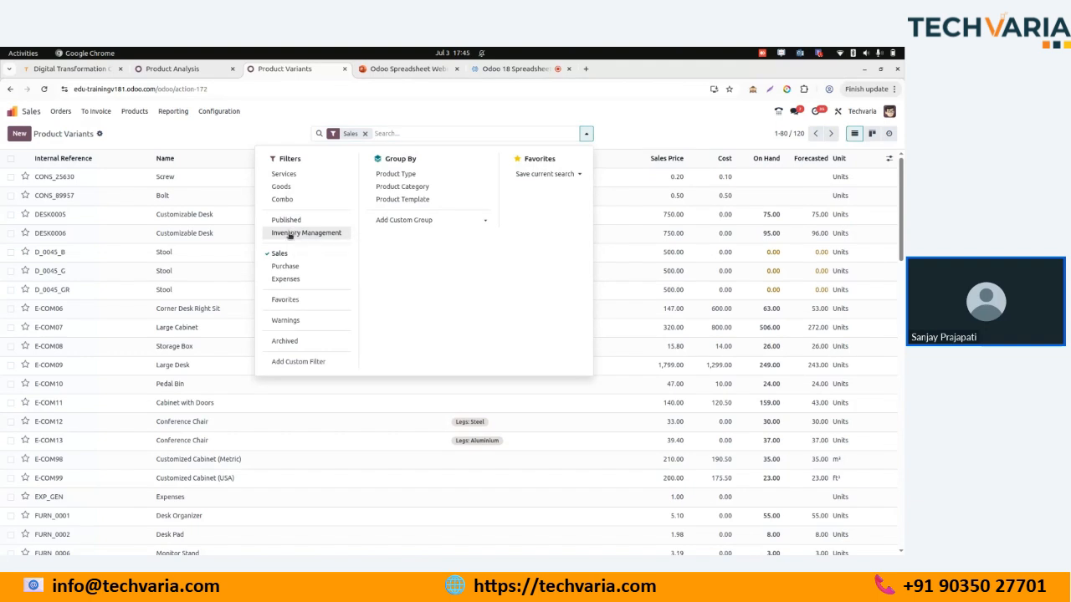
{"action": "left_click", "coordinate": [286, 134]}
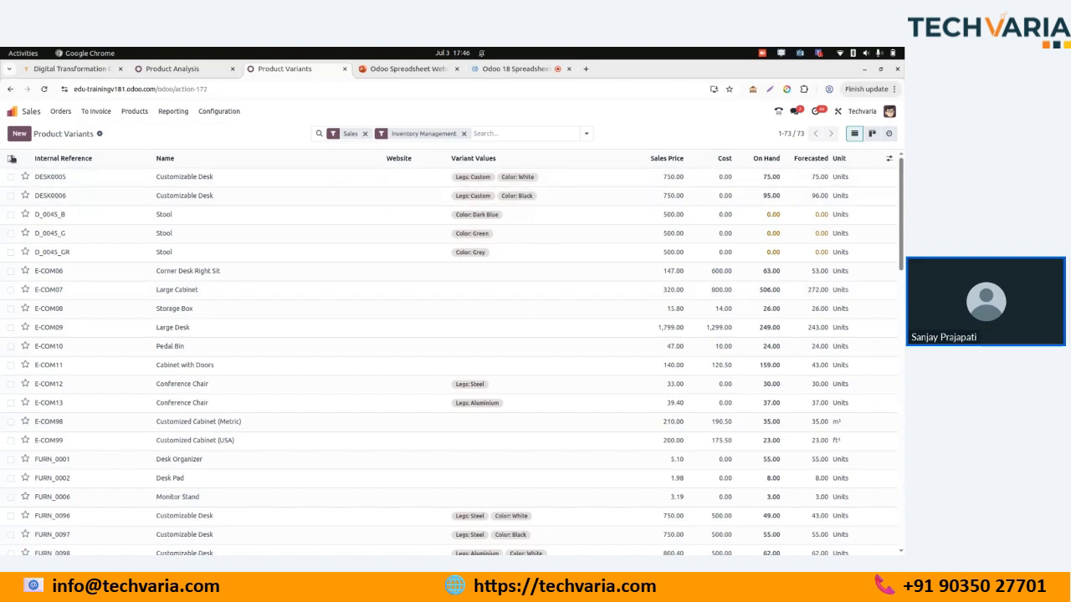
Select all filtered product variants and insert them as a list into the existing Analysis Demo spreadsheet.
{"action": "left_click", "coordinate": [11, 158]}
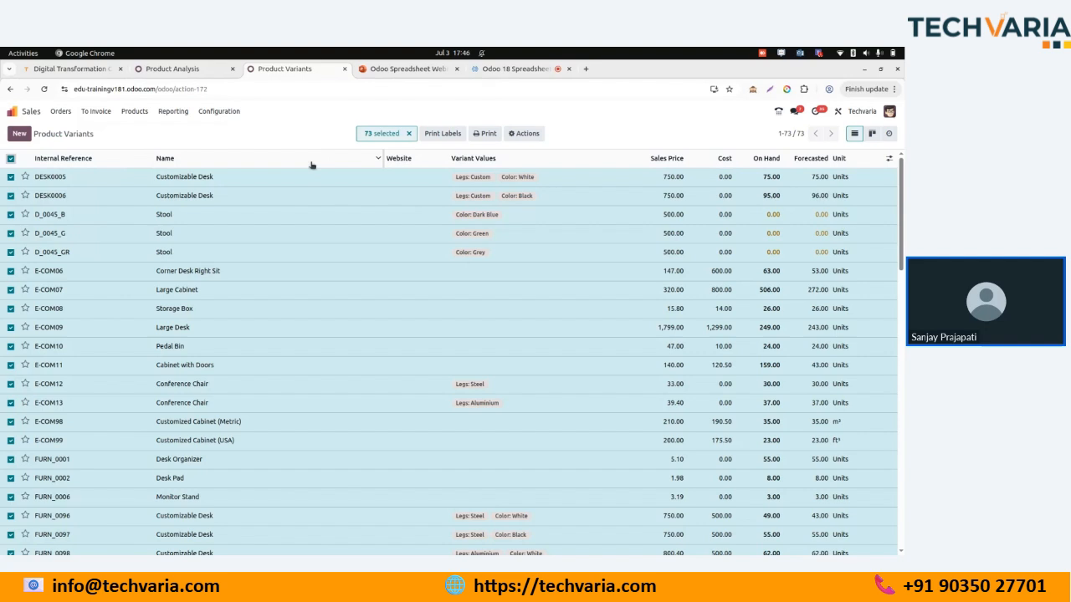
{"action": "left_click", "coordinate": [524, 134]}
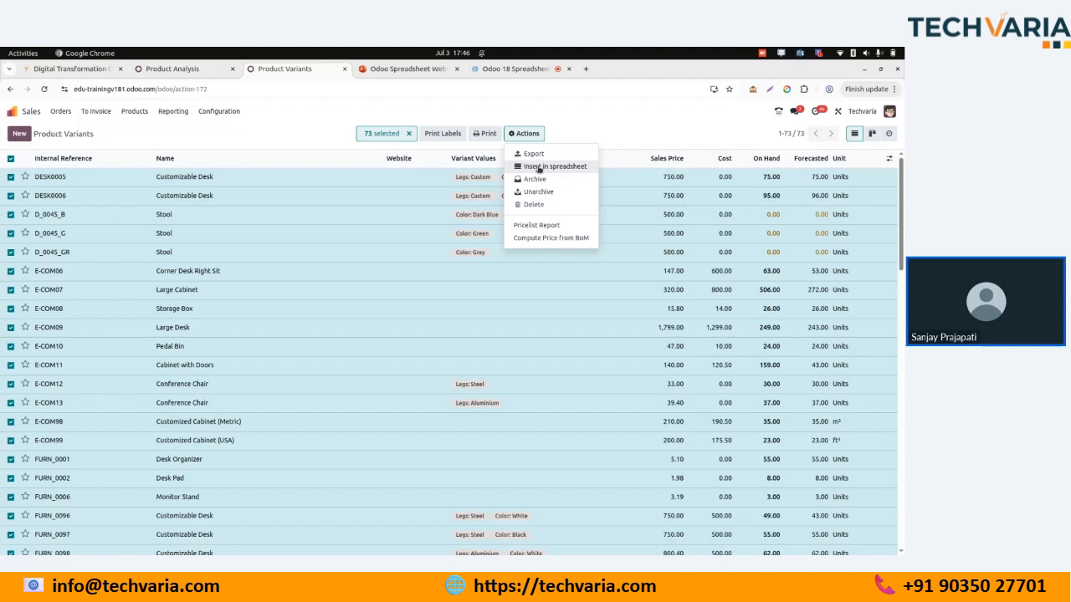
{"action": "left_click", "coordinate": [539, 167]}
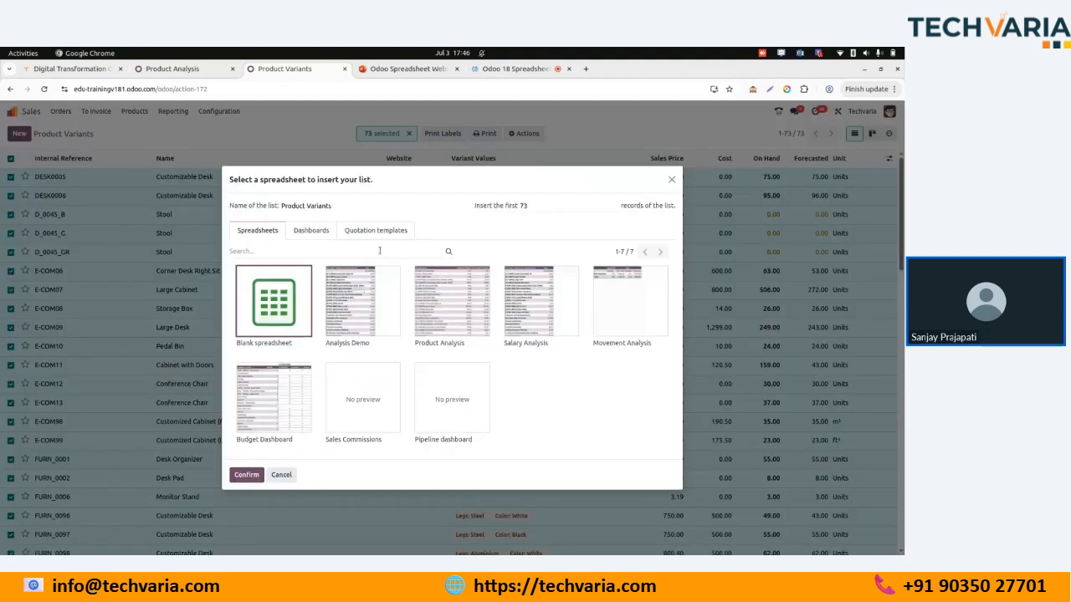
{"action": "left_click", "coordinate": [350, 308]}
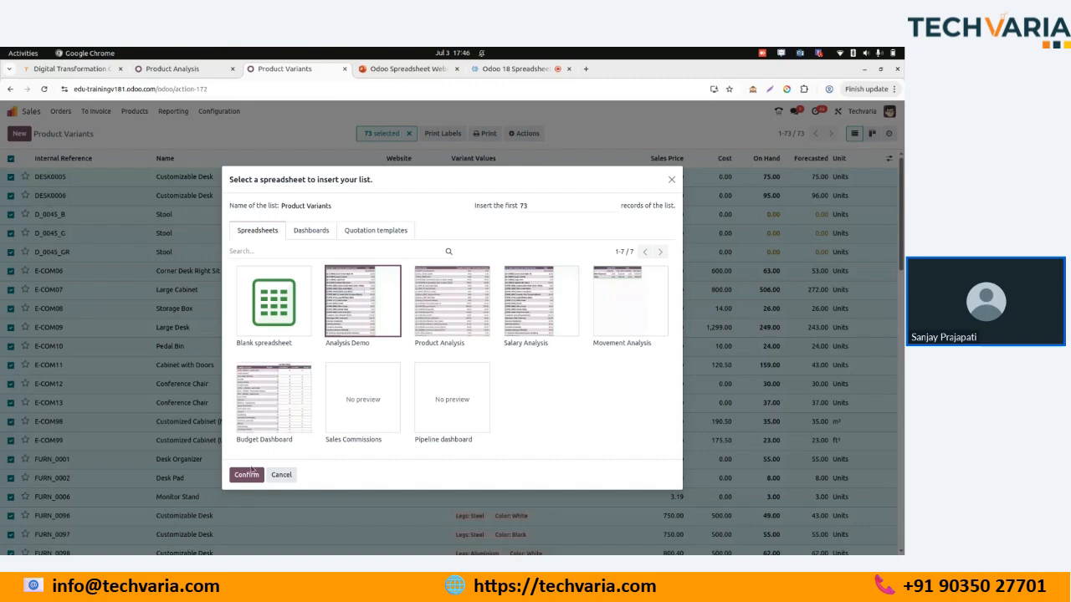
{"action": "left_click", "coordinate": [247, 474]}
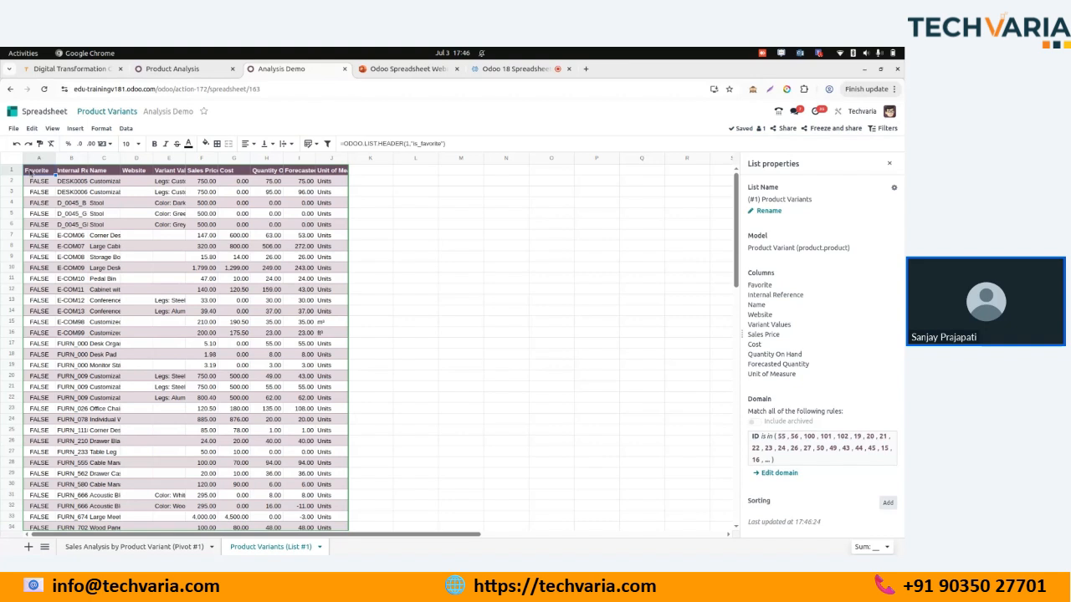
Set the field name in cell A1's ODOO.LIST.HEADER formula to "display_name".
{"action": "double_click", "coordinate": [31, 176]}
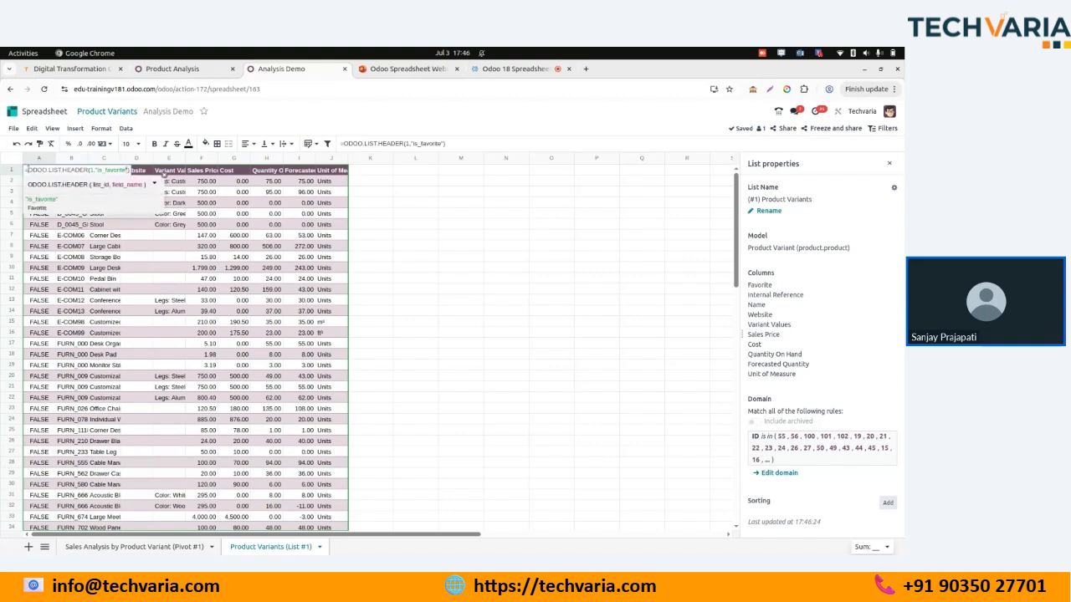
{"action": "key", "text": "ctrl+shift+Left"}
{"action": "type", "text": "product"}
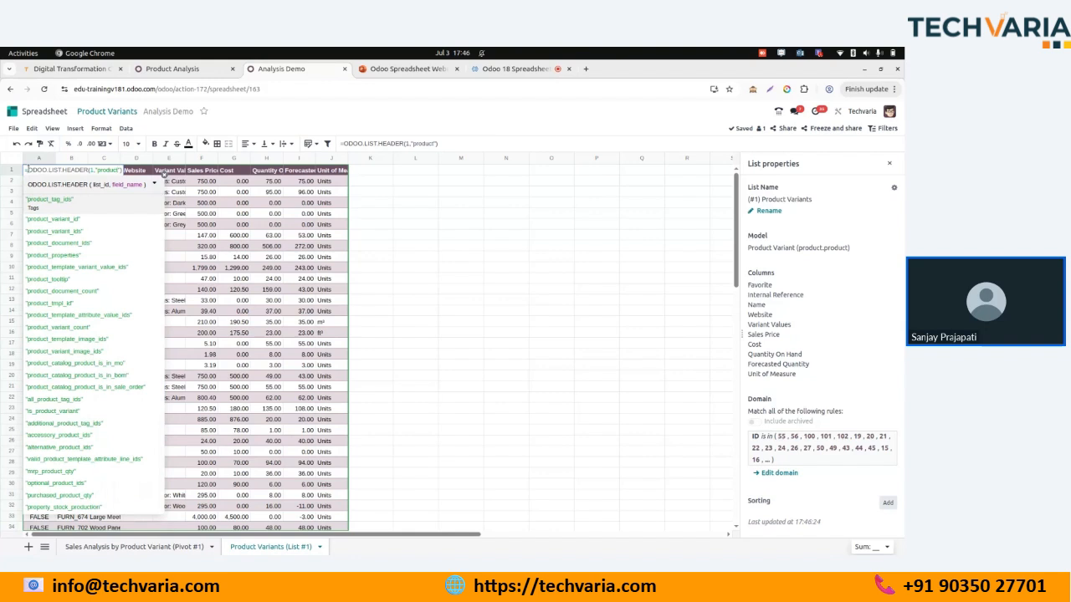
{"action": "key", "text": "ctrl+shift+Left"}
{"action": "type", "text": "ids"}
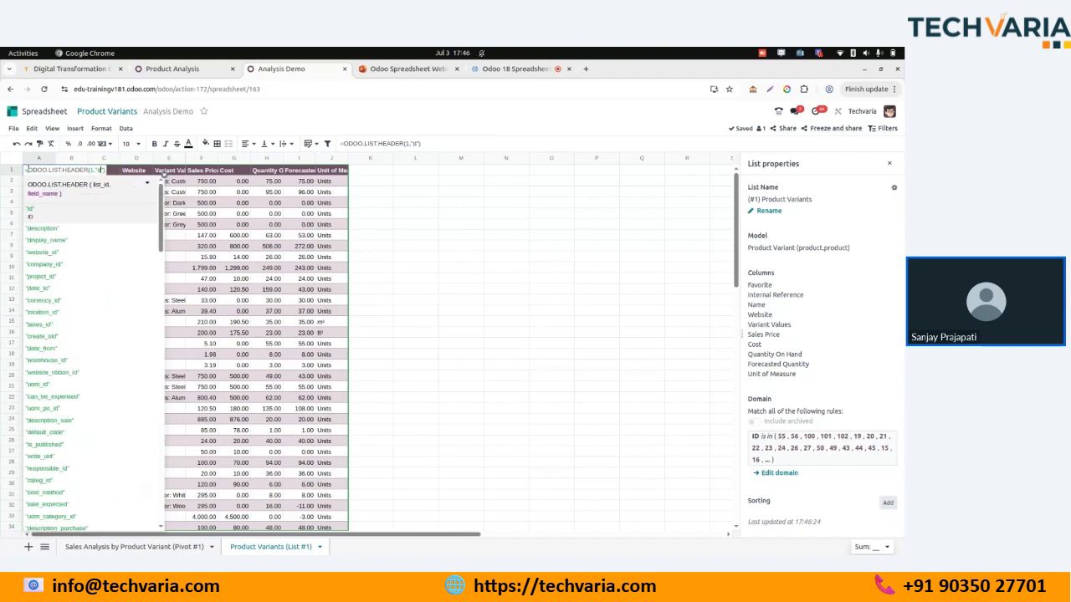
{"action": "left_click", "coordinate": [51, 199]}
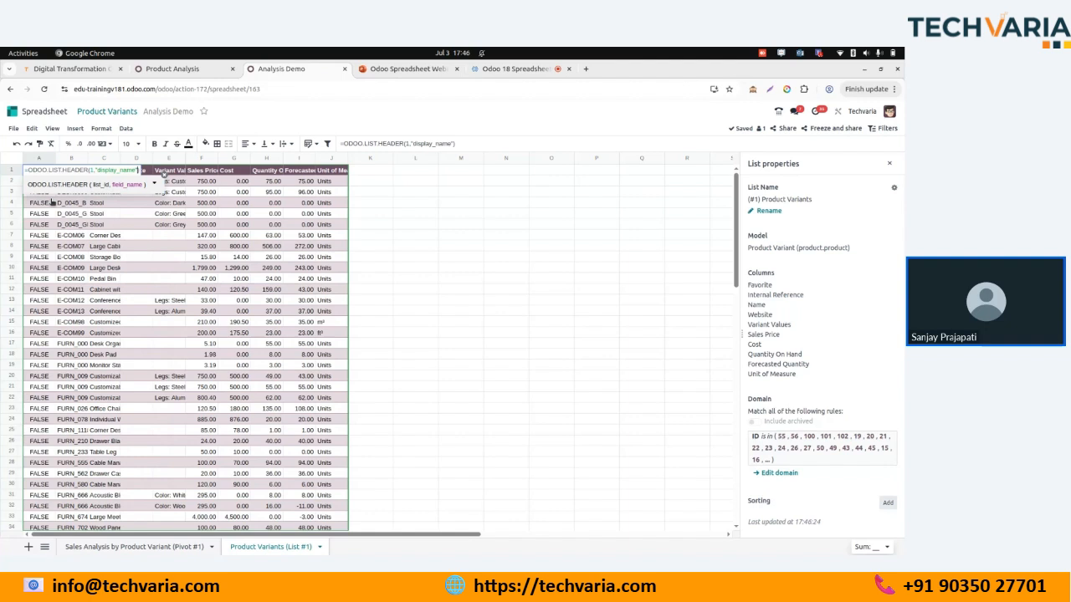
{"action": "key", "text": "Return"}
Set the field name in the ODOO.LIST formulas of cells A2 and A3 to "display_name".
{"action": "key", "text": "Return"}
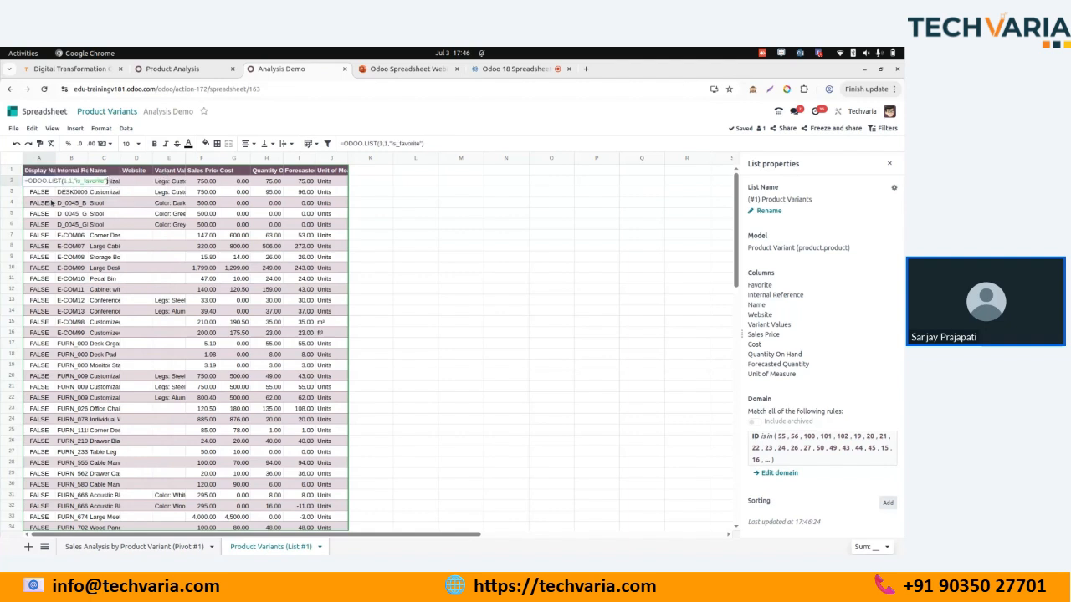
{"action": "key", "text": "ctrl+shift+Left"}
{"action": "type", "text": "disp"}
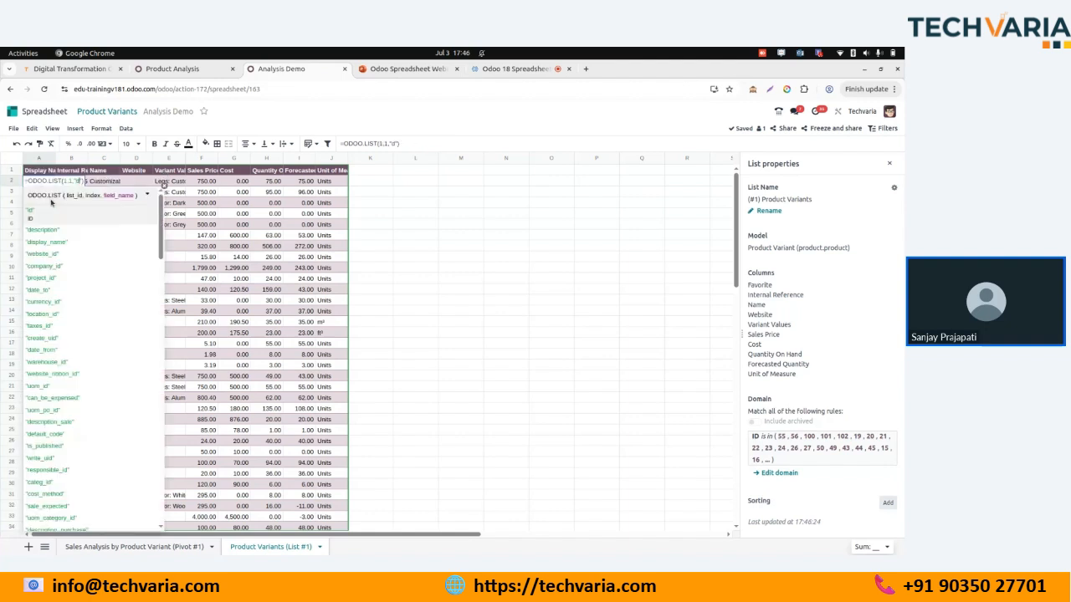
{"action": "left_click", "coordinate": [50, 216]}
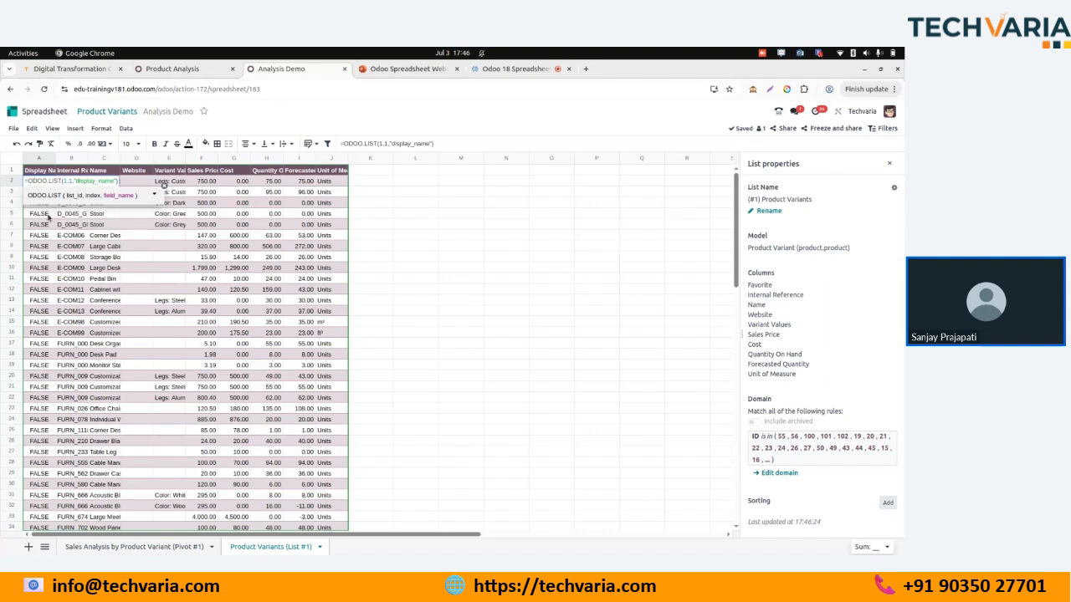
{"action": "key", "text": "Return"}
{"action": "key", "text": "Return"}
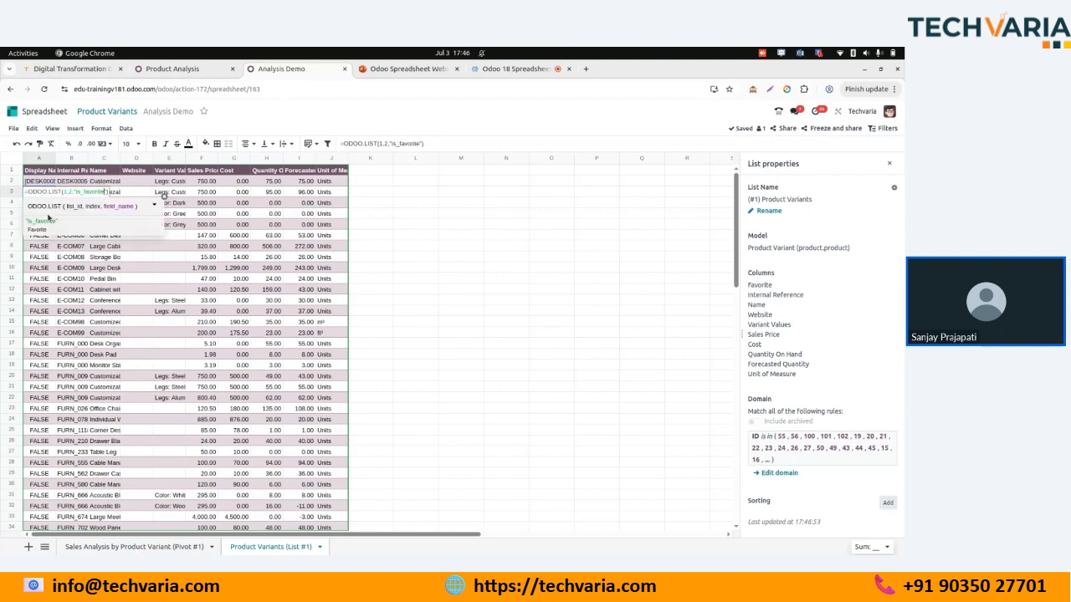
{"action": "key", "text": "ctrl+shift+Left"}
{"action": "key", "text": "BackSpace"}
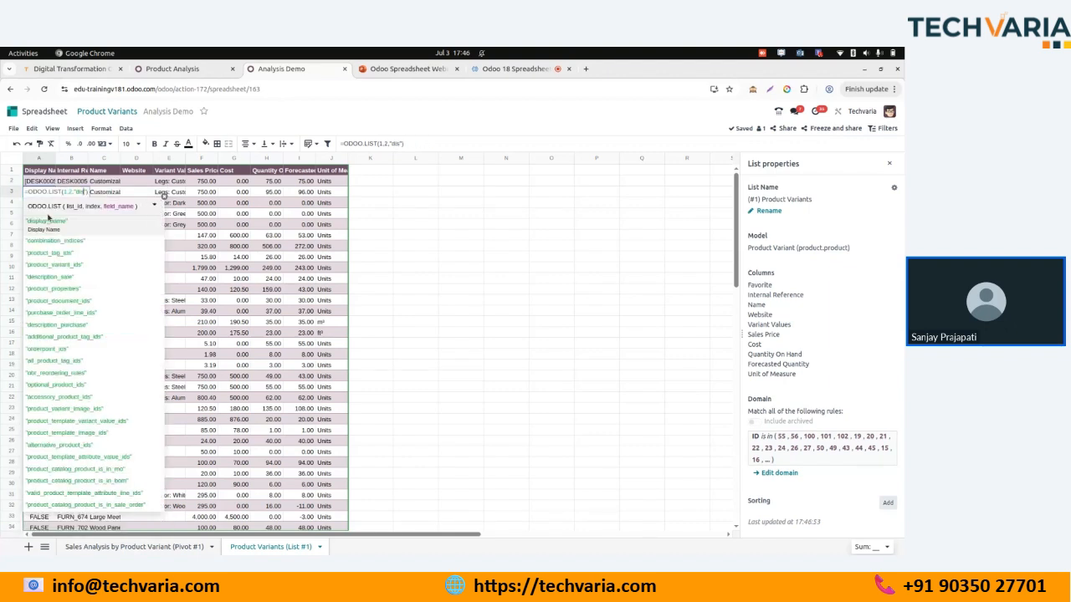
{"action": "left_click", "coordinate": [49, 222]}
{"action": "key", "text": "Return"}
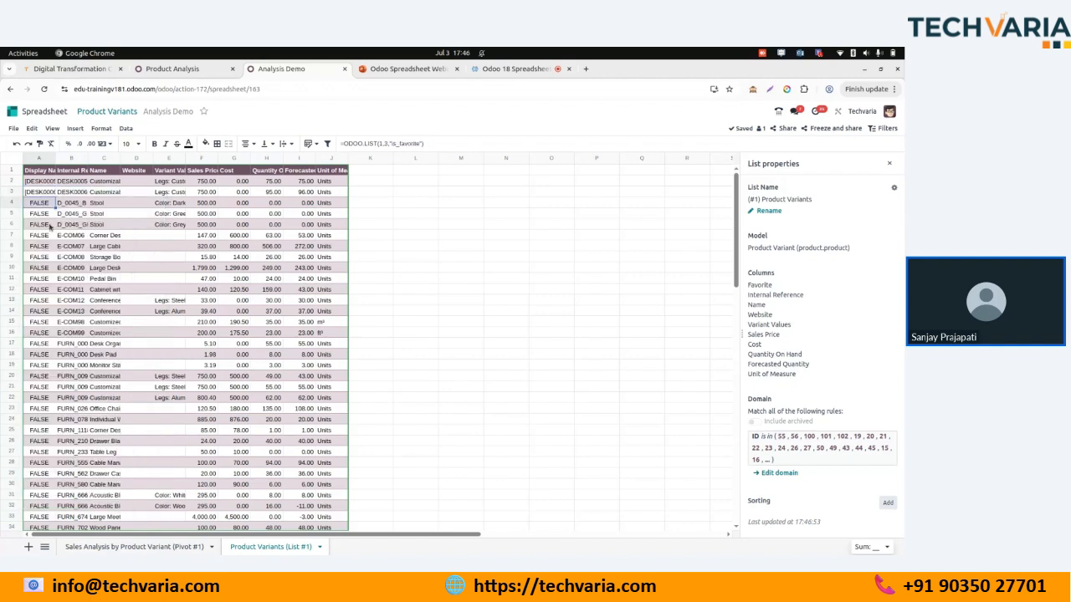
Fit column A's width to its contents and fill the display_name formulas from A2:A3 down to row 74.
{"action": "double_click", "coordinate": [56, 159]}
{"action": "left_click", "coordinate": [63, 182]}
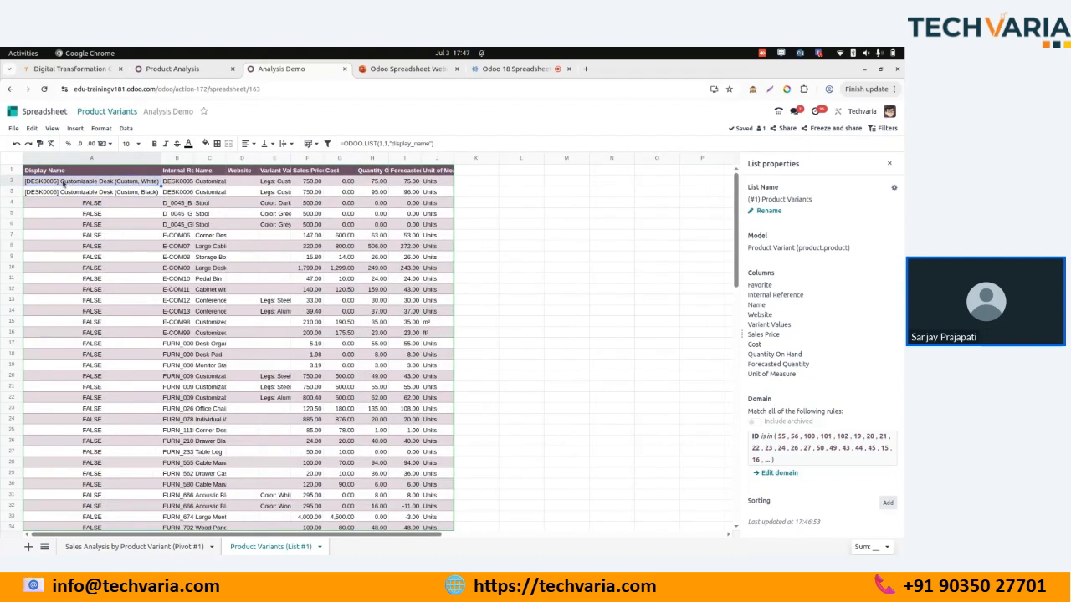
{"action": "key", "text": "Up"}
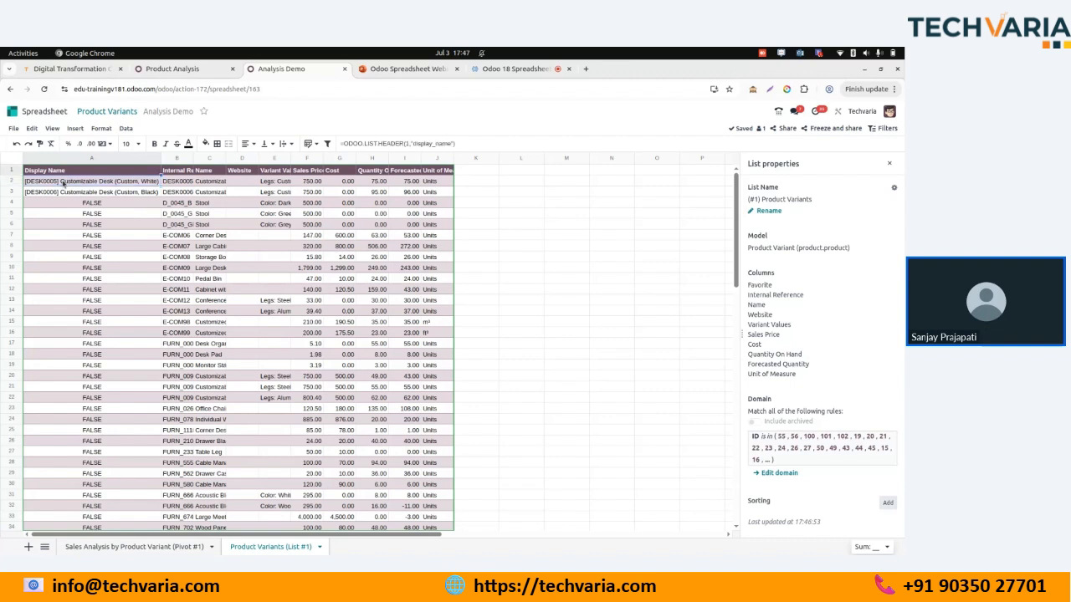
{"action": "key", "text": "Down"}
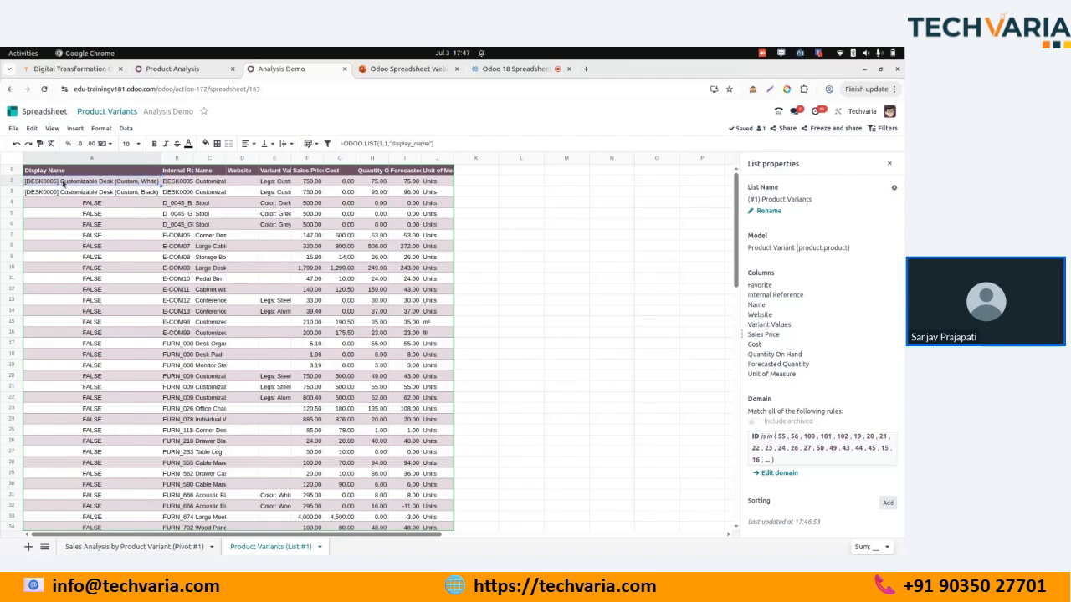
{"action": "key", "text": "shift+Down"}
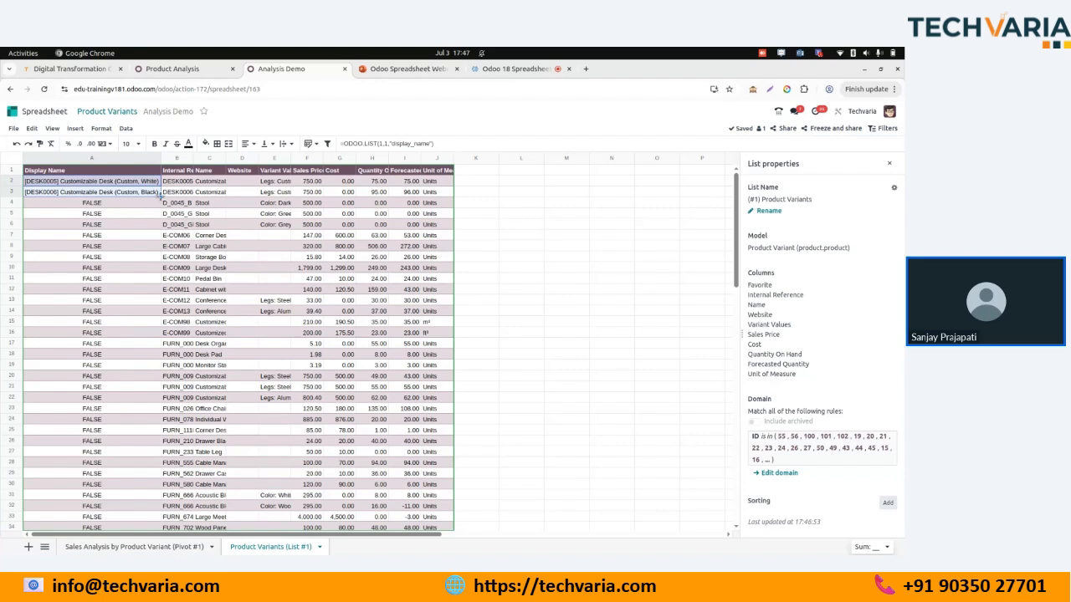
{"action": "left_click_drag", "start_coordinate": [160, 194], "coordinate": [136, 416]}
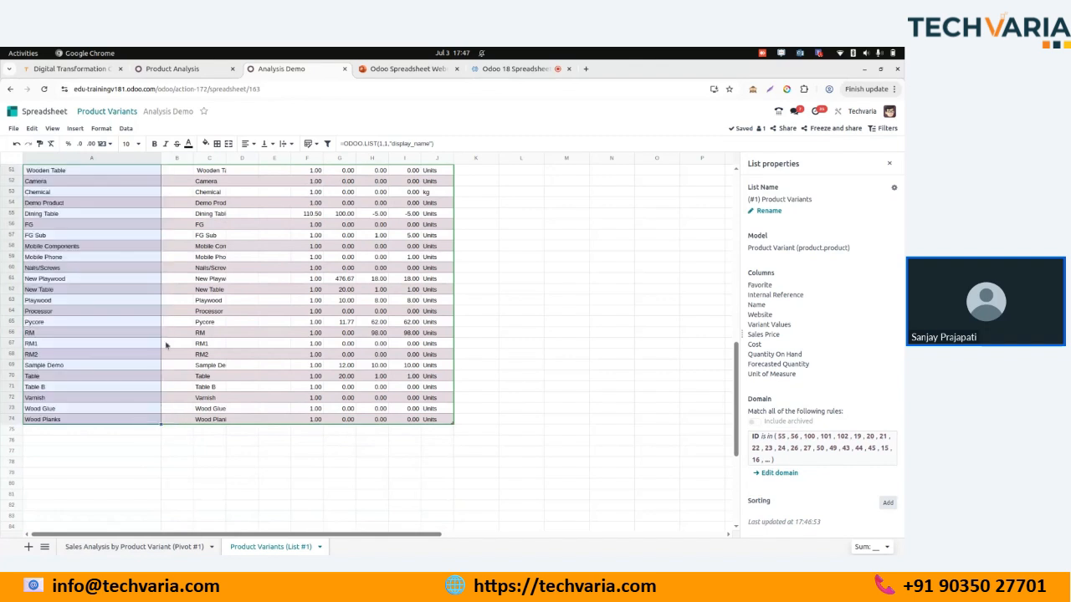
{"action": "left_click", "coordinate": [117, 312]}
{"action": "key", "text": "ctrl+Home"}
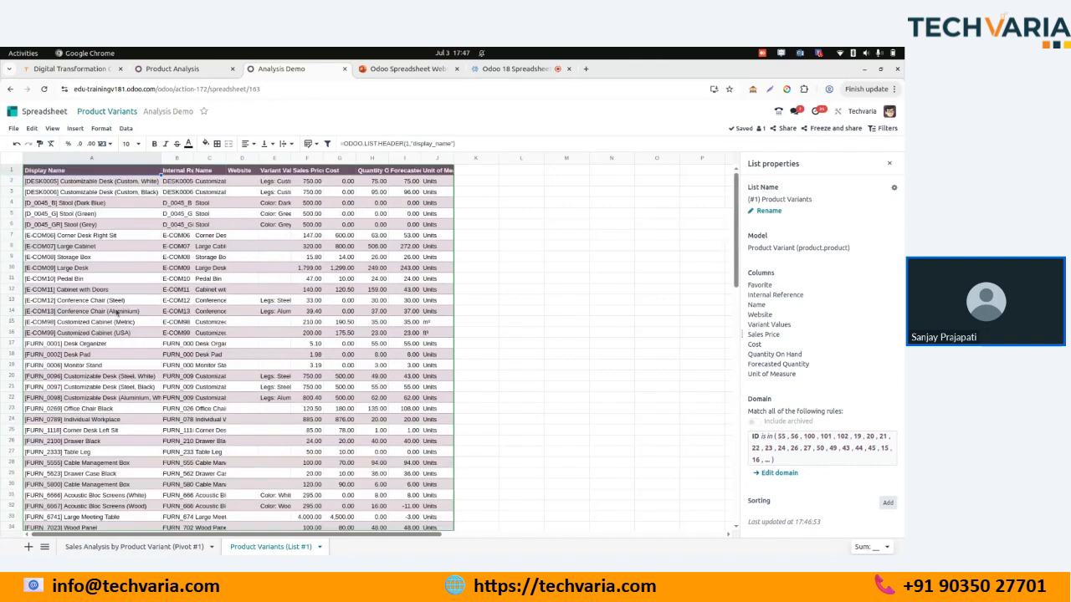
{"action": "key", "text": "Right"}
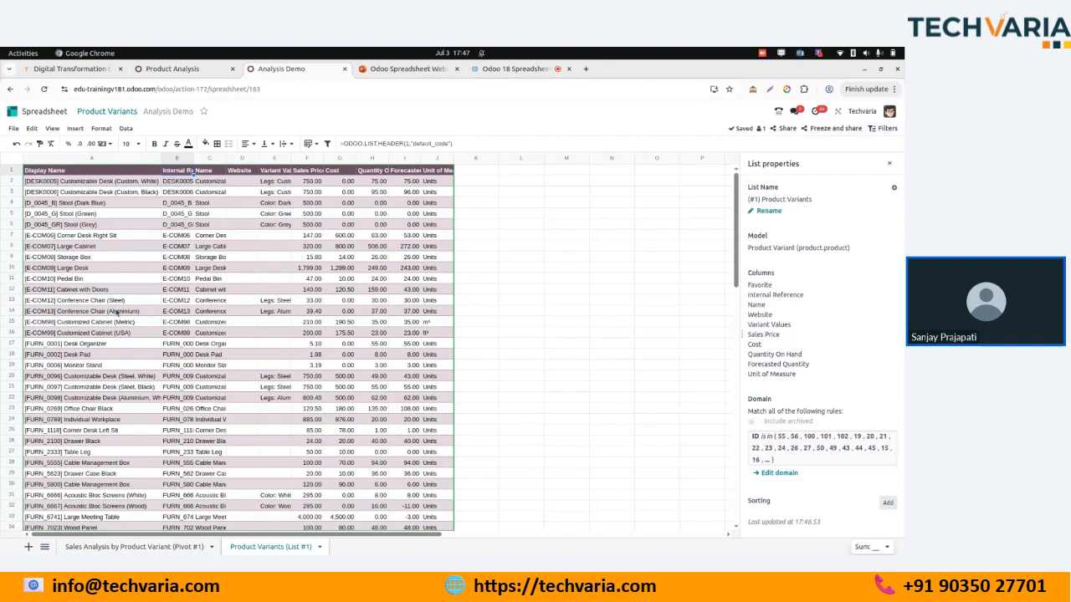
Clear the contents of columns B through G in the product variants list, rows 1 to 74.
{"action": "key", "text": "Right"}
{"action": "key", "text": "Right"}
{"action": "key", "text": "Right"}
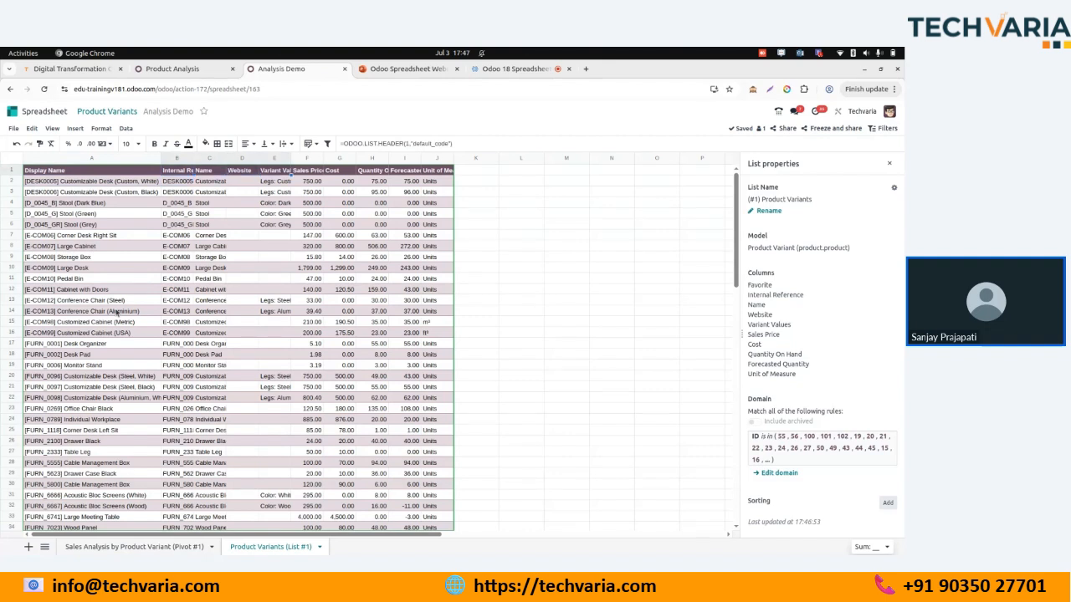
{"action": "key", "text": "Right"}
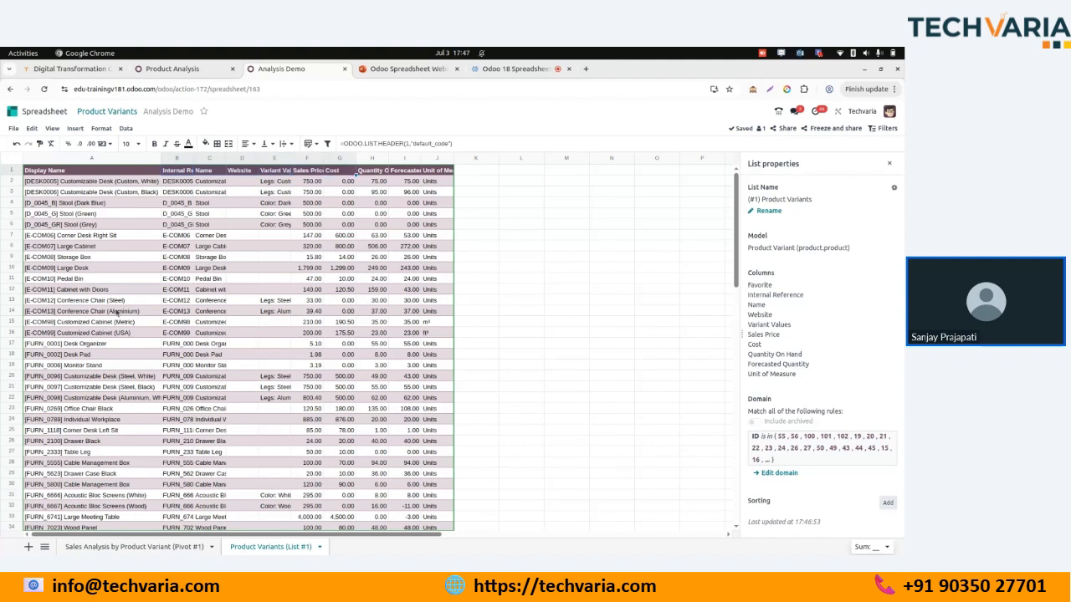
{"action": "key", "text": "ctrl+shift+Down"}
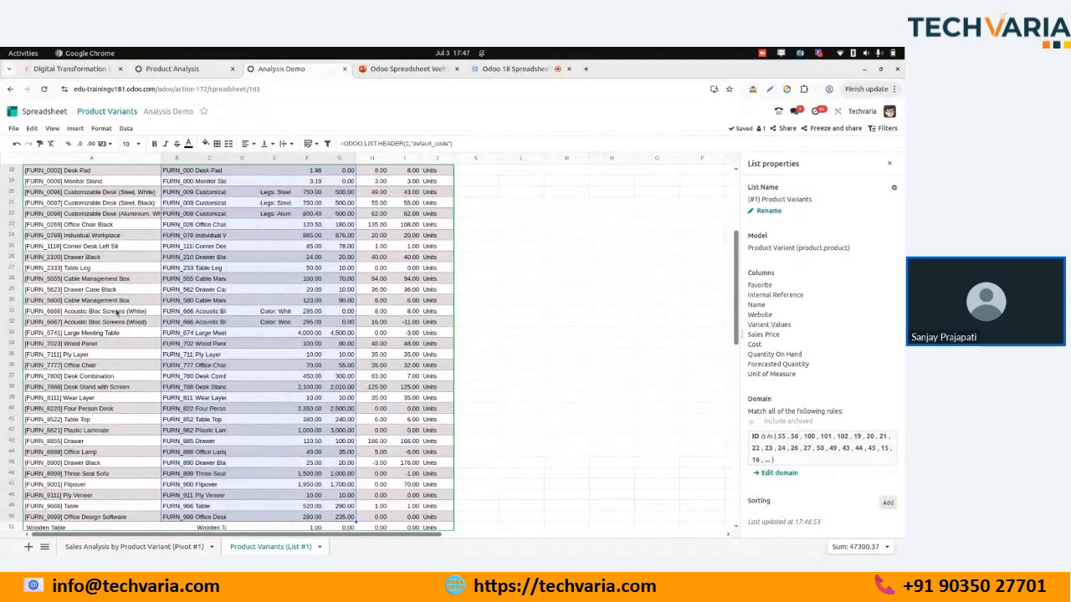
{"action": "key", "text": "ctrl+shift+Down"}
{"action": "key", "text": "ctrl+shift+Down"}
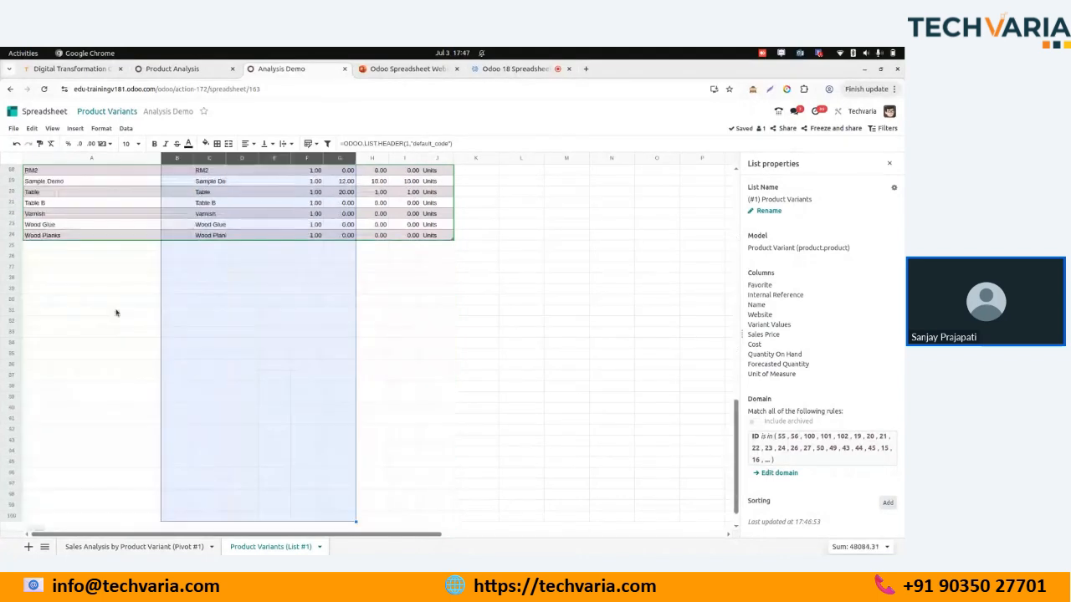
{"action": "key", "text": "ctrl+shift+Up"}
{"action": "key", "text": "ctrl+shift+Up"}
{"action": "key", "text": "shift+Down"}
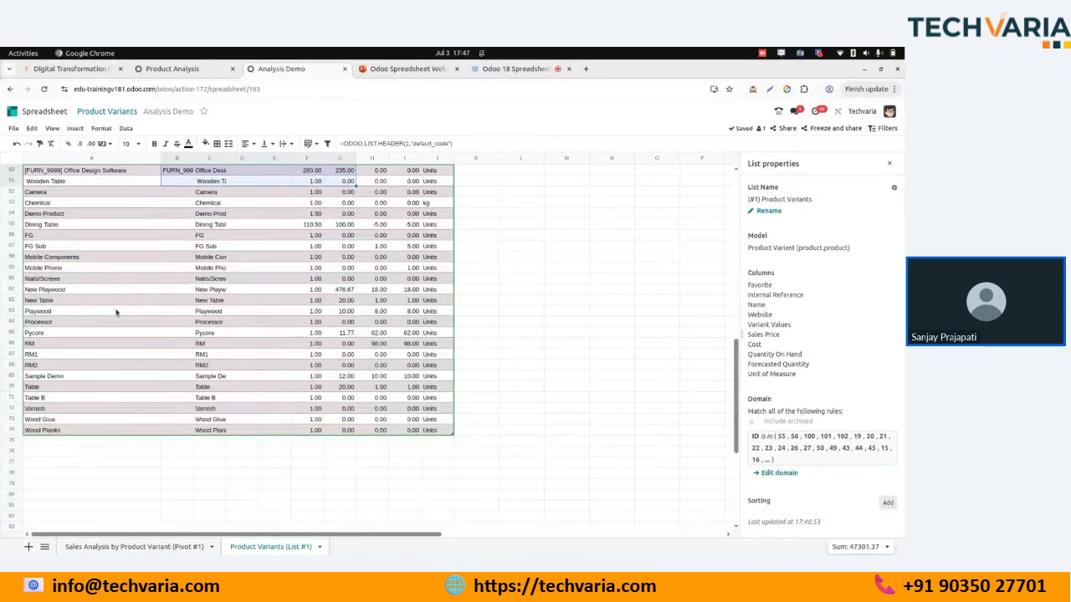
{"action": "key", "text": "shift+Down"}
{"action": "key", "text": "shift+Down"}
{"action": "key", "text": "shift+Down"}
{"action": "key", "text": "shift+Down"}
{"action": "key", "text": "shift+Down"}
{"action": "key", "text": "shift+Down"}
{"action": "key", "text": "shift+Down"}
{"action": "key", "text": "shift+Down"}
{"action": "key", "text": "shift+Down"}
{"action": "key", "text": "shift+Down"}
{"action": "key", "text": "shift+Down"}
{"action": "key", "text": "shift+Down"}
{"action": "key", "text": "shift+Down"}
{"action": "key", "text": "shift+Down"}
{"action": "key", "text": "shift+Down"}
{"action": "key", "text": "shift+Down"}
{"action": "key", "text": "shift+Down"}
{"action": "key", "text": "shift+Down"}
{"action": "key", "text": "shift+Down"}
{"action": "key", "text": "shift+Down"}
{"action": "key", "text": "shift+Down"}
{"action": "key", "text": "shift+Down"}
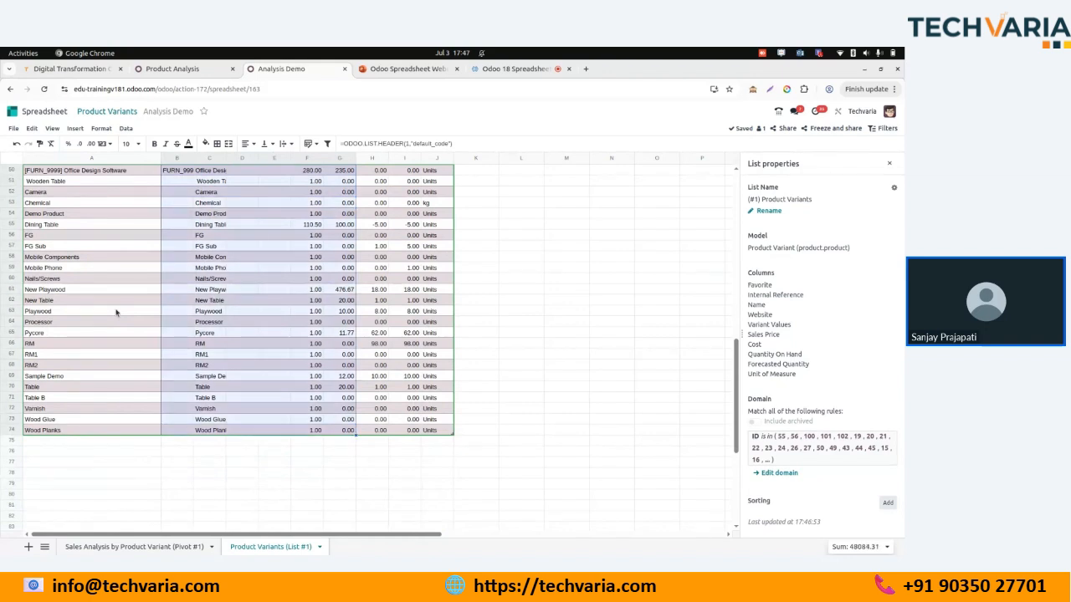
{"action": "key", "text": "Delete"}
Copy the Quantity On Hand, Forecasted Quantity and Unit of Measure columns from H1:J74 and paste them starting at cell B1.
{"action": "key", "text": "ctrl+Up"}
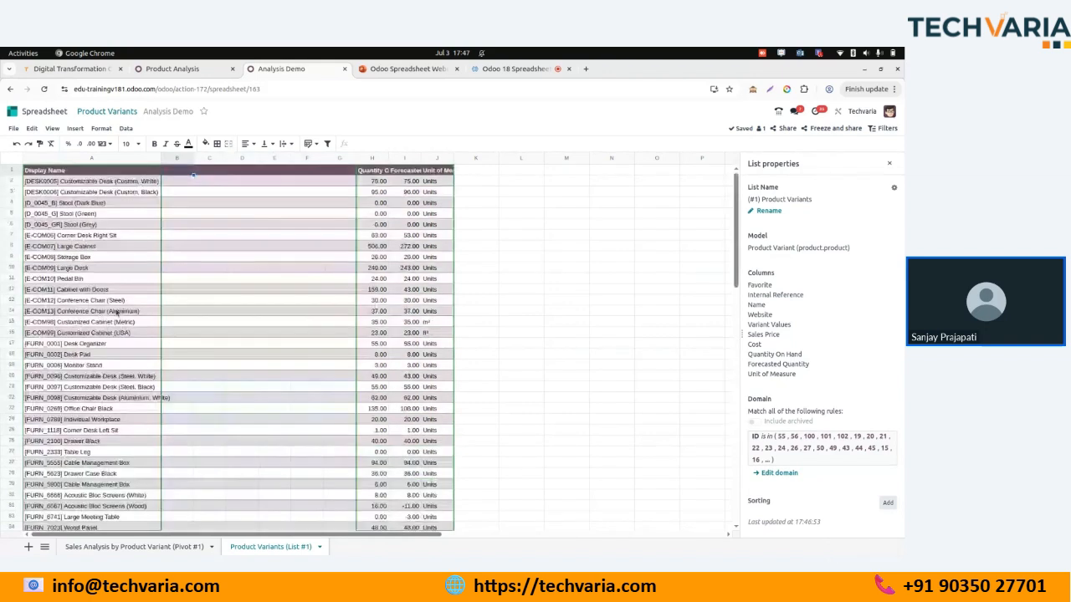
{"action": "key", "text": "Right"}
{"action": "key", "text": "Right"}
{"action": "key", "text": "Right"}
{"action": "key", "text": "Right"}
{"action": "key", "text": "Right"}
{"action": "key", "text": "Right"}
{"action": "key", "text": "Right"}
{"action": "key", "text": "Left"}
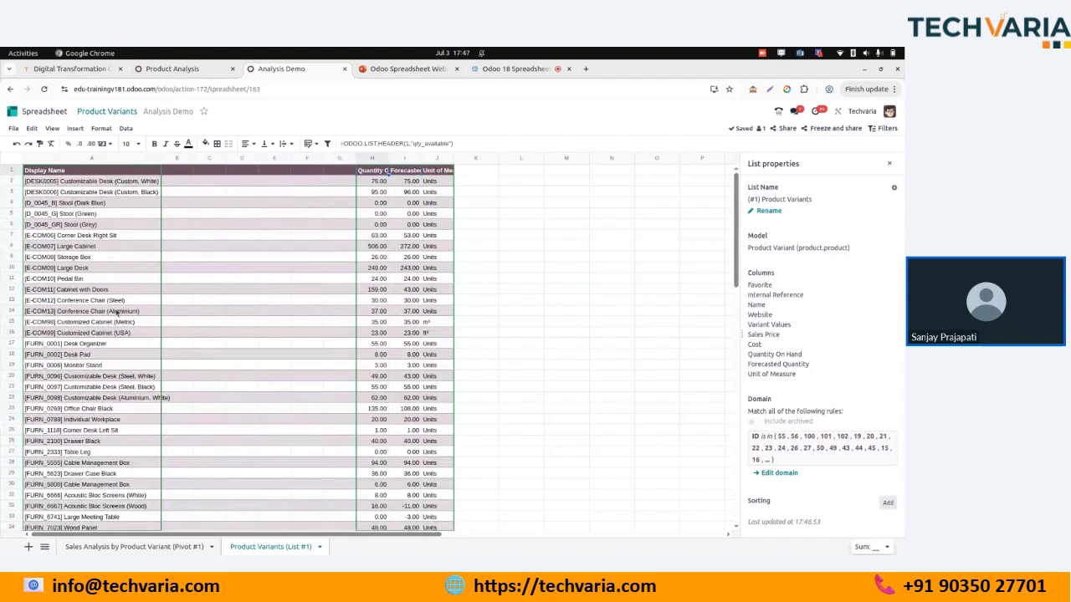
{"action": "key", "text": "shift+Right"}
{"action": "key", "text": "shift+Right"}
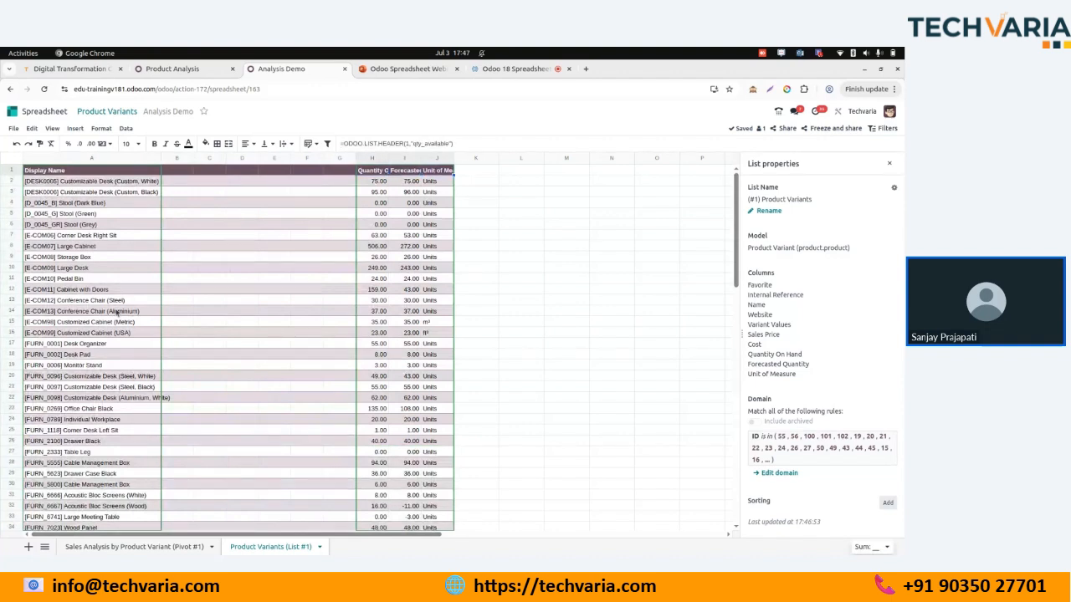
{"action": "key", "text": "ctrl+shift+Down"}
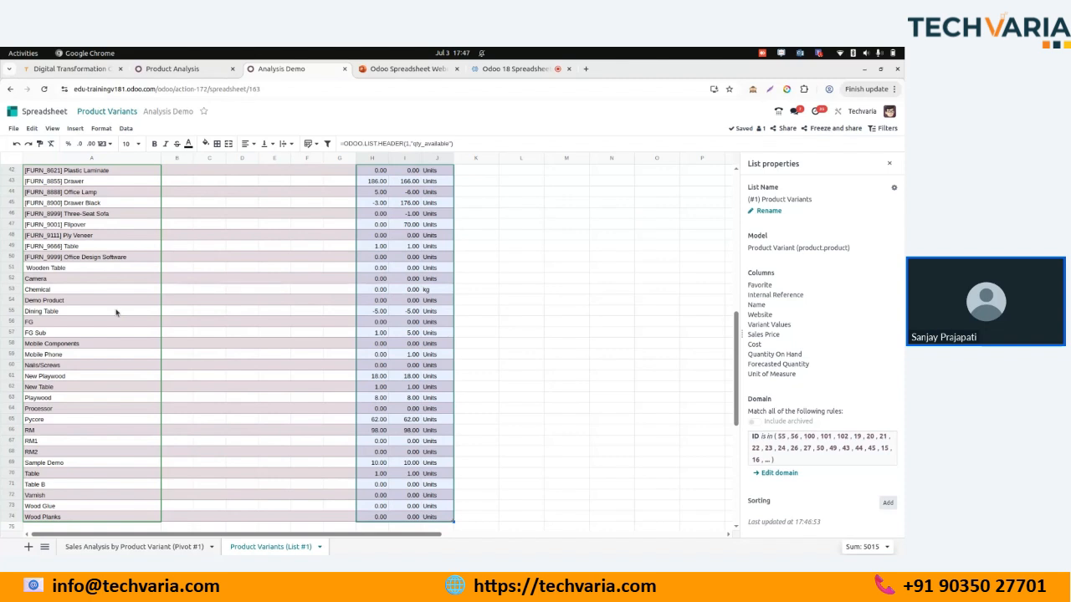
{"action": "key", "text": "Left"}
{"action": "key", "text": "Left"}
{"action": "key", "text": "Left"}
{"action": "key", "text": "Left"}
{"action": "key", "text": "Left"}
{"action": "key", "text": "Left"}
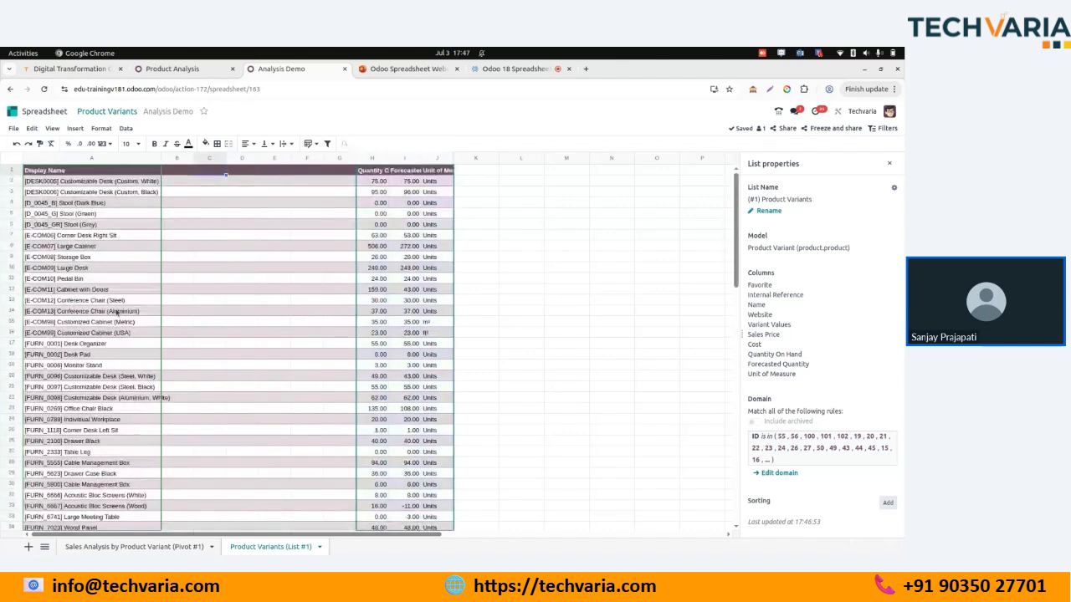
{"action": "key", "text": "ctrl+v"}
Clear the original quantity and unit of measure columns in H1:J74.
{"action": "key", "text": "Right"}
{"action": "key", "text": "Right"}
{"action": "key", "text": "Right"}
{"action": "key", "text": "Right"}
{"action": "key", "text": "Right"}
{"action": "key", "text": "Right"}
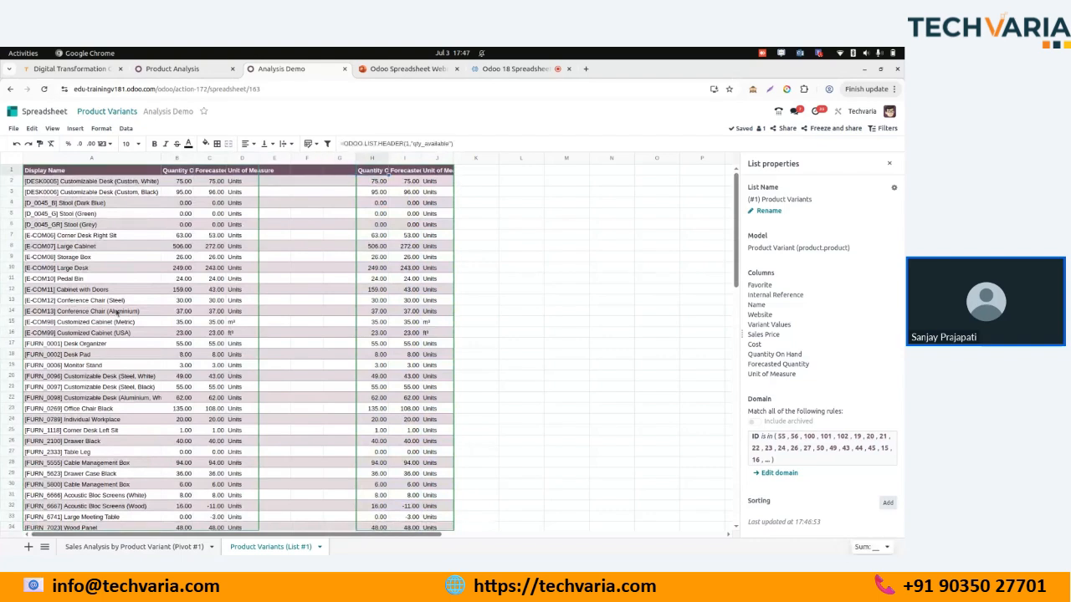
{"action": "key", "text": "shift+Right"}
{"action": "key", "text": "shift+Right"}
{"action": "key", "text": "ctrl+shift+Down"}
{"action": "key", "text": "Delete"}
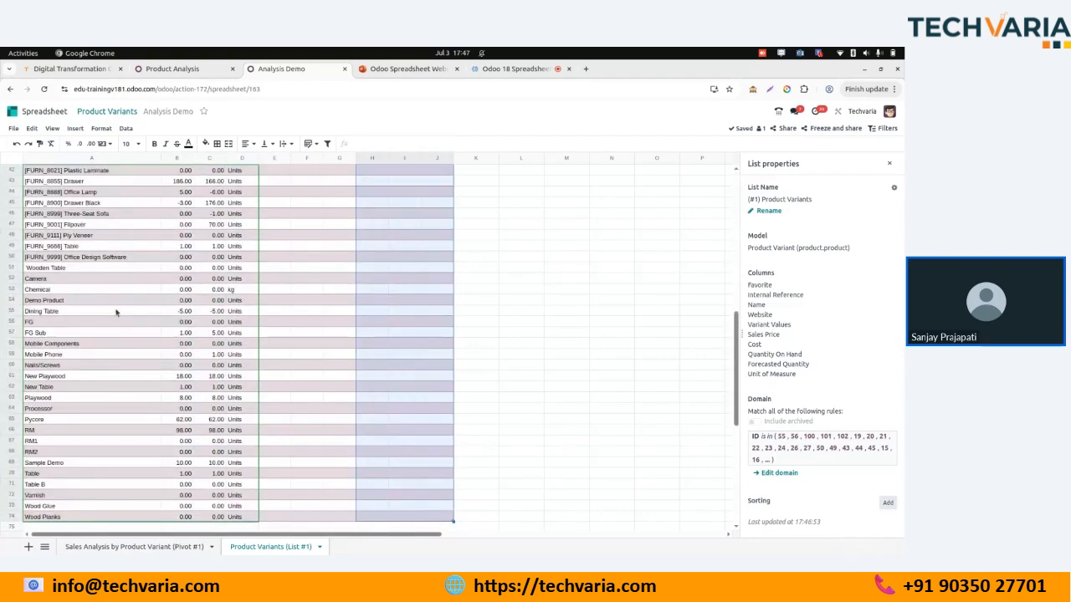
{"action": "key", "text": "Left"}
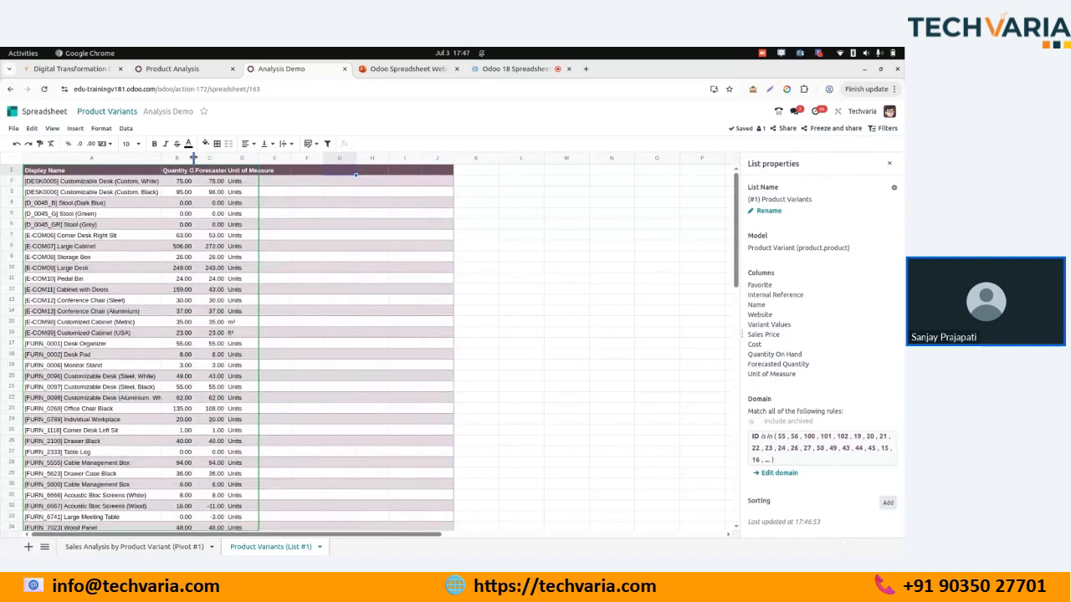
Widen columns B, C and D so their full header names fit.
{"action": "left_click_drag", "start_coordinate": [194, 157], "coordinate": [280, 161]}
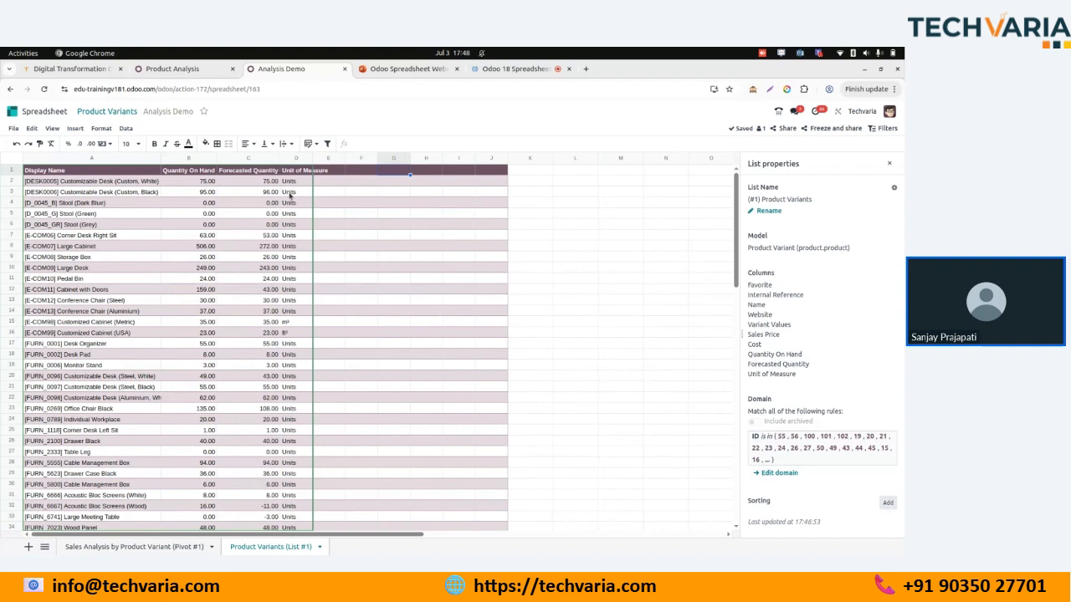
{"action": "left_click", "coordinate": [127, 185]}
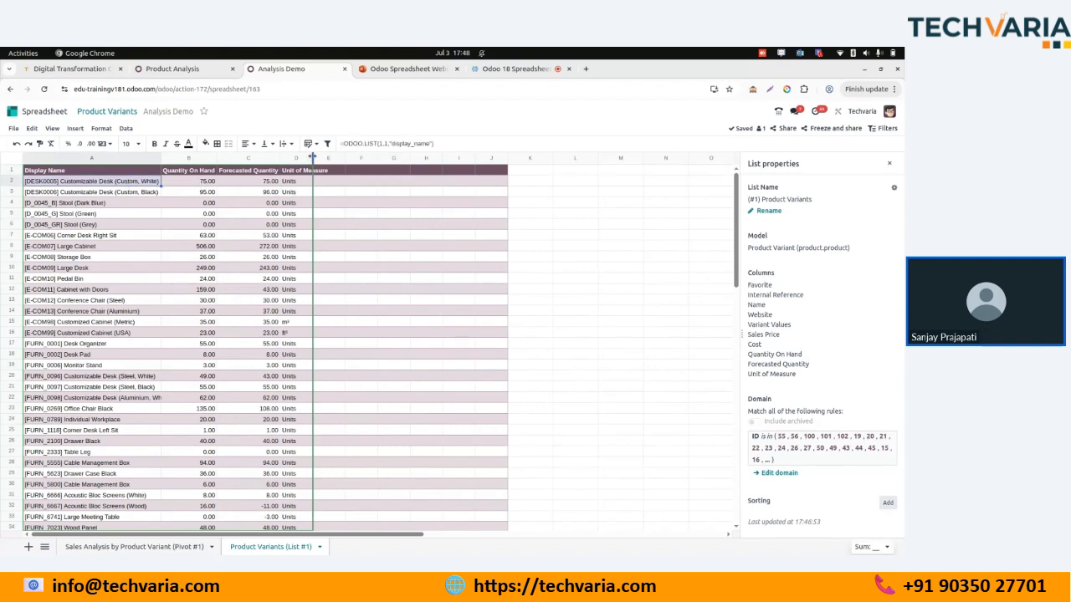
{"action": "left_click_drag", "start_coordinate": [312, 158], "coordinate": [330, 158]}
Add the header "Sales Qty" in cell E1 of the product variants list.
{"action": "left_click", "coordinate": [345, 171]}
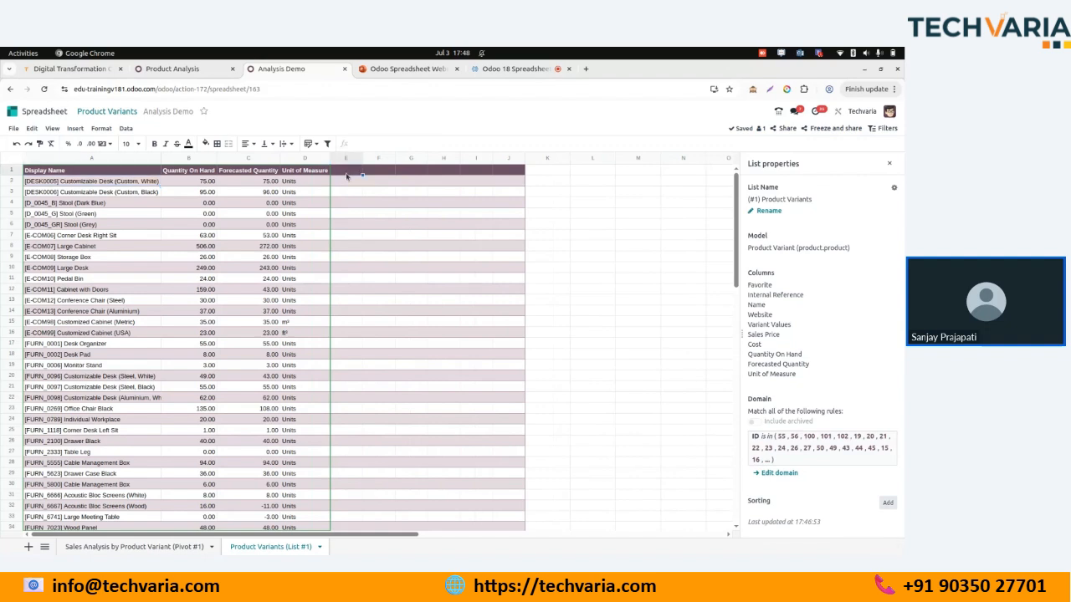
{"action": "type", "text": "Sales Qty"}
{"action": "key", "text": "Return"}
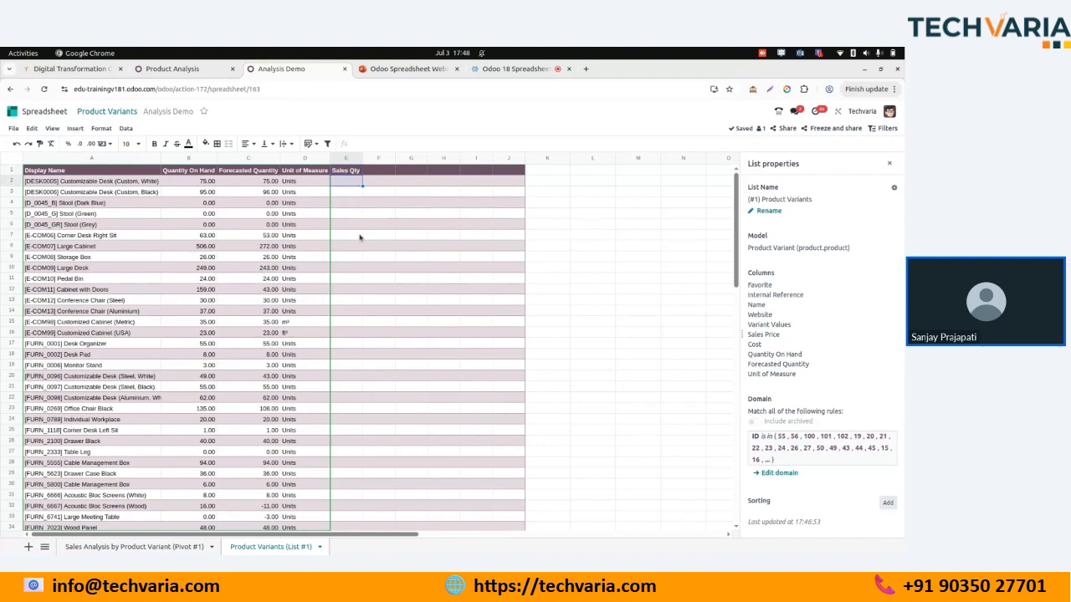
Begin a VLOOKUP formula in E2 with search key A2 and range A3:B37 of the Sales Analysis by Product Variant (Pivot #1) sheet.
{"action": "type", "text": "=vlook"}
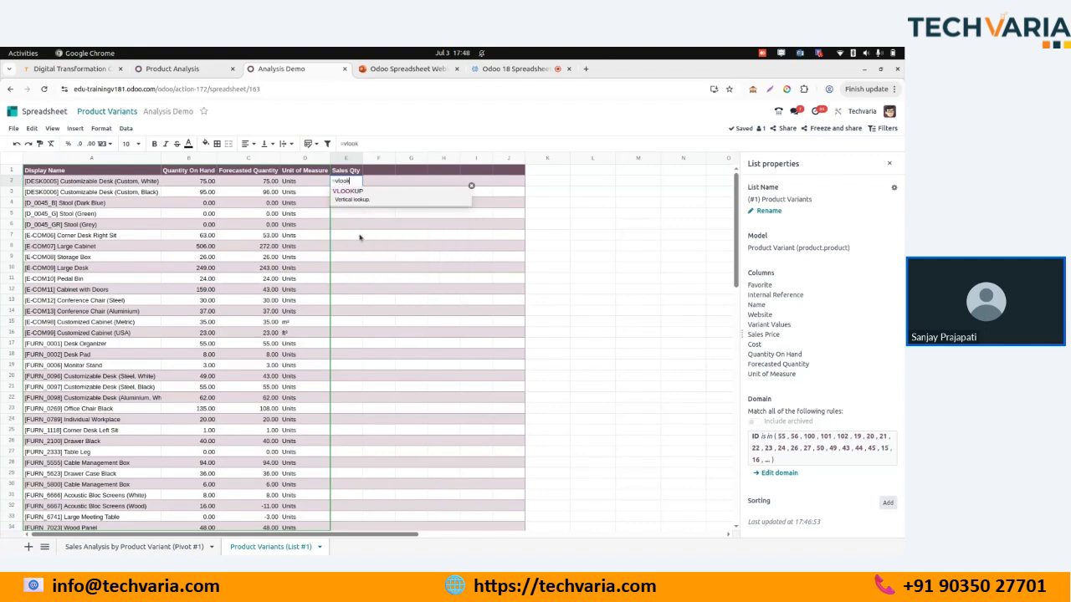
{"action": "type", "text": "up("}
{"action": "key", "text": "Left"}
{"action": "key", "text": "Left"}
{"action": "key", "text": "Left"}
{"action": "key", "text": "Left"}
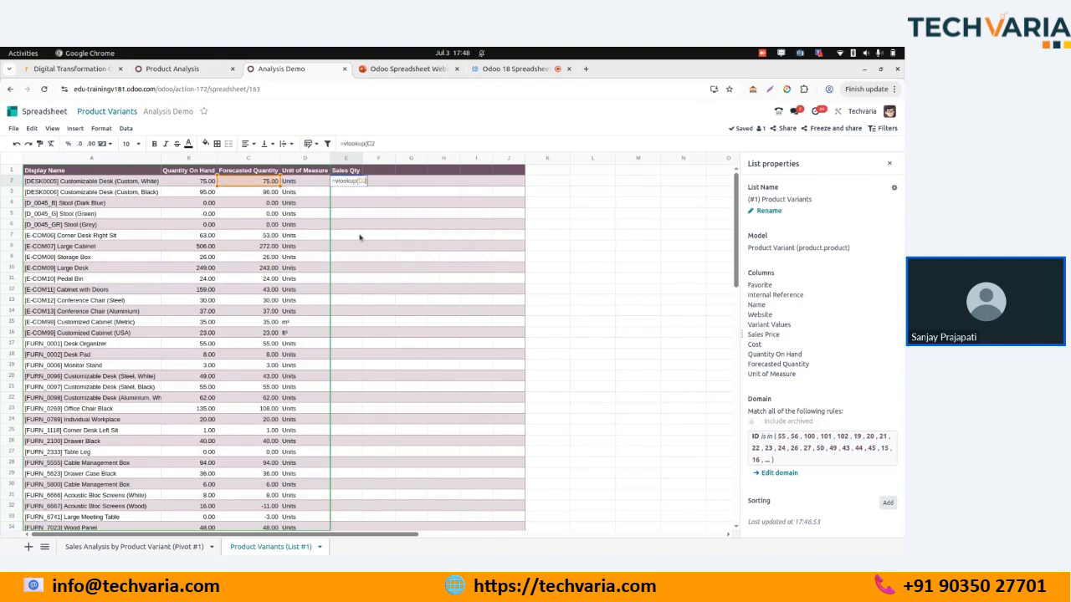
{"action": "type", "text": ","}
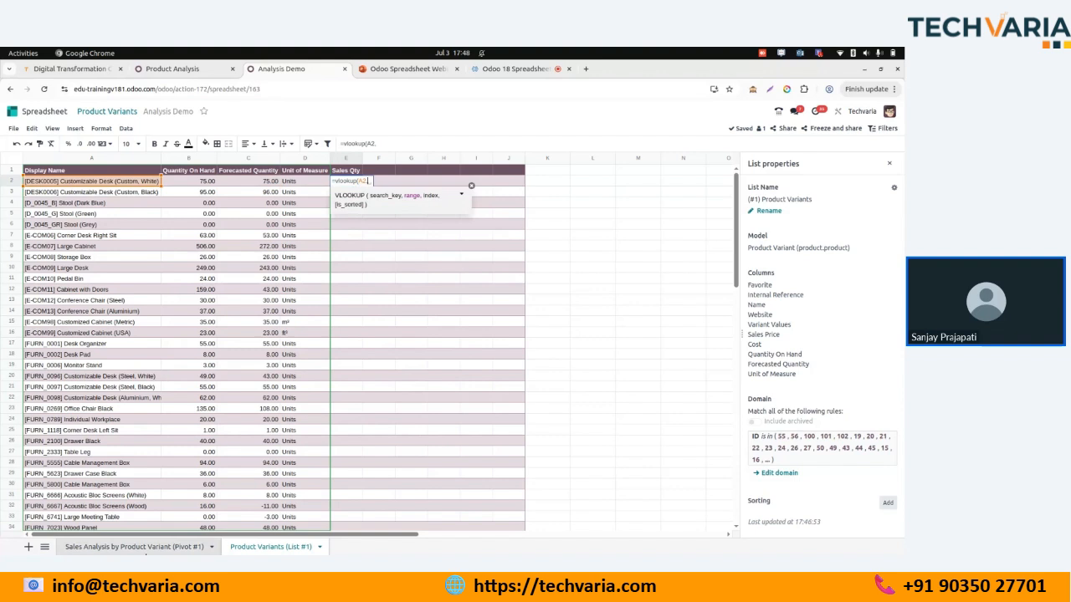
{"action": "left_click", "coordinate": [142, 548]}
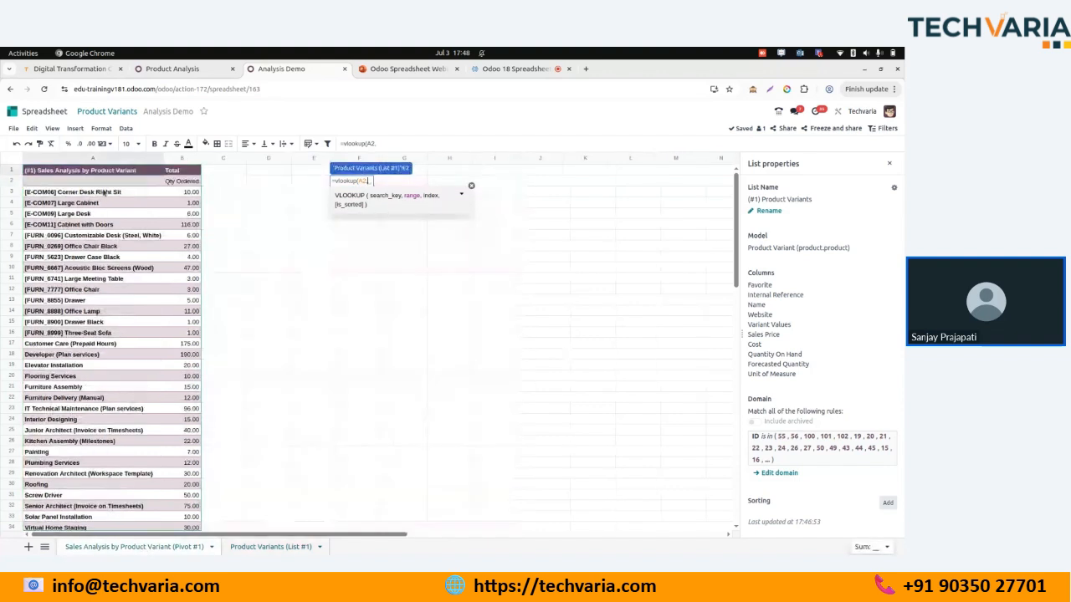
{"action": "left_click_drag", "start_coordinate": [105, 193], "coordinate": [186, 193]}
{"action": "key", "text": "ctrl+shift+Down"}
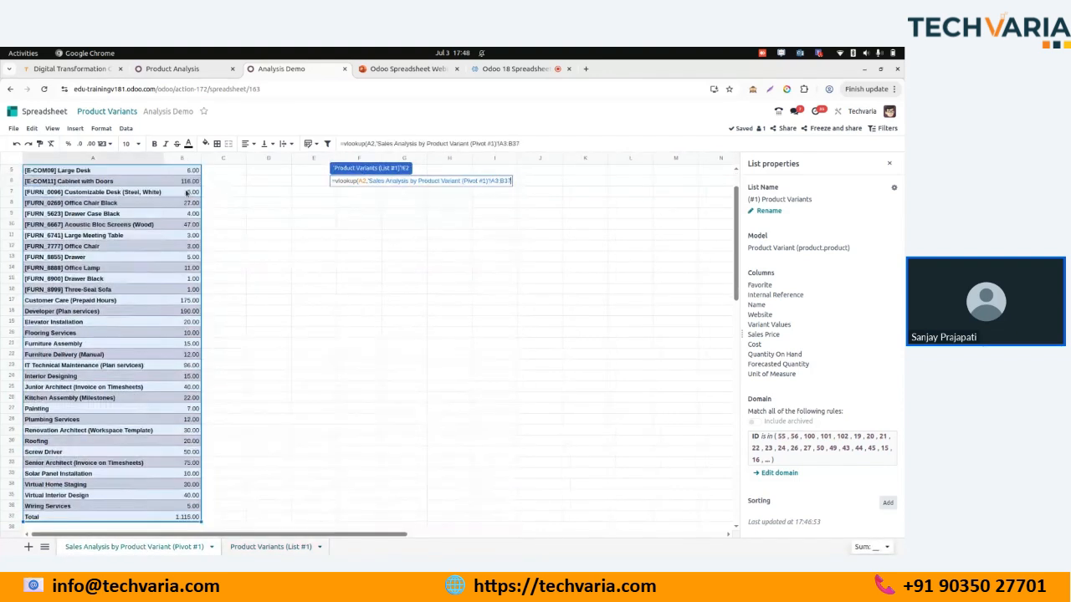
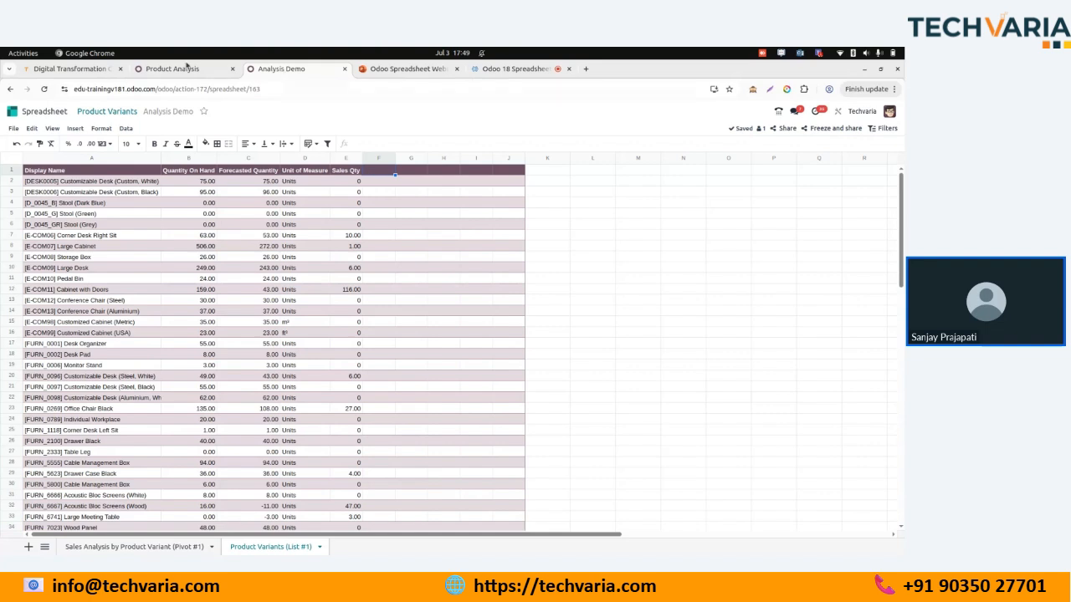
Copy the business rules table A1:E5 from the Product Analysis spreadsheet and paste it into a new sheet in Analysis Demo.
{"action": "left_click", "coordinate": [182, 70]}
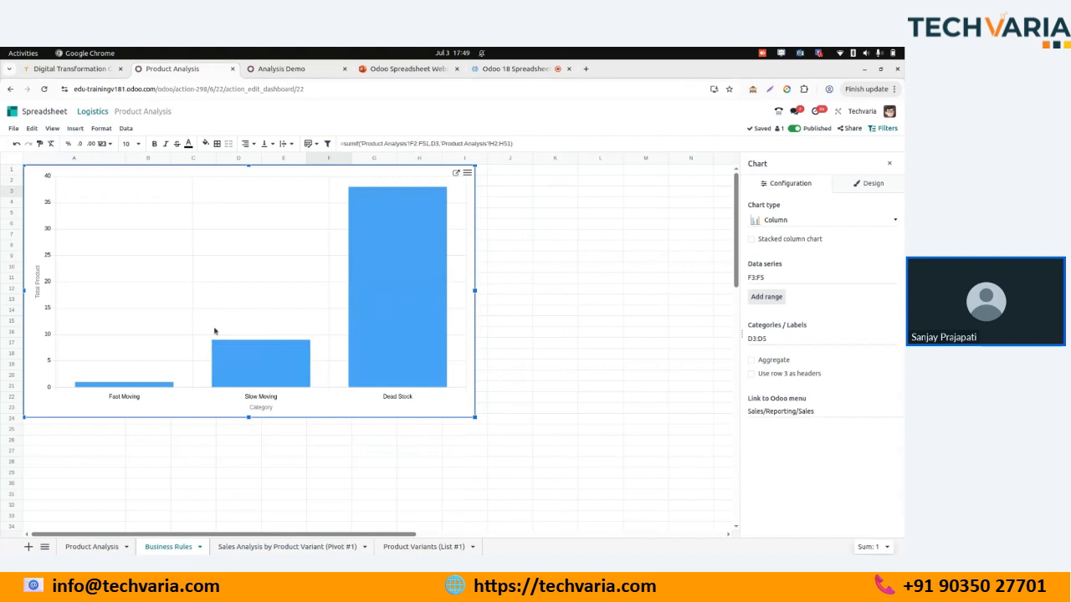
{"action": "left_click", "coordinate": [172, 547]}
{"action": "left_click_drag", "start_coordinate": [48, 171], "coordinate": [275, 217]}
{"action": "key", "text": "ctrl+c"}
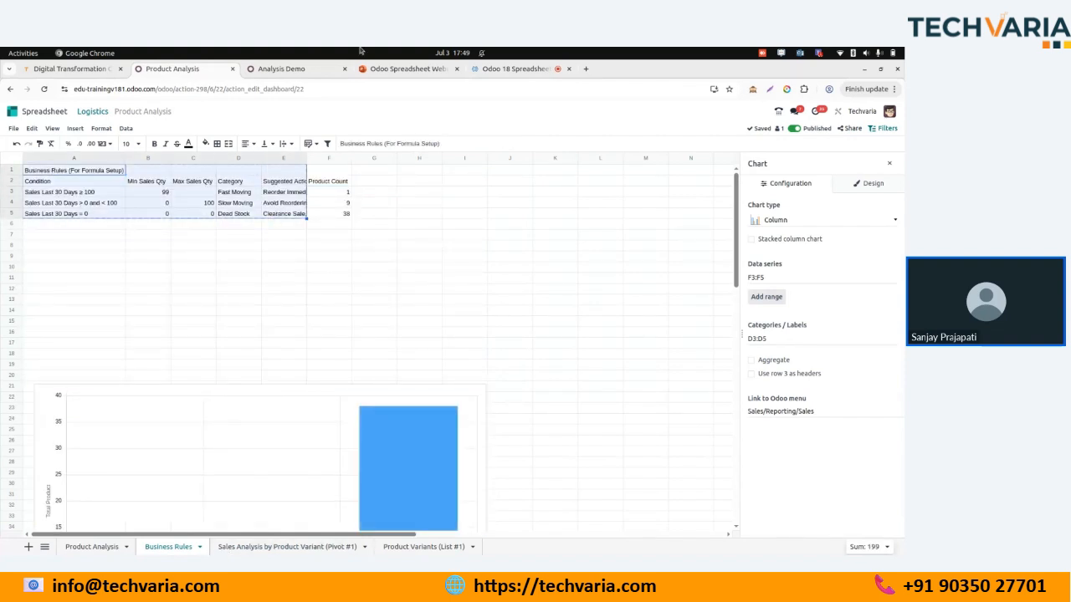
{"action": "left_click", "coordinate": [301, 69]}
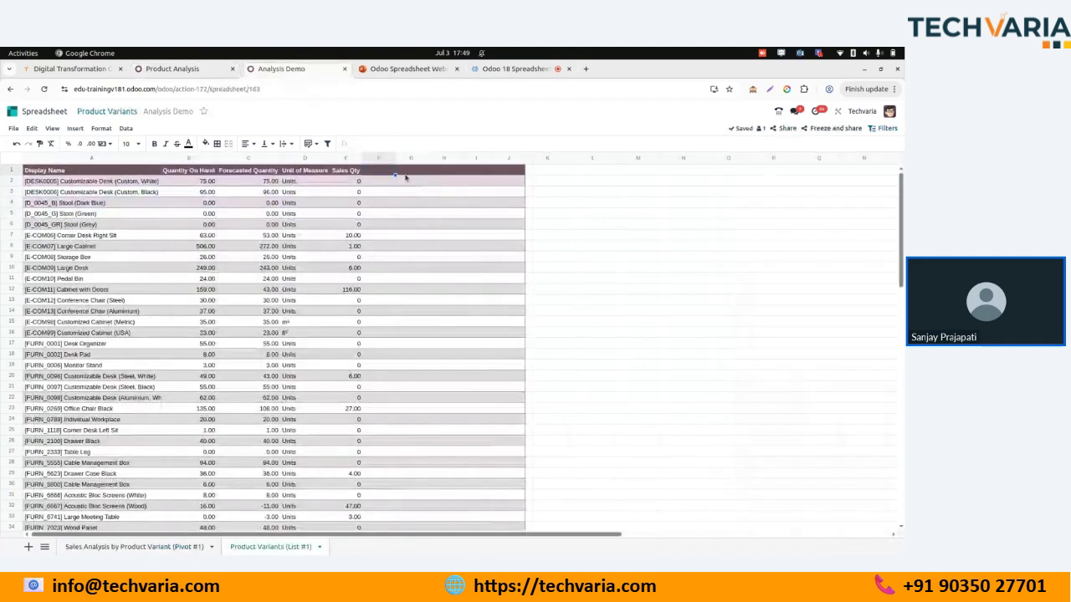
{"action": "left_click", "coordinate": [29, 546]}
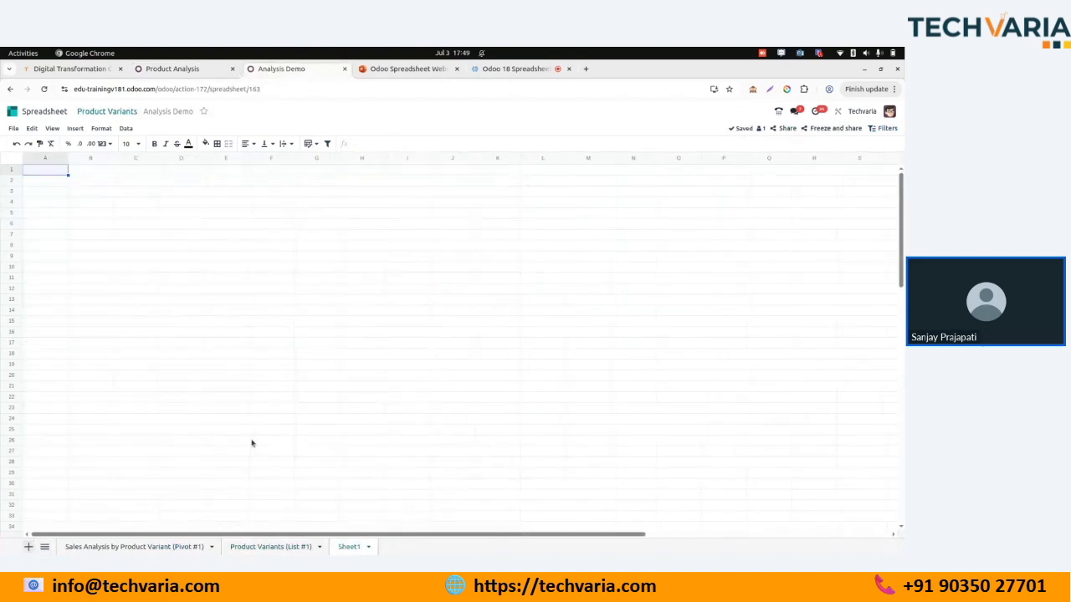
{"action": "key", "text": "ctrl+v"}
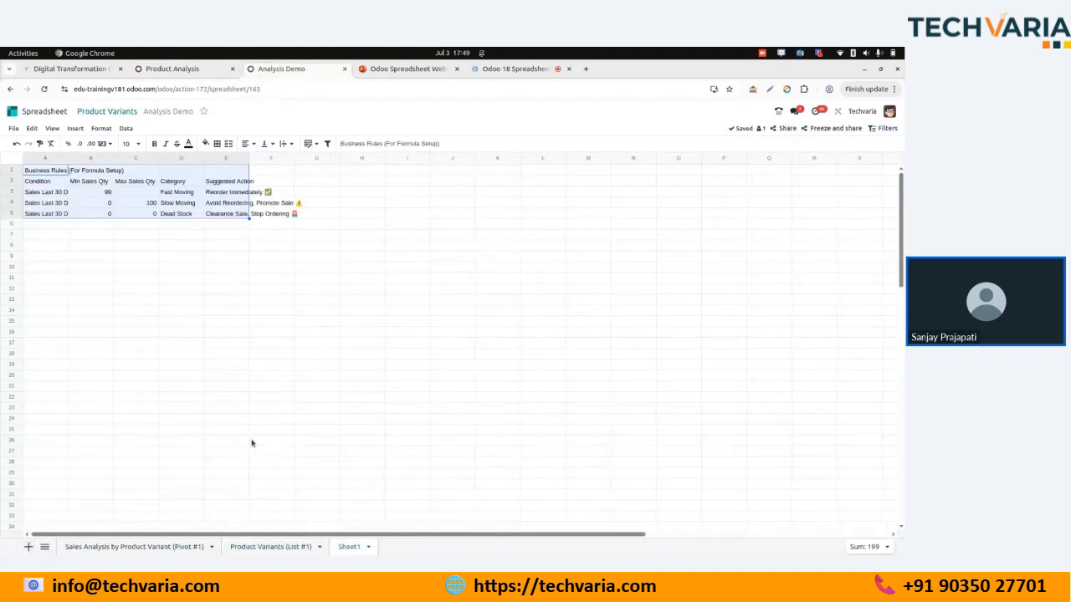
Review the Fast Moving rule's condition and minimum quantity, the sales pivot sheet, and the Sales Qty formula in cell E2.
{"action": "left_click", "coordinate": [101, 195]}
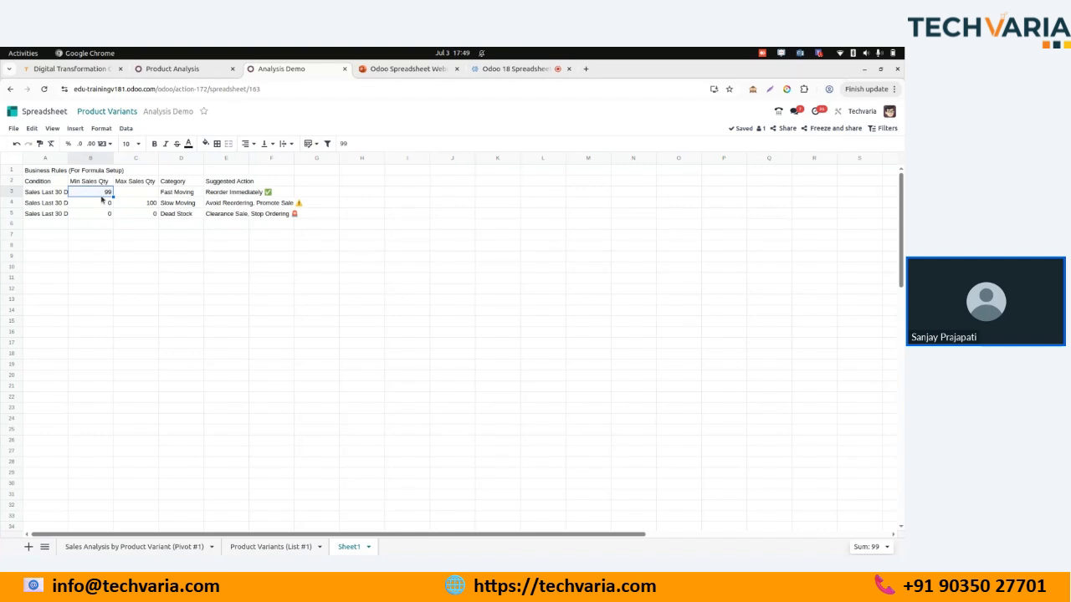
{"action": "left_click", "coordinate": [50, 192]}
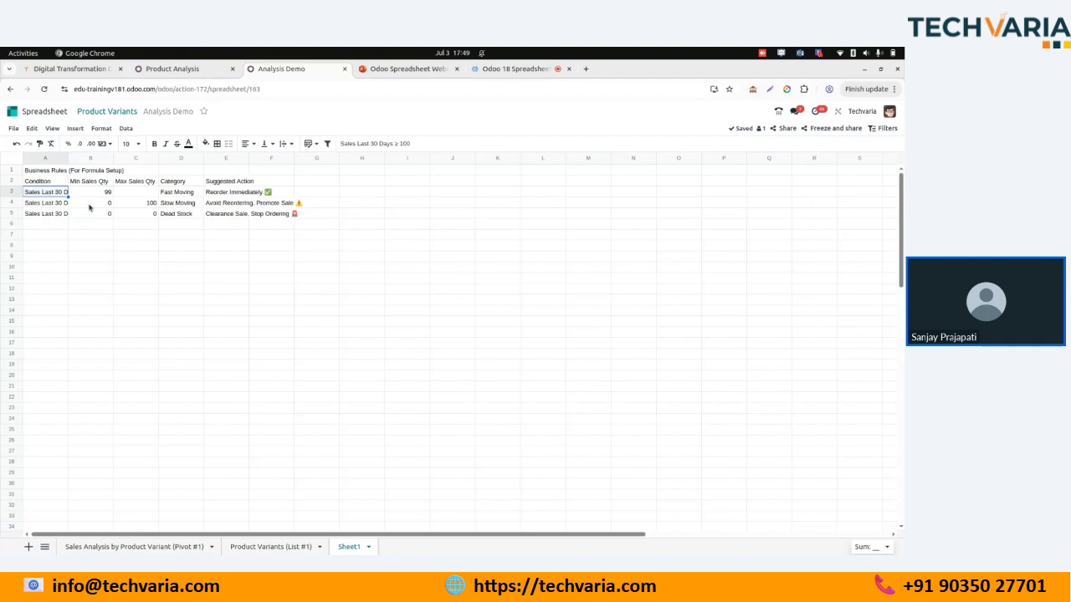
{"action": "key", "text": "Right"}
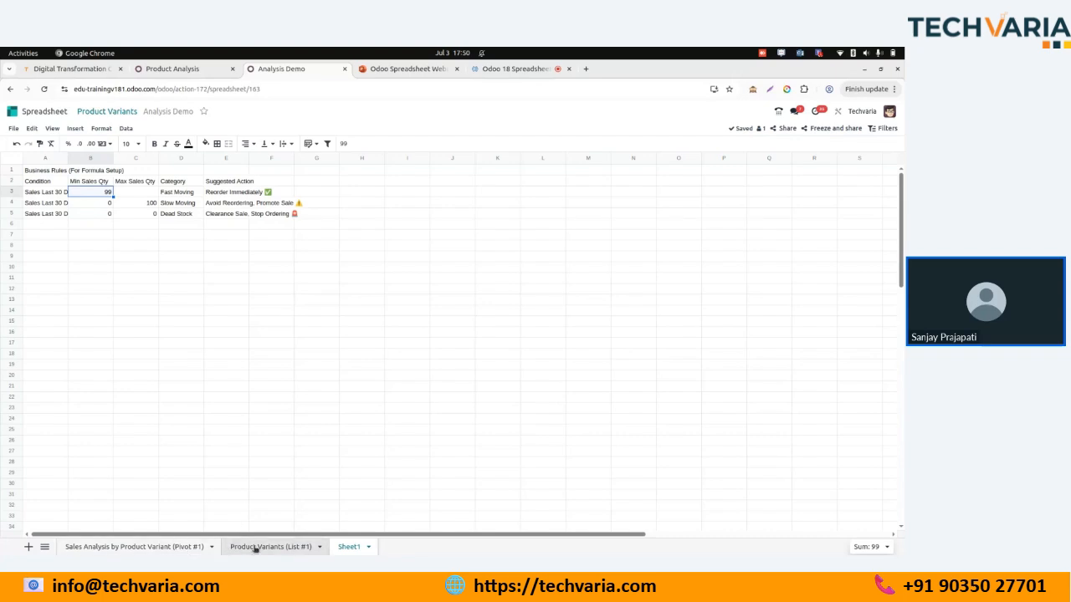
{"action": "left_click", "coordinate": [255, 549]}
{"action": "left_click", "coordinate": [184, 548]}
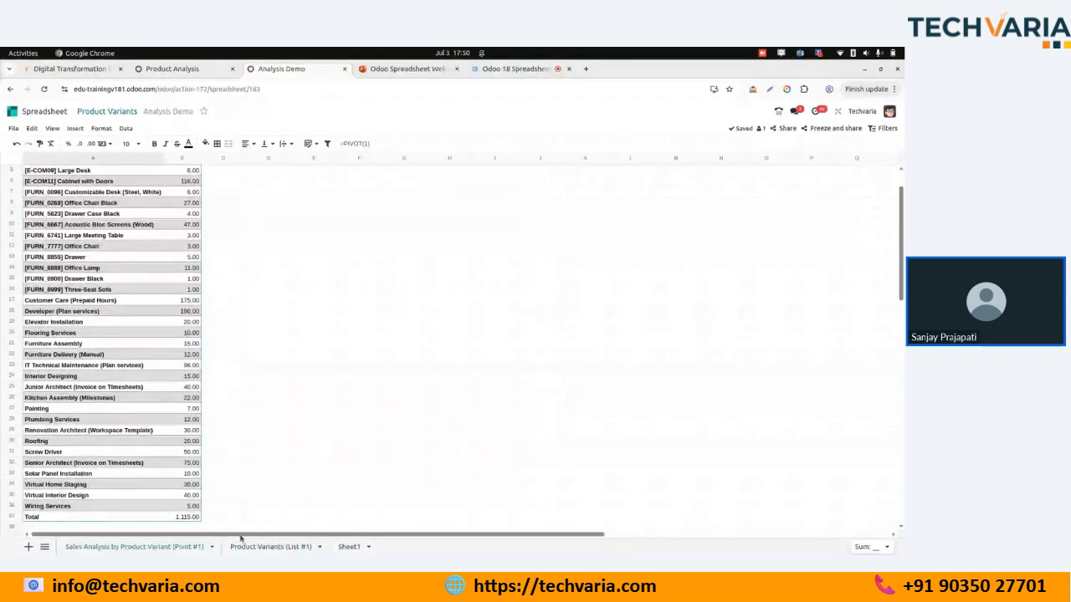
{"action": "left_click", "coordinate": [255, 547]}
{"action": "left_click", "coordinate": [358, 180]}
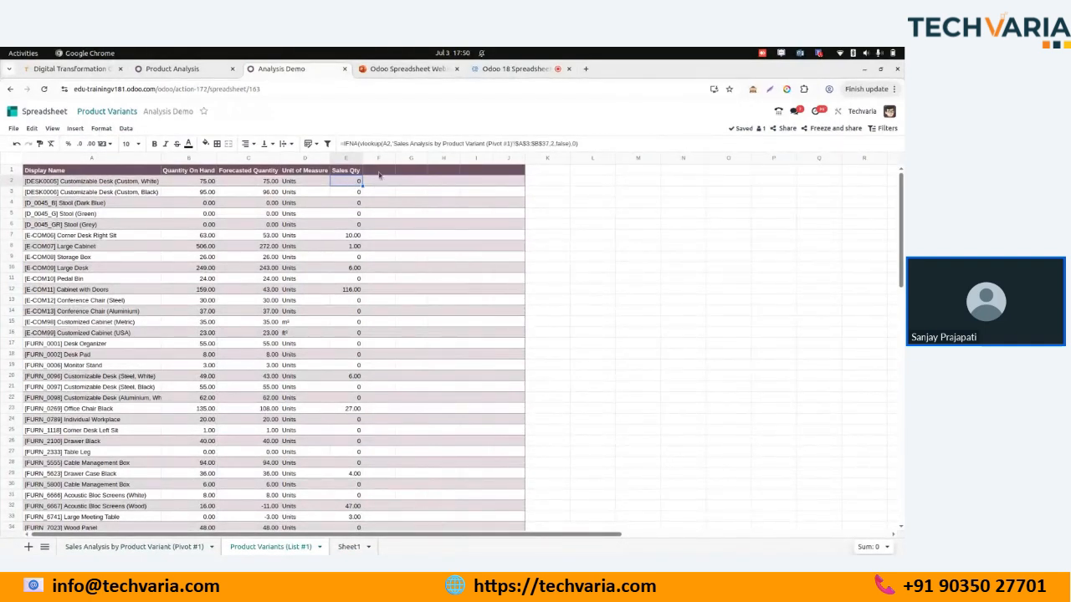
{"action": "left_click", "coordinate": [379, 173]}
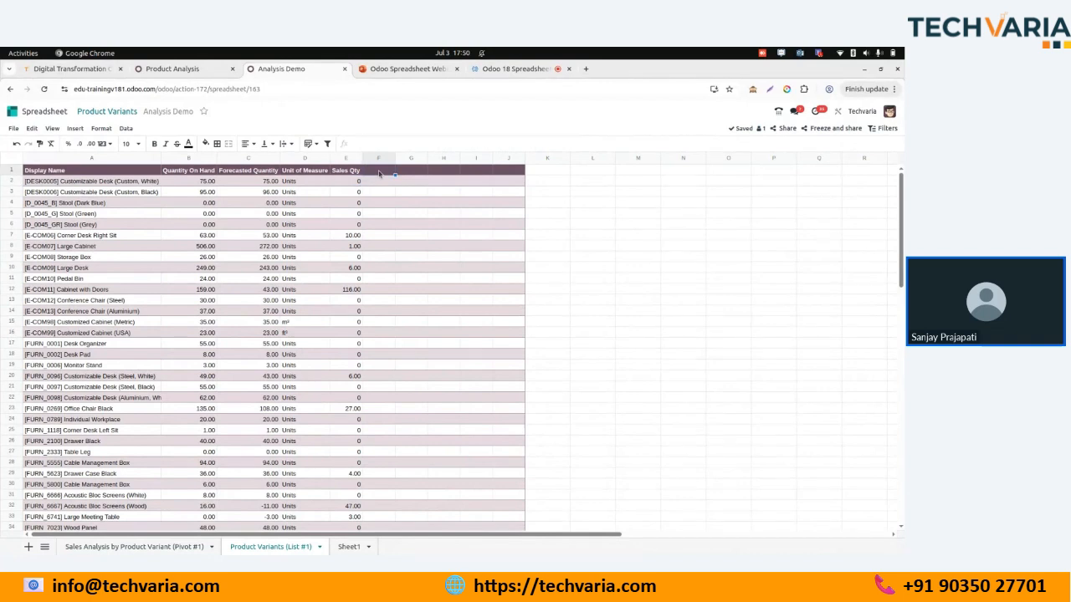
Add the header "Category" in F1 and copy the Category formula from F2 of the Product Analysis spreadsheet into F2 of Analysis Demo.
{"action": "type", "text": "Category"}
{"action": "key", "text": "Return"}
{"action": "left_click", "coordinate": [202, 73]}
{"action": "left_click", "coordinate": [94, 548]}
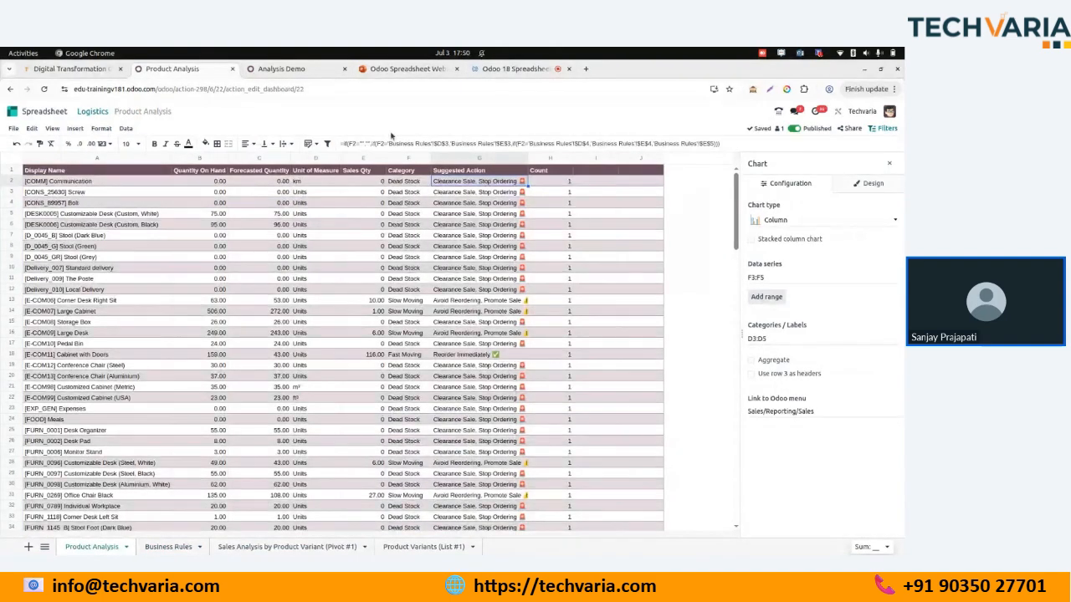
{"action": "double_click", "coordinate": [395, 185]}
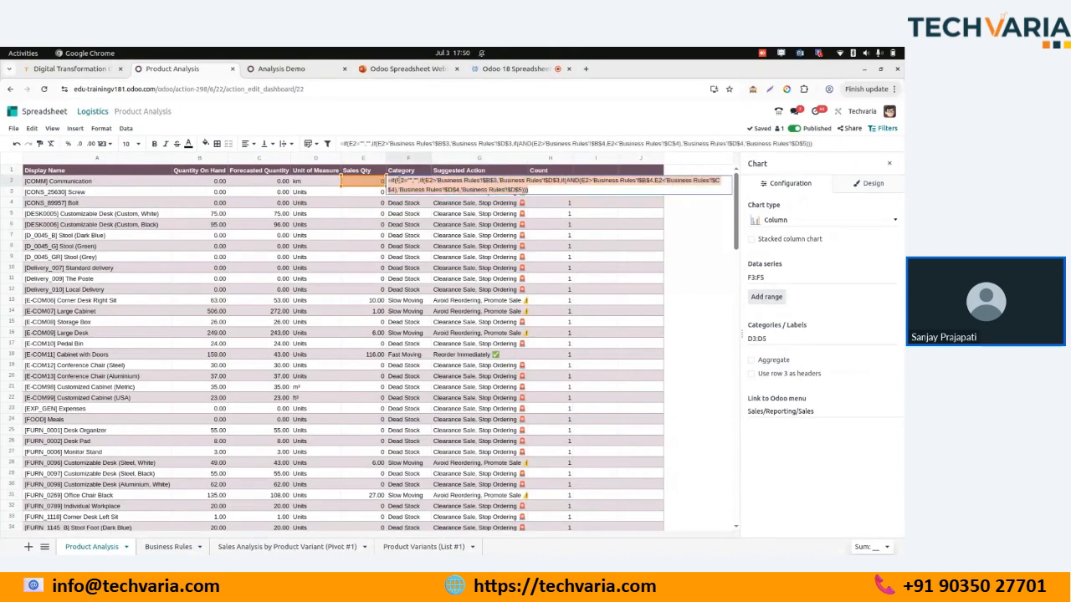
{"action": "key", "text": "Escape"}
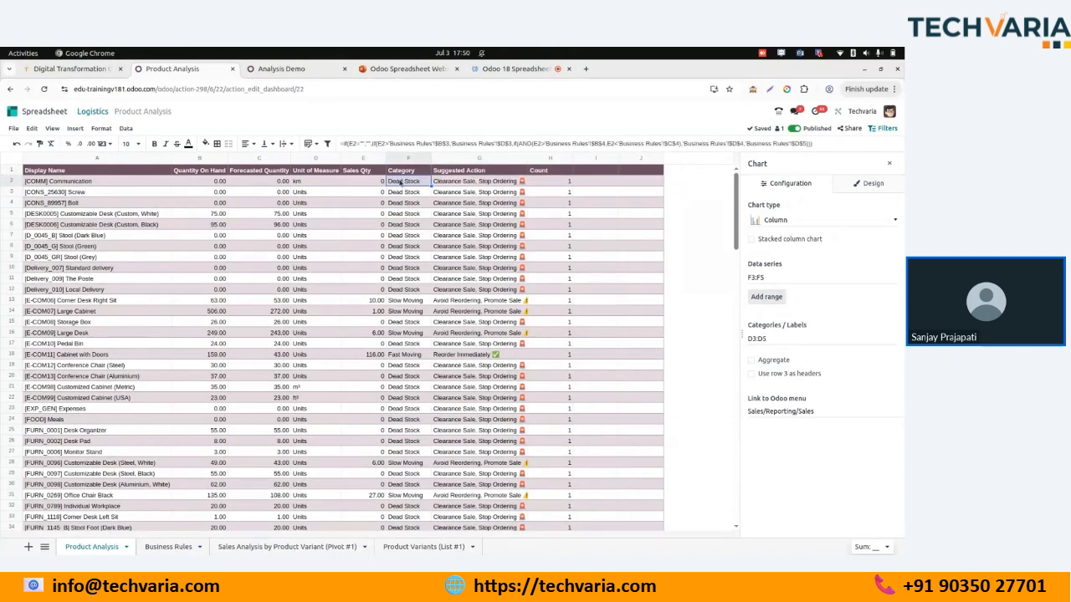
{"action": "left_click", "coordinate": [295, 74]}
{"action": "double_click", "coordinate": [379, 182]}
{"action": "key", "text": "ctrl+v"}
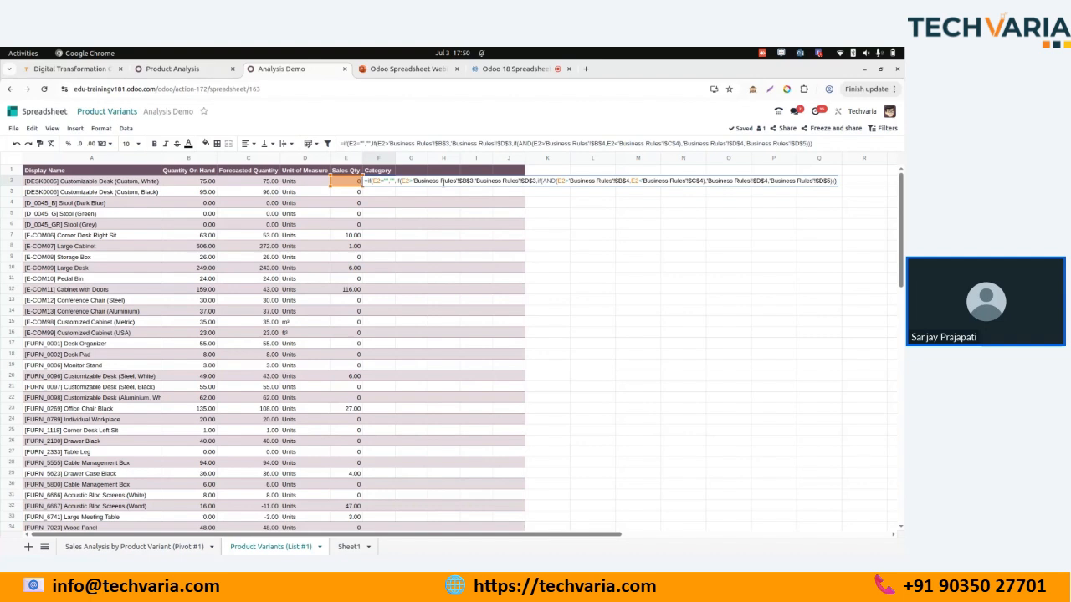
{"action": "key", "text": "Return"}
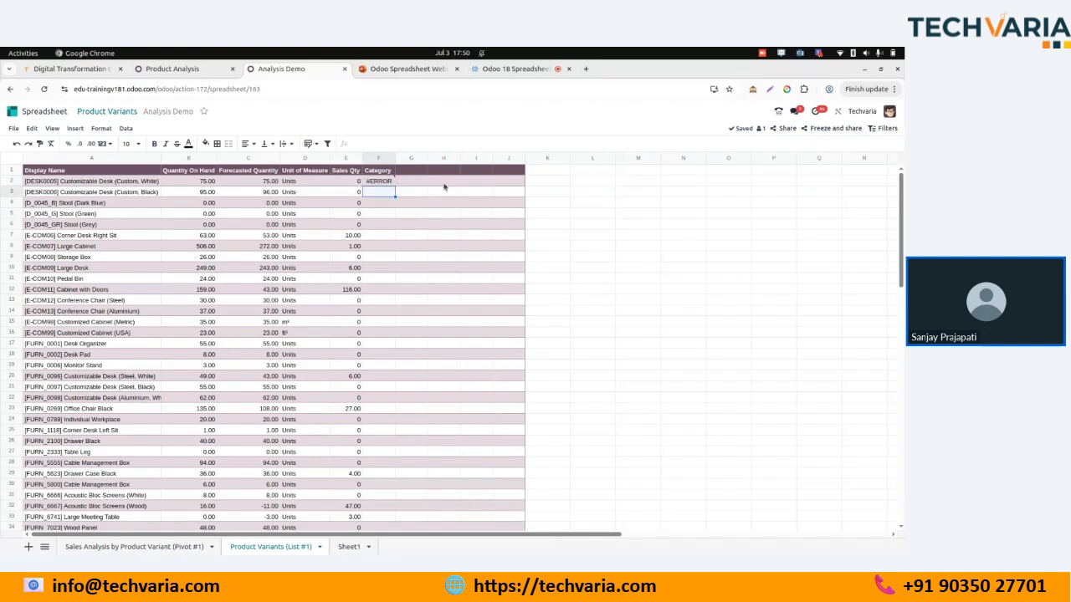
Check the sheet name referenced by the Category formula in F2 and rename Sheet1 to "Business Rules" to match it.
{"action": "double_click", "coordinate": [383, 184]}
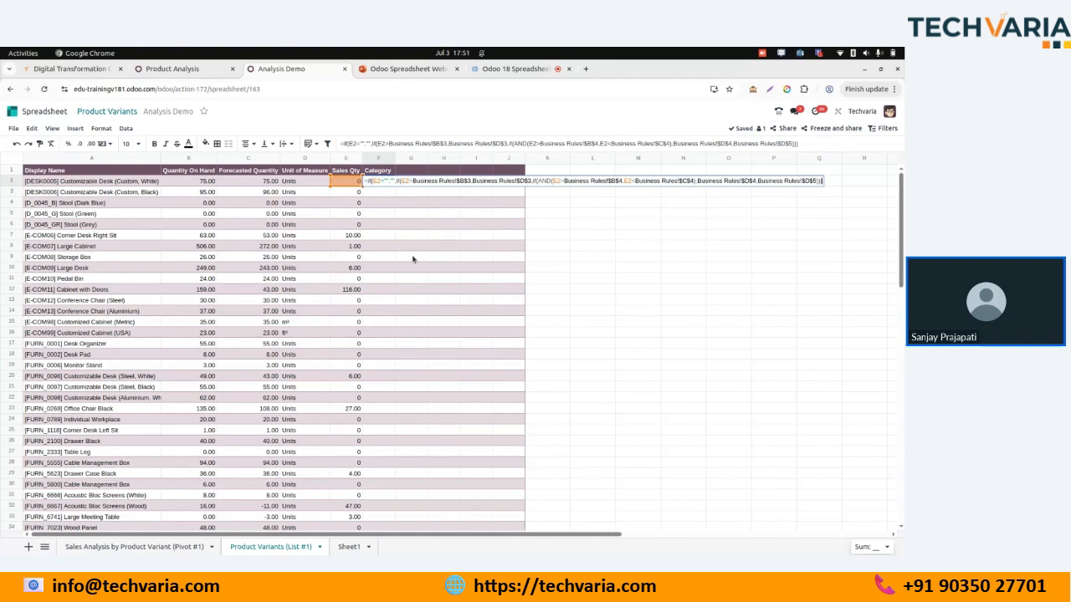
{"action": "left_click_drag", "start_coordinate": [413, 180], "coordinate": [455, 181]}
{"action": "left_click", "coordinate": [350, 548]}
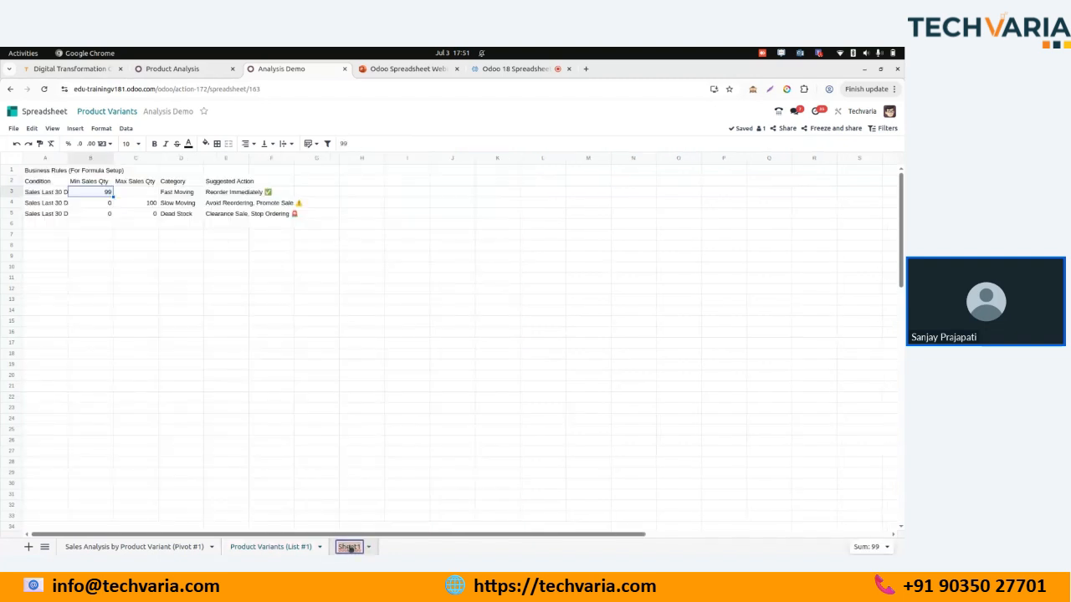
{"action": "type", "text": "Business Rules"}
{"action": "key", "text": "Return"}
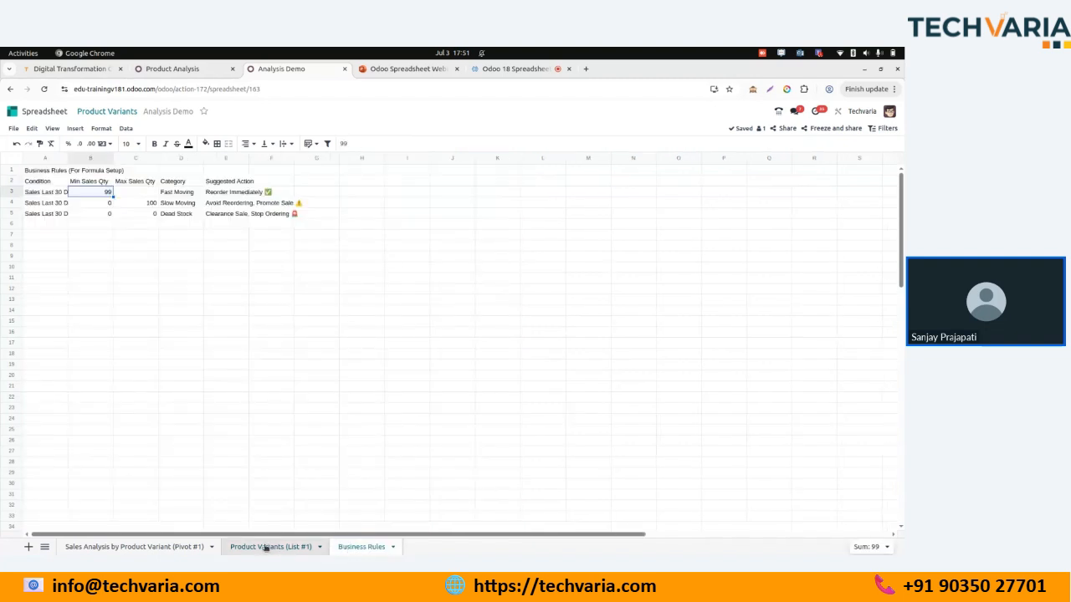
{"action": "left_click", "coordinate": [266, 548]}
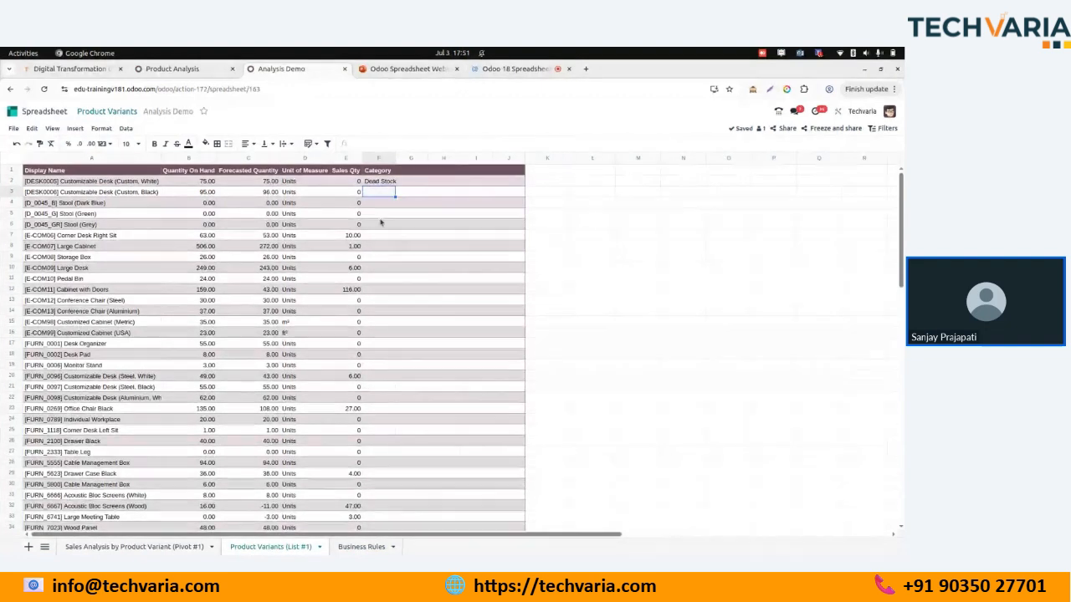
Fill the Category formula from F2 down to F74, the last product row of the variants list.
{"action": "left_click", "coordinate": [383, 181]}
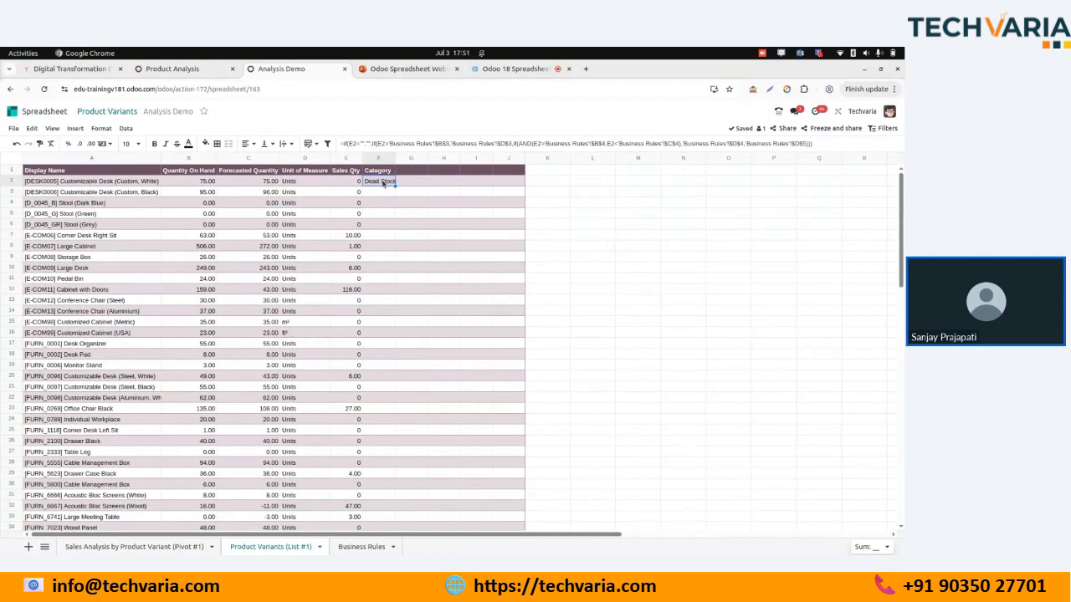
{"action": "left_click", "coordinate": [344, 181]}
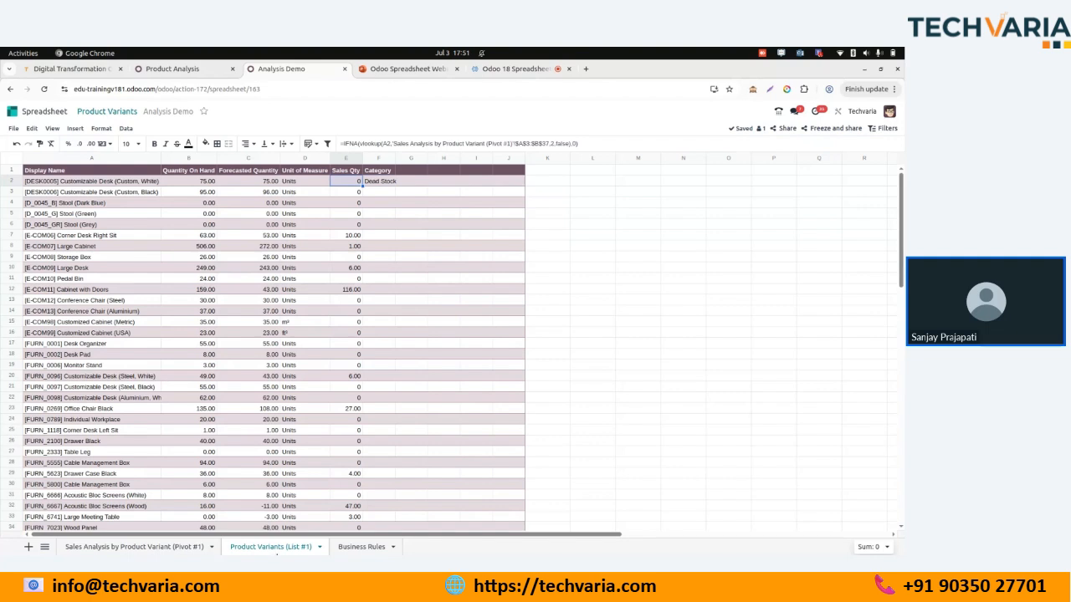
{"action": "key", "text": "Right"}
{"action": "key", "text": "Left"}
{"action": "key", "text": "ctrl+Down"}
{"action": "key", "text": "Right"}
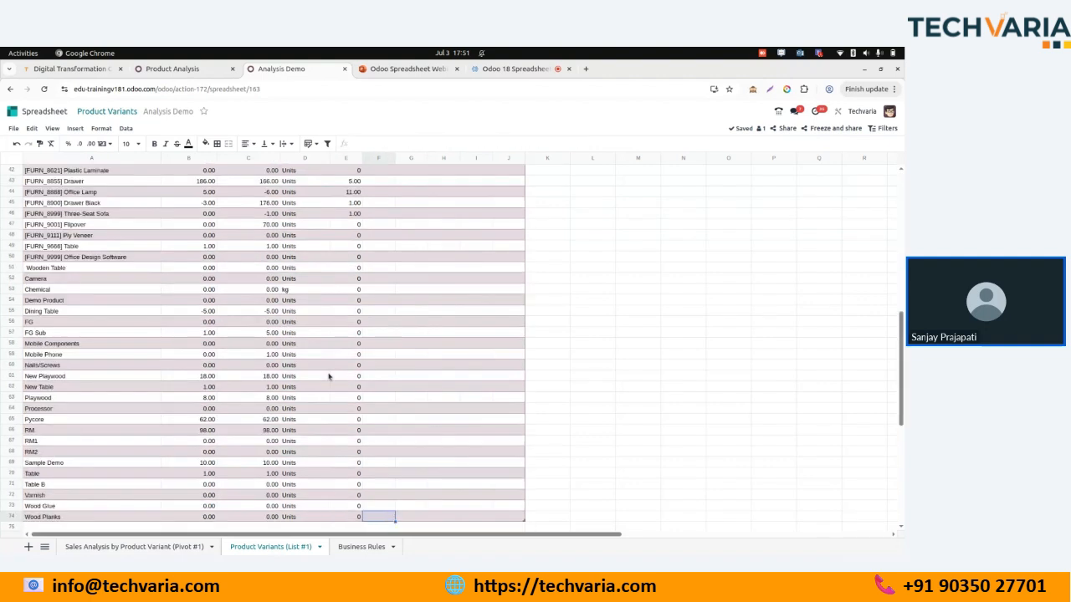
{"action": "key", "text": "ctrl+Up"}
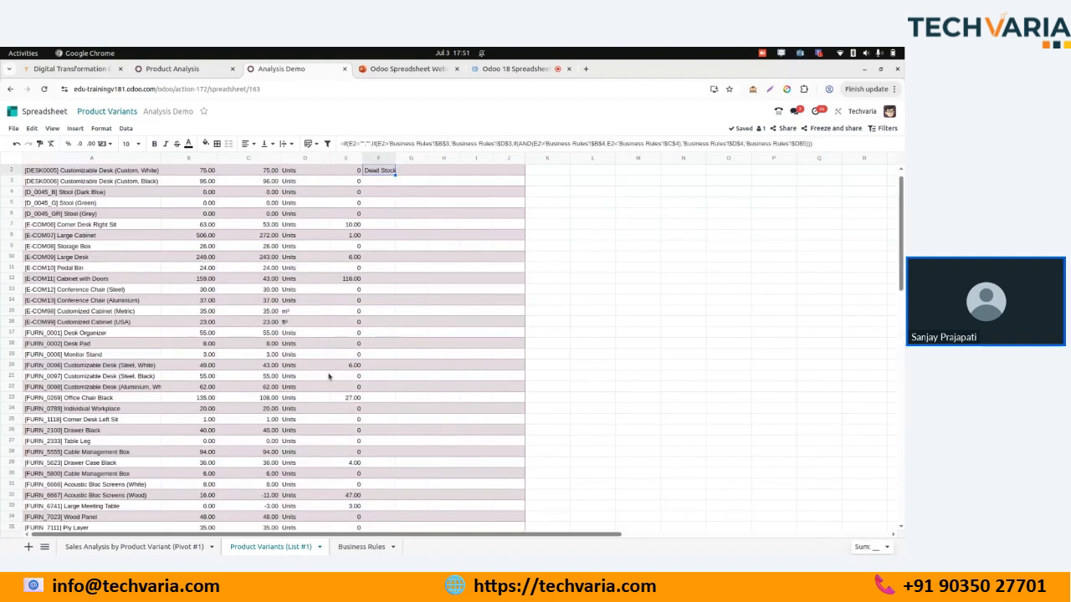
{"action": "key", "text": "ctrl+shift+Down"}
{"action": "scroll", "coordinate": [329, 377], "scroll_direction": "up", "scroll_amount": 10}
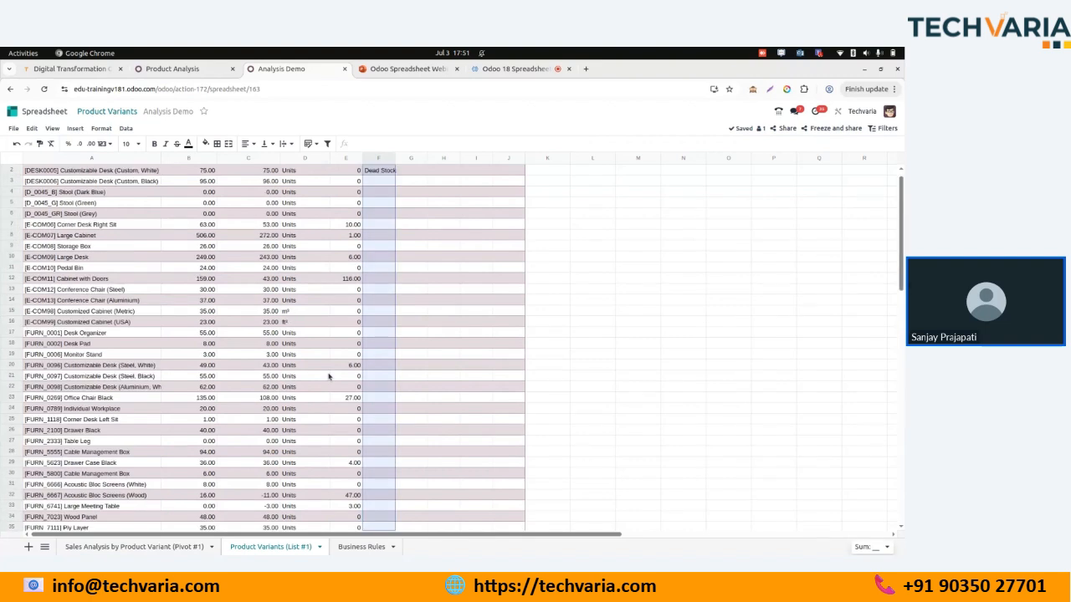
{"action": "scroll", "coordinate": [328, 377], "scroll_direction": "up", "scroll_amount": 1}
{"action": "key", "text": "ctrl+d"}
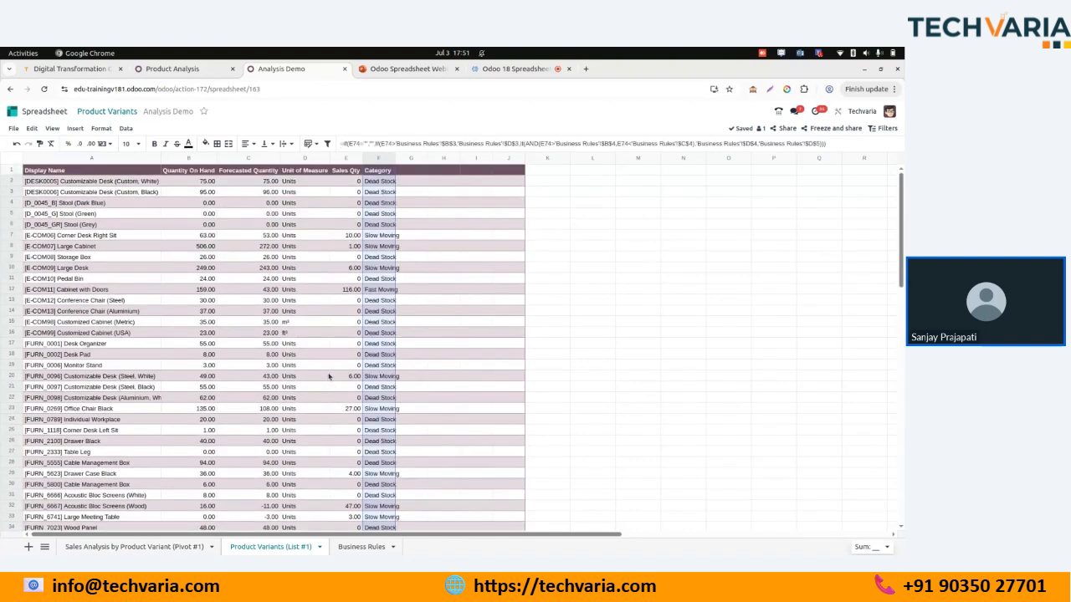
Inspect the Category formulas in F12 and F7 and auto-fit the width of column F.
{"action": "left_click", "coordinate": [380, 292]}
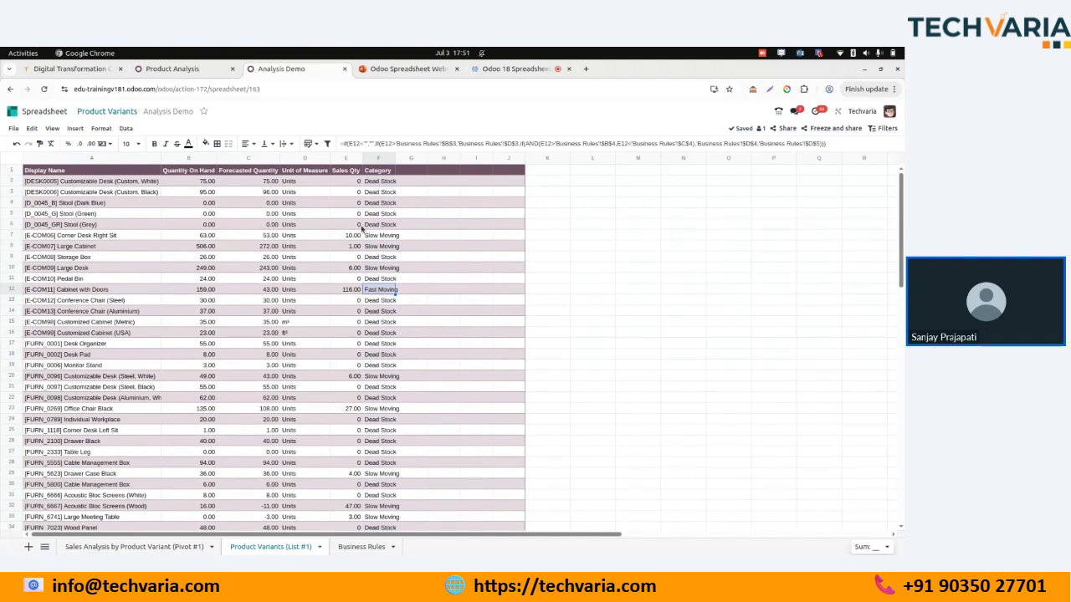
{"action": "left_click", "coordinate": [369, 238]}
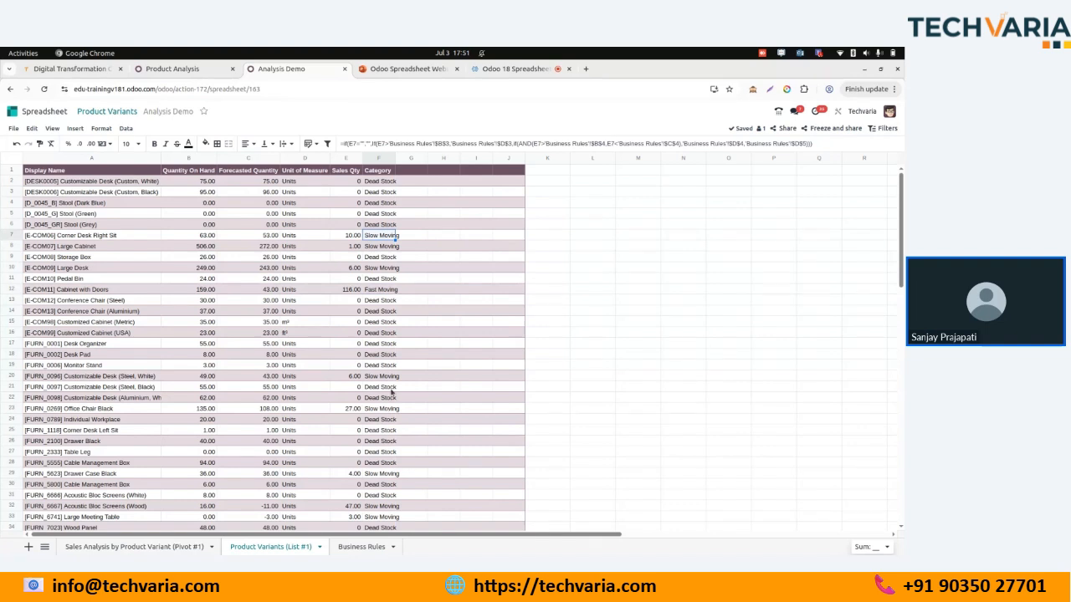
{"action": "double_click", "coordinate": [395, 159]}
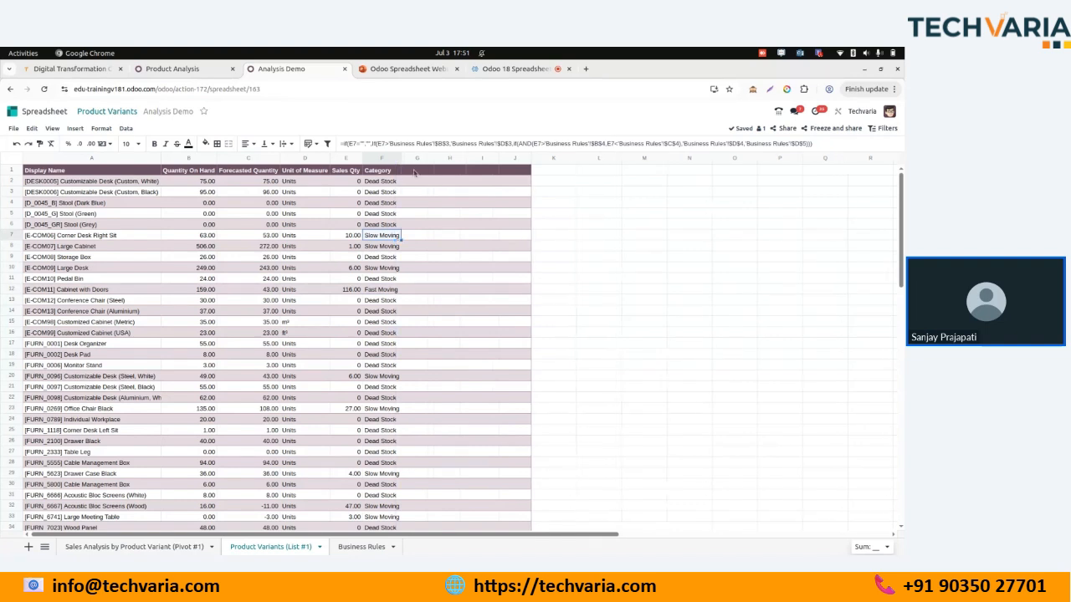
Look up the Suggested Action column on the Business Rules sheet and add the header "Suggested Action" in G1 of the product variants list.
{"action": "left_click", "coordinate": [362, 546]}
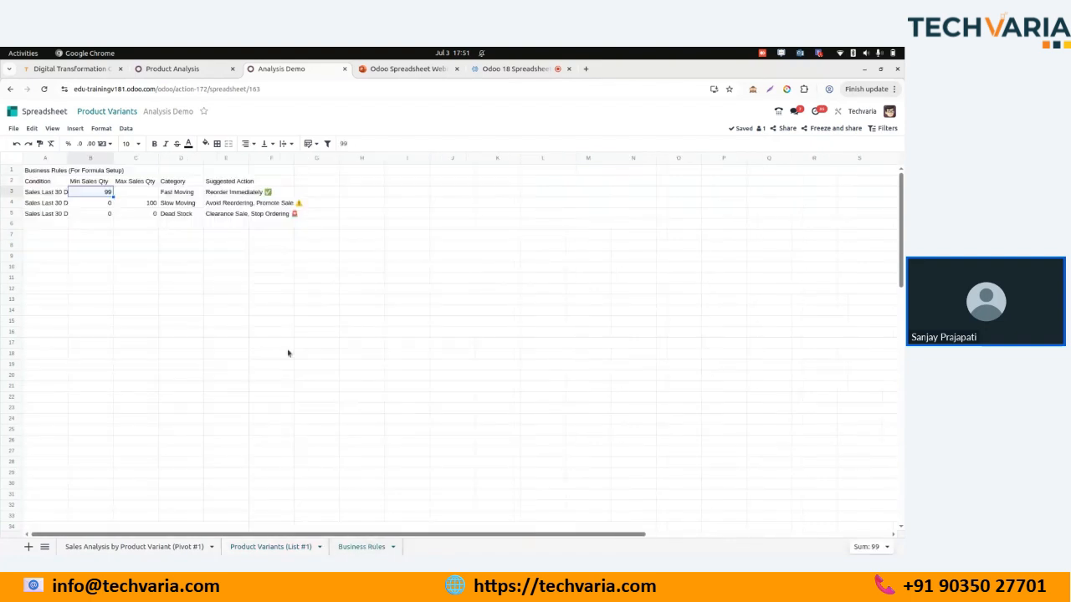
{"action": "left_click", "coordinate": [228, 182]}
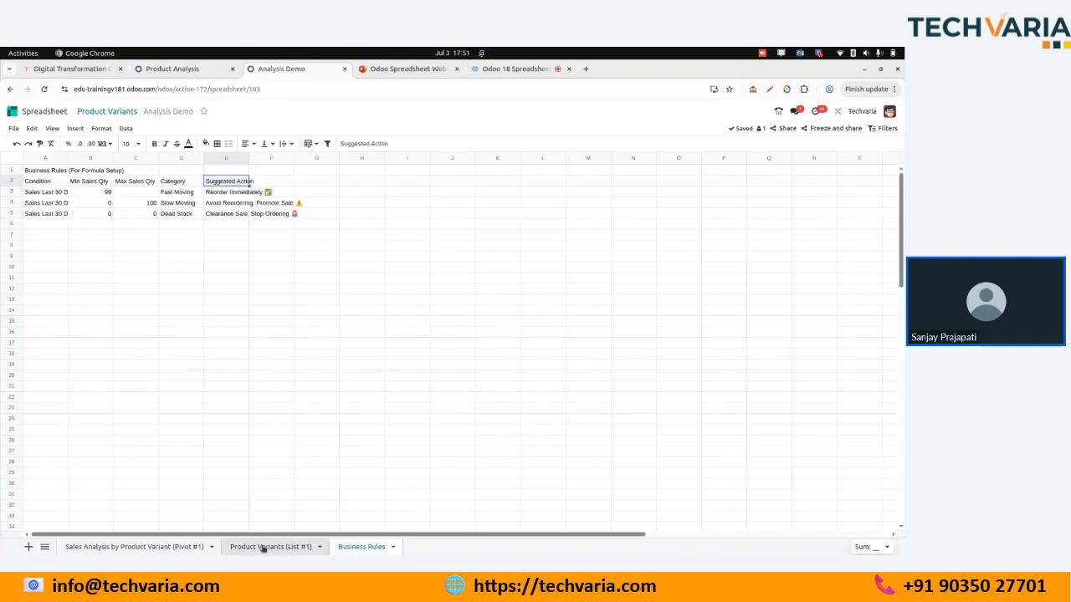
{"action": "left_click", "coordinate": [134, 547]}
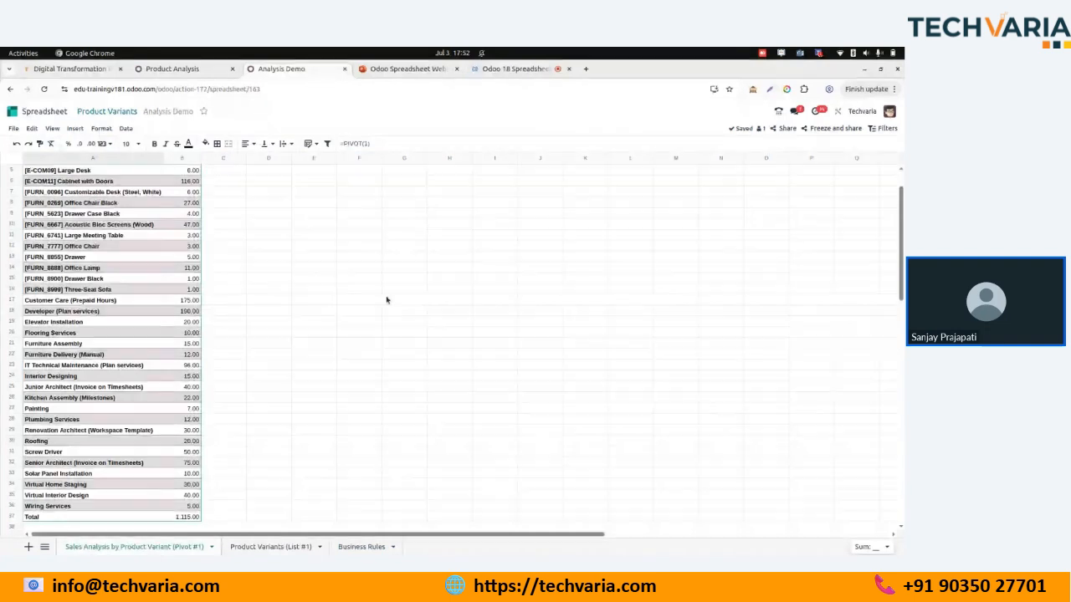
{"action": "left_click", "coordinate": [255, 546]}
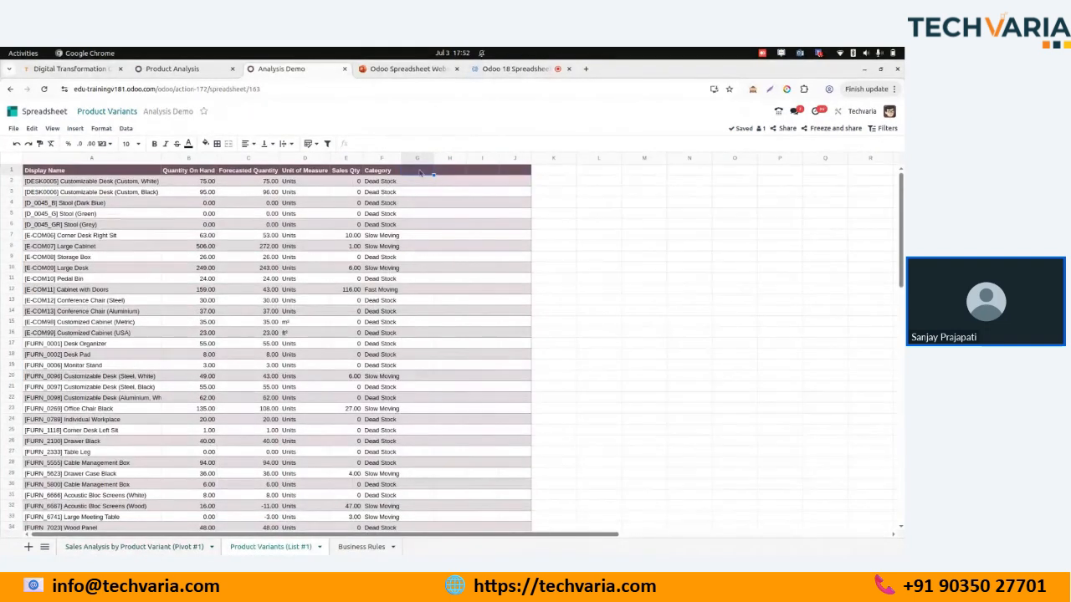
{"action": "type", "text": "Suggested Action"}
{"action": "key", "text": "Return"}
Copy the Suggested Action formula from G2 of the Product Analysis spreadsheet into G2 of Analysis Demo and auto-fit column G.
{"action": "left_click", "coordinate": [200, 70]}
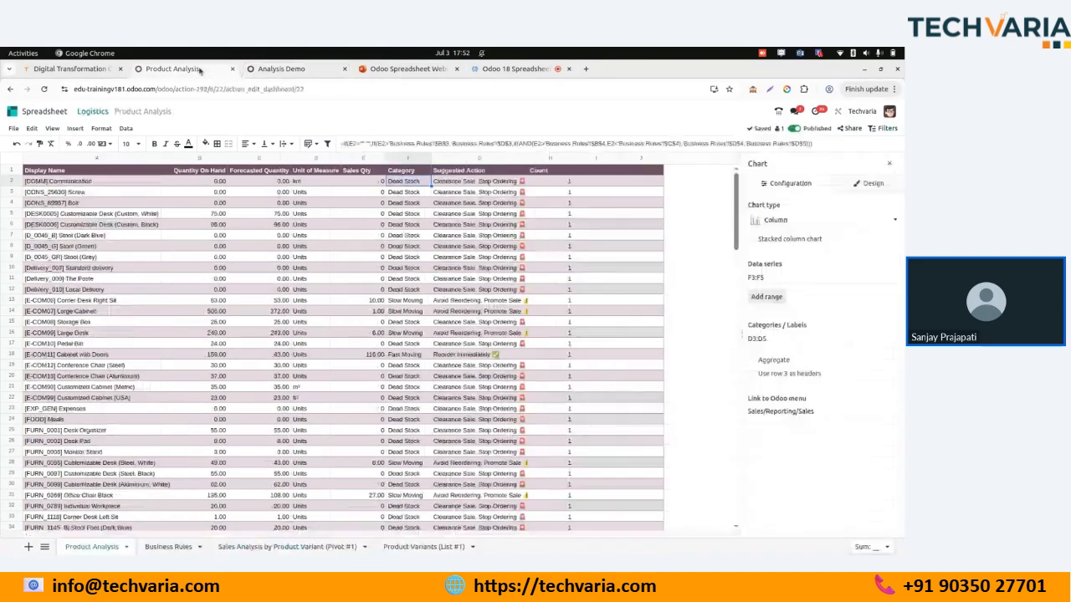
{"action": "double_click", "coordinate": [464, 181]}
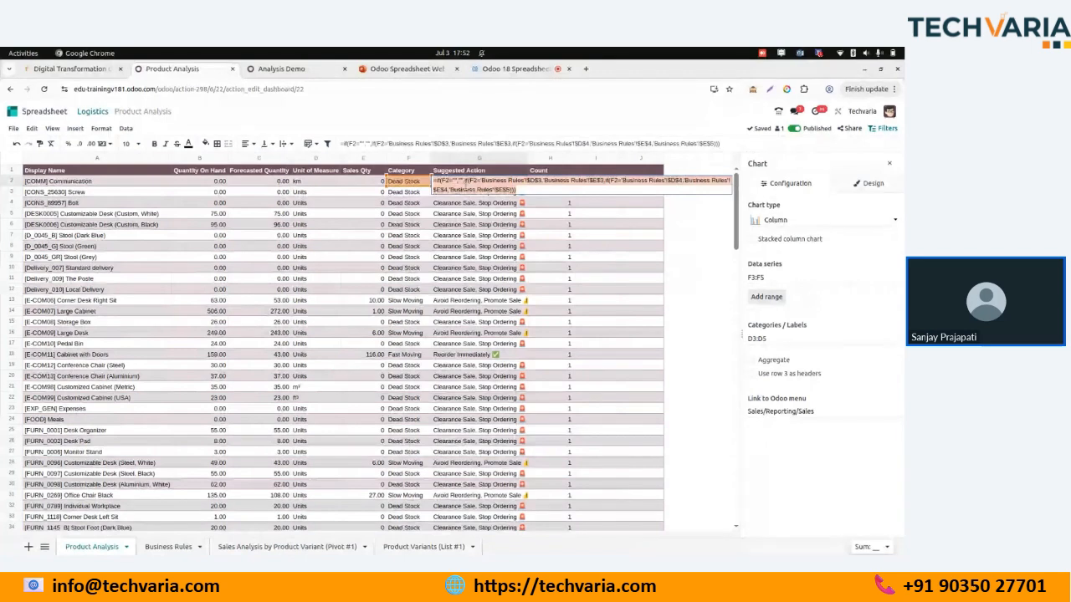
{"action": "key", "text": "Escape"}
{"action": "left_click", "coordinate": [332, 73]}
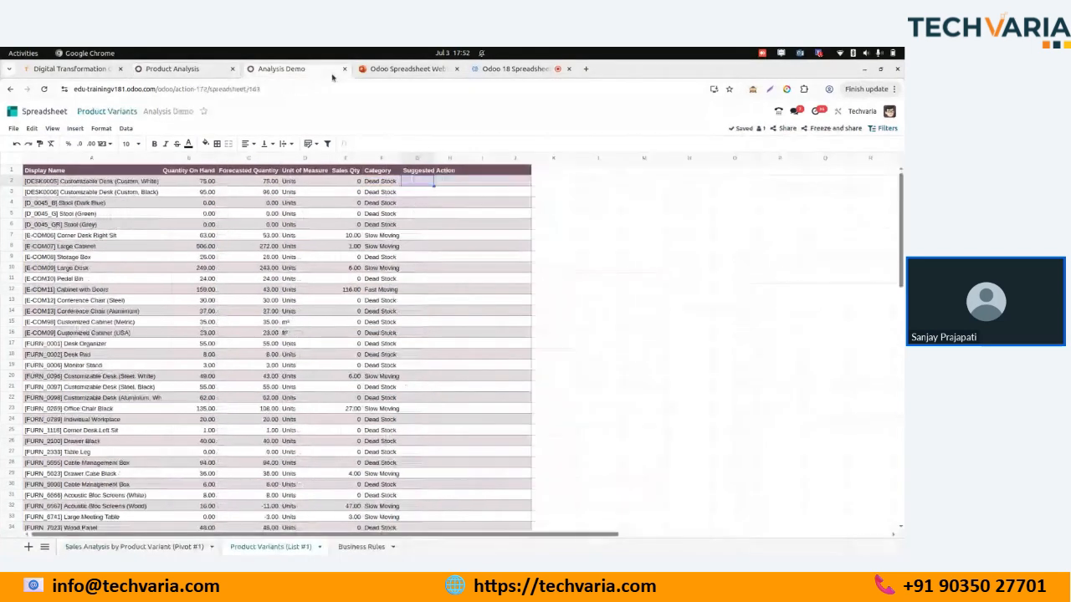
{"action": "double_click", "coordinate": [418, 179]}
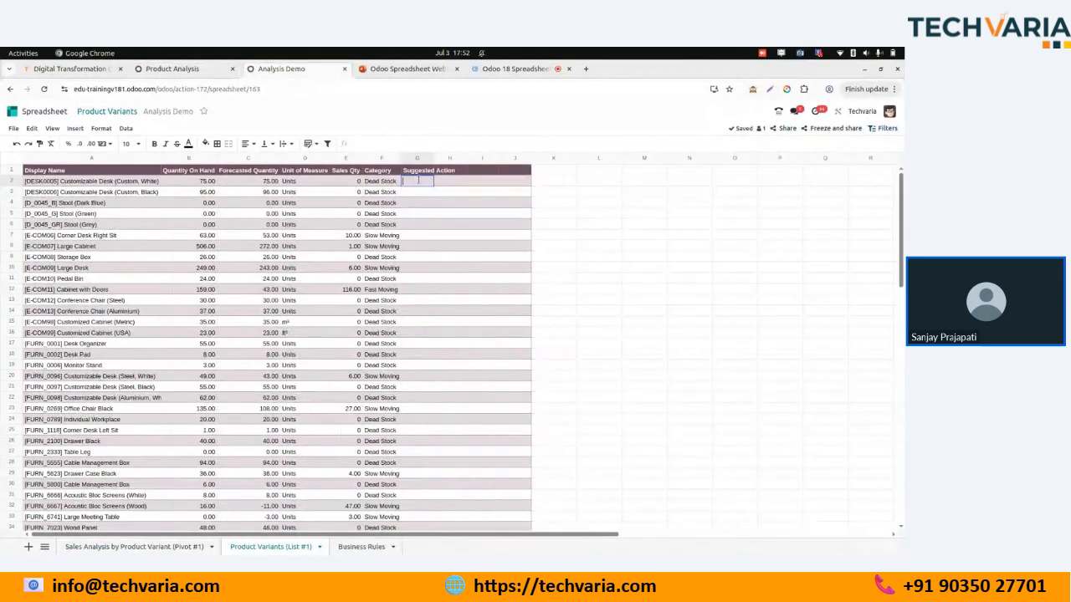
{"action": "type", "text": "Clearance Sale, Stop Ordering 🚨"}
{"action": "key", "text": "Return"}
{"action": "left_click_drag", "start_coordinate": [433, 158], "coordinate": [433, 157]}
{"action": "double_click", "coordinate": [433, 157]}
Compare the formulas in G2 and F2 with the Fast Moving and Slow Moving categories and their suggested actions in Business Rules.
{"action": "left_click", "coordinate": [435, 184]}
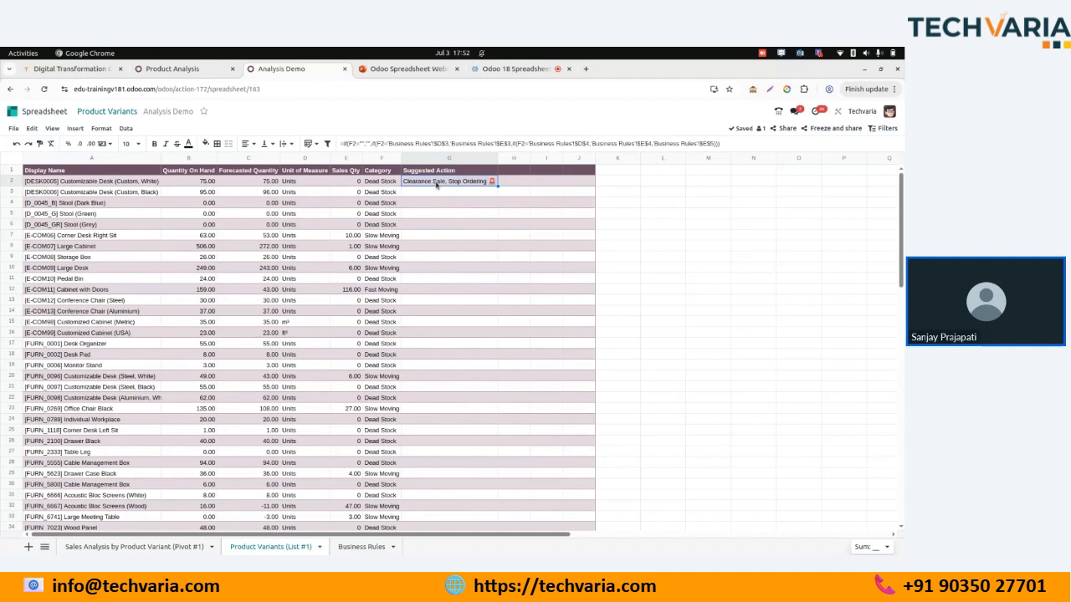
{"action": "key", "text": "Left"}
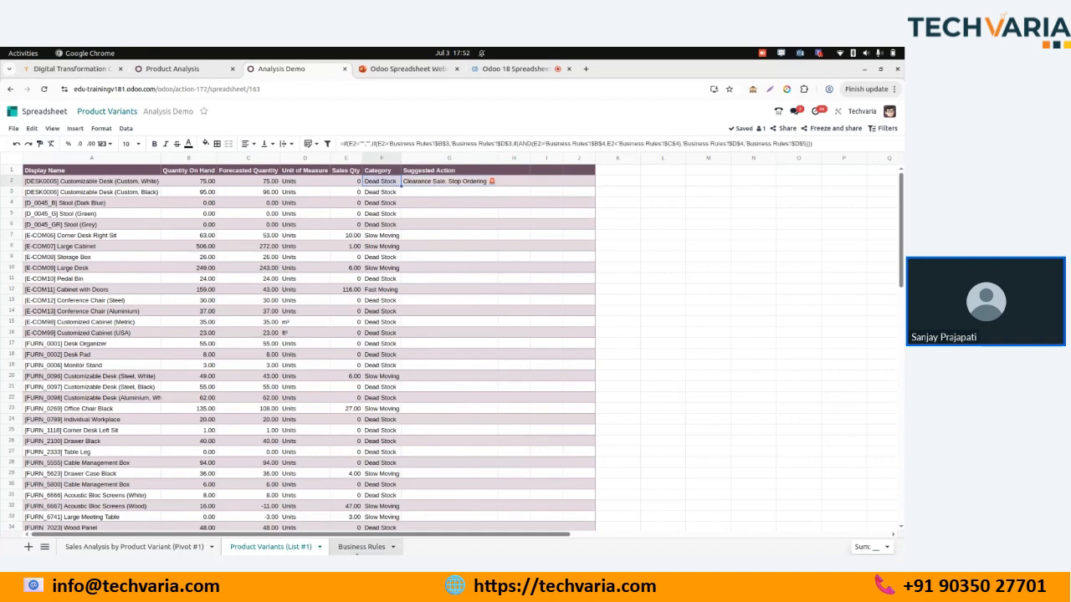
{"action": "key", "text": "Right"}
{"action": "left_click", "coordinate": [358, 551]}
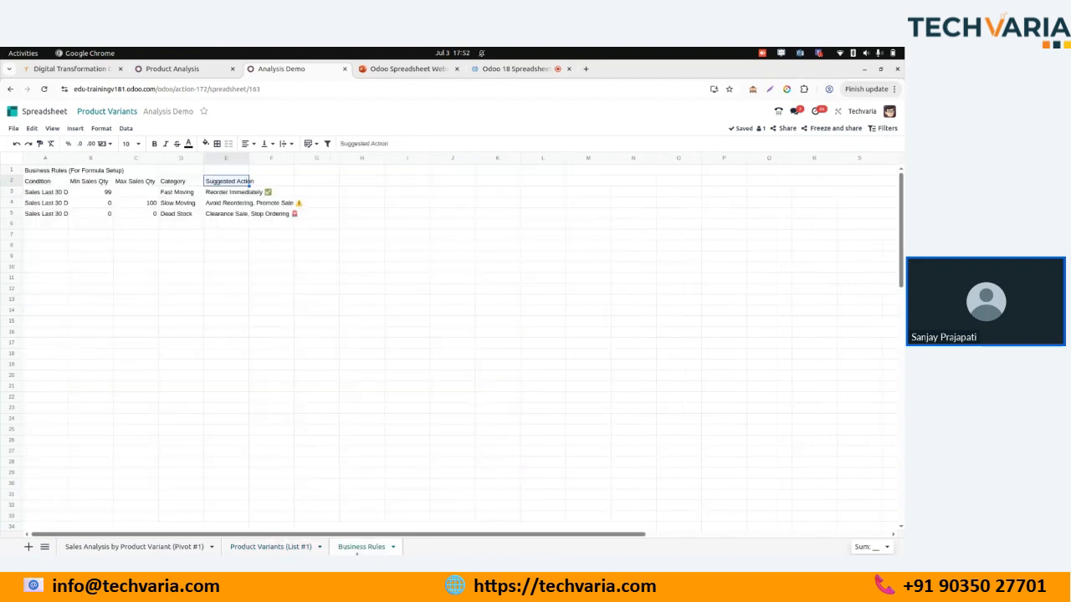
{"action": "left_click", "coordinate": [180, 195]}
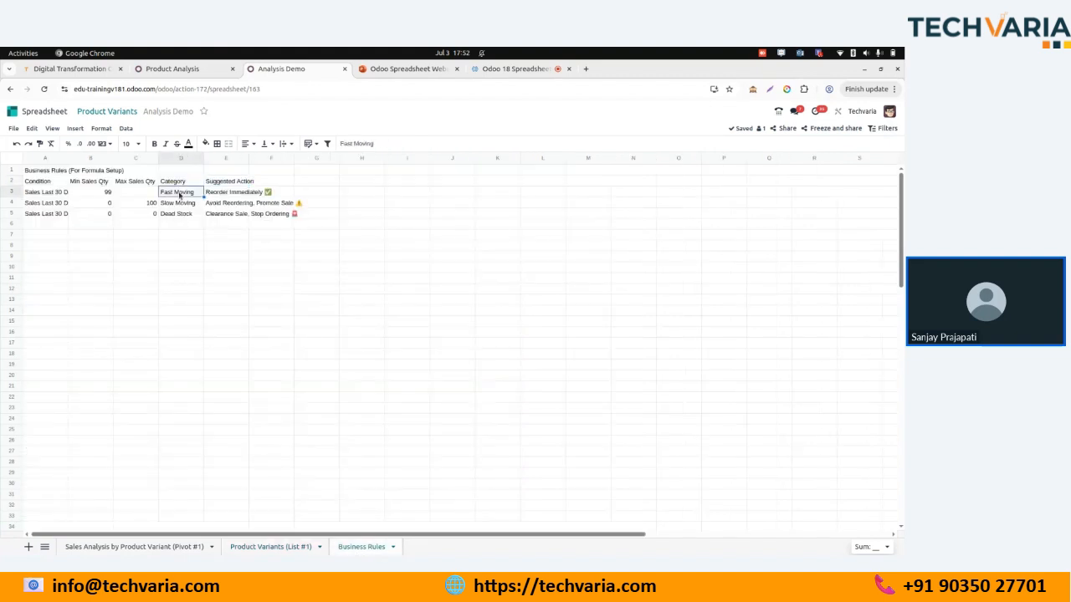
{"action": "left_click", "coordinate": [210, 195]}
{"action": "left_click", "coordinate": [181, 203]}
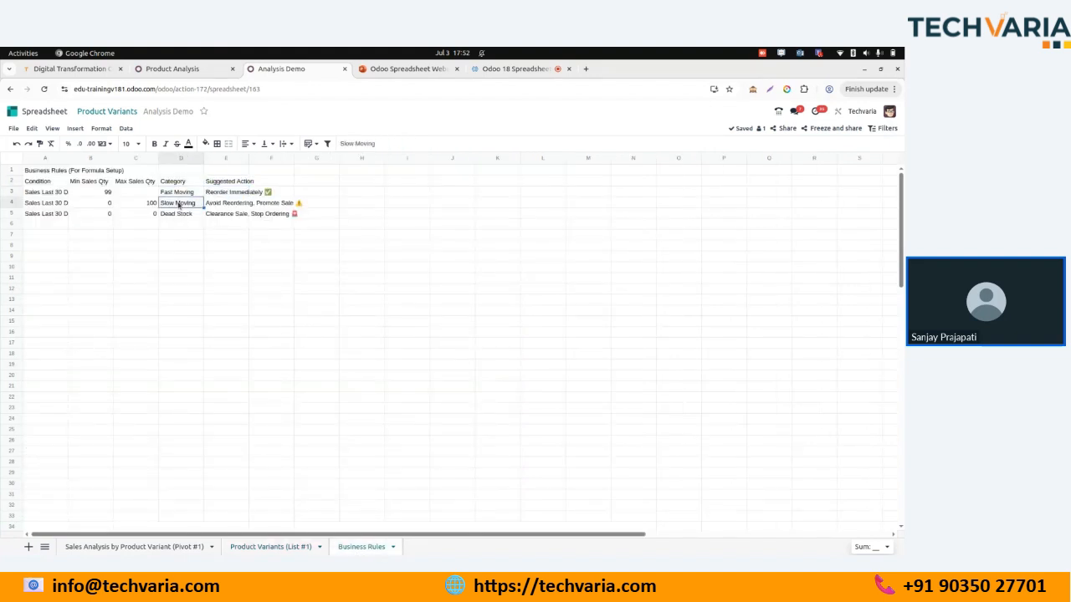
{"action": "key", "text": "Right"}
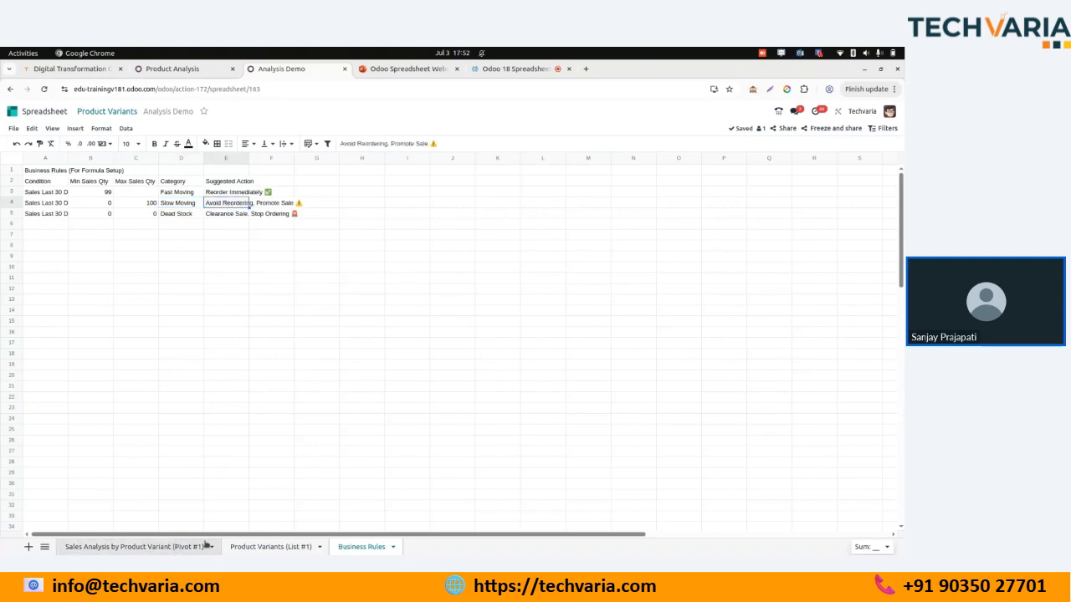
Fill the Suggested Action formula from G2 down to G74 in the product variants list.
{"action": "left_click", "coordinate": [238, 547]}
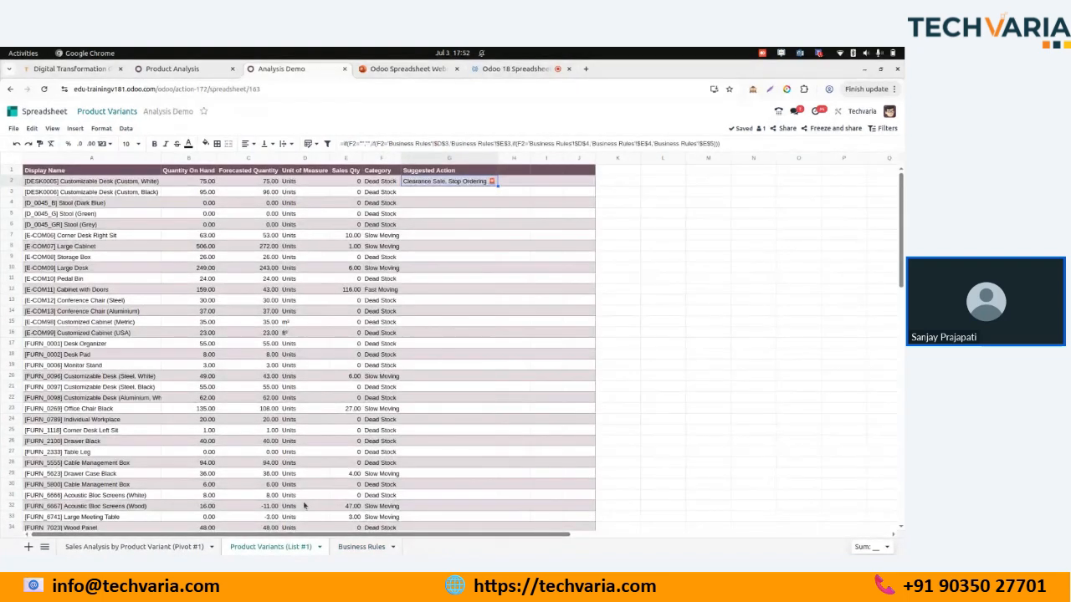
{"action": "key", "text": "Left"}
{"action": "key", "text": "ctrl+Down"}
{"action": "key", "text": "Right"}
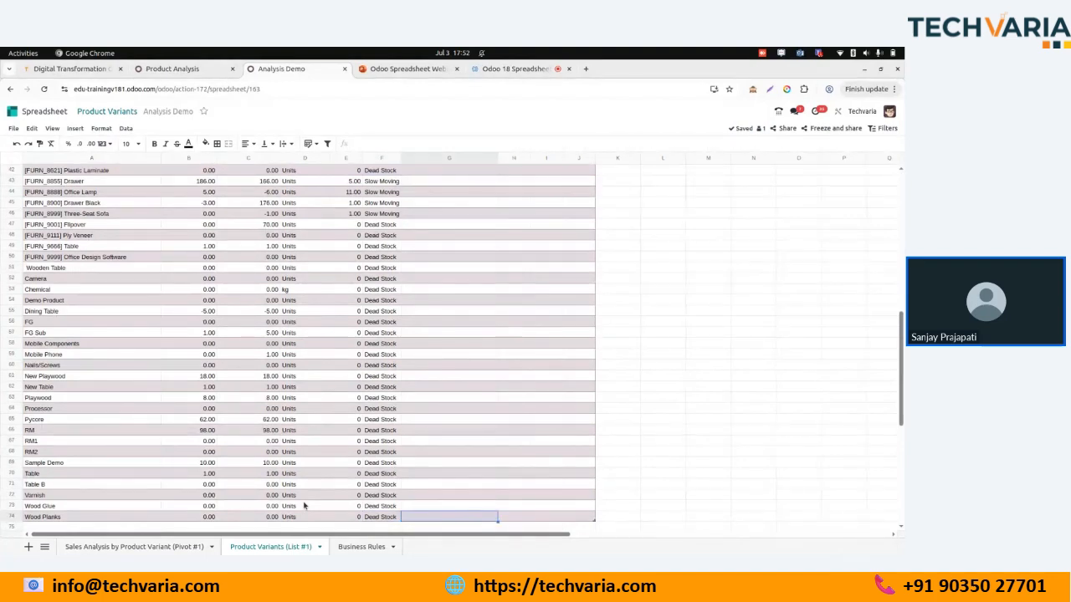
{"action": "key", "text": "ctrl+shift+Up"}
{"action": "key", "text": "ctrl+d"}
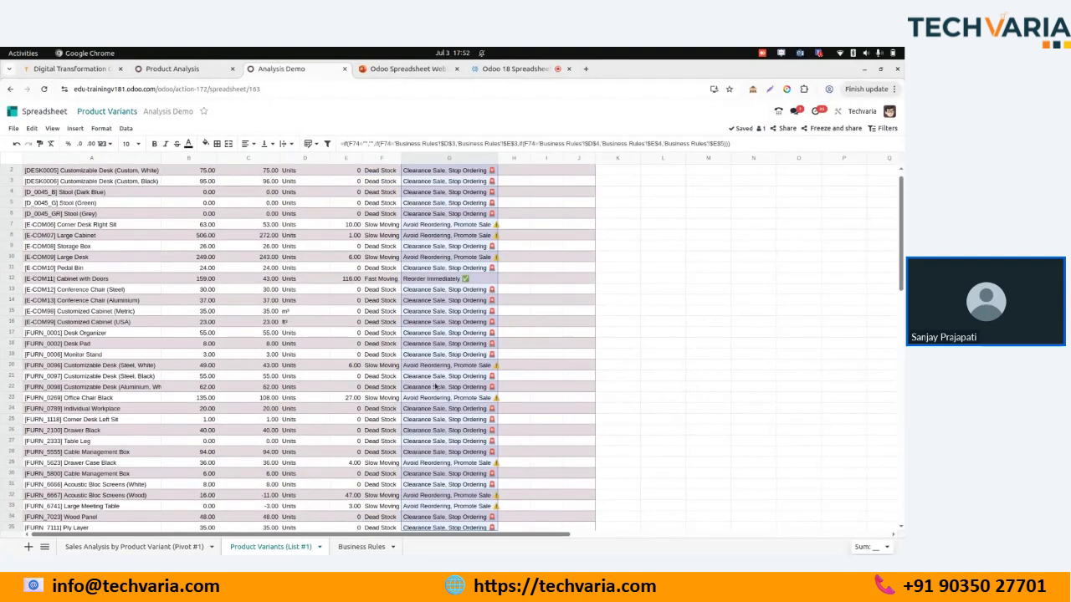
Add a relation filter labelled "Product Name" on the Product Variant model, keeping the proposed field matching for the pivot and the list.
{"action": "scroll", "coordinate": [437, 385], "scroll_direction": "up", "scroll_amount": 1}
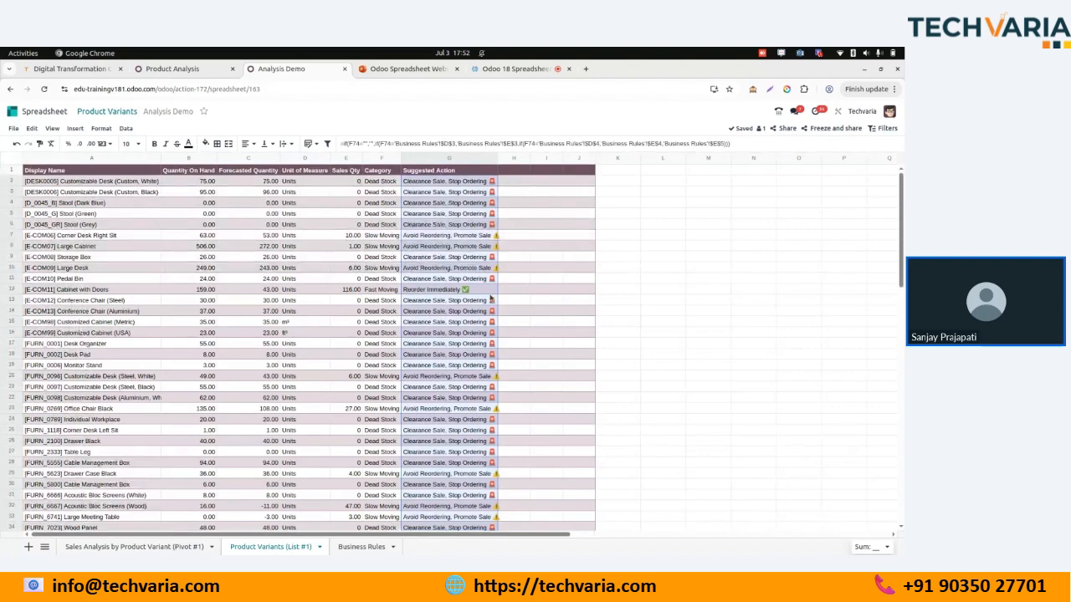
{"action": "left_click", "coordinate": [524, 248]}
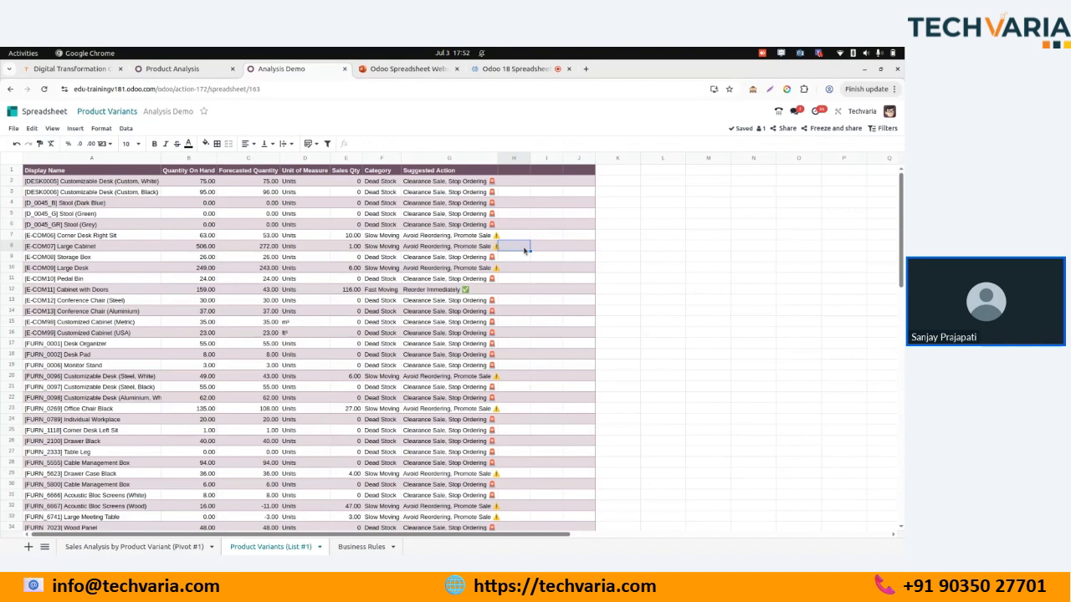
{"action": "left_click", "coordinate": [881, 131]}
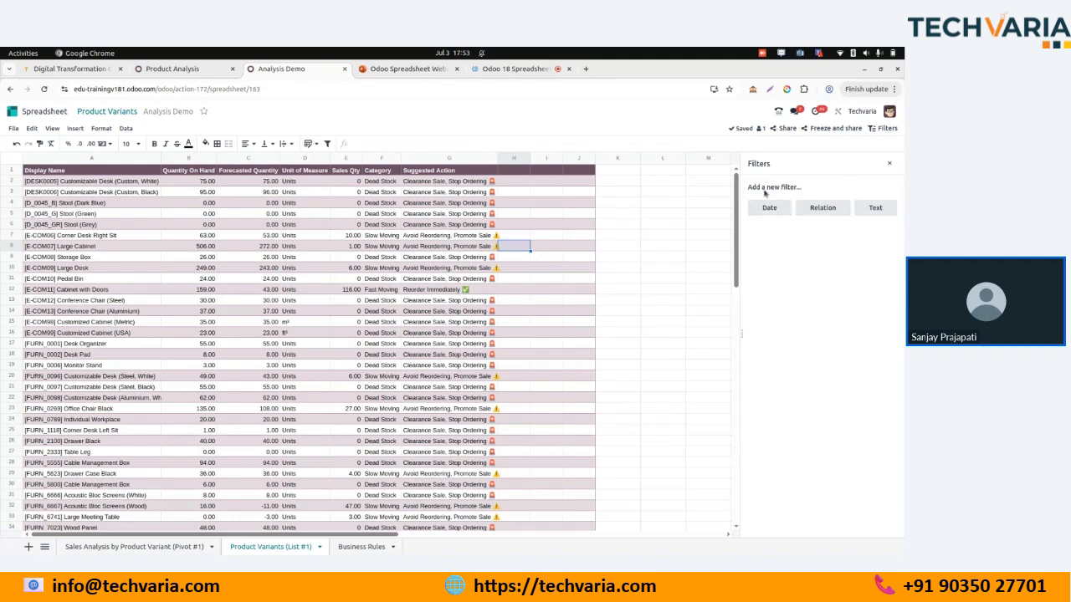
{"action": "left_click", "coordinate": [822, 209]}
{"action": "type", "text": "Prod"}
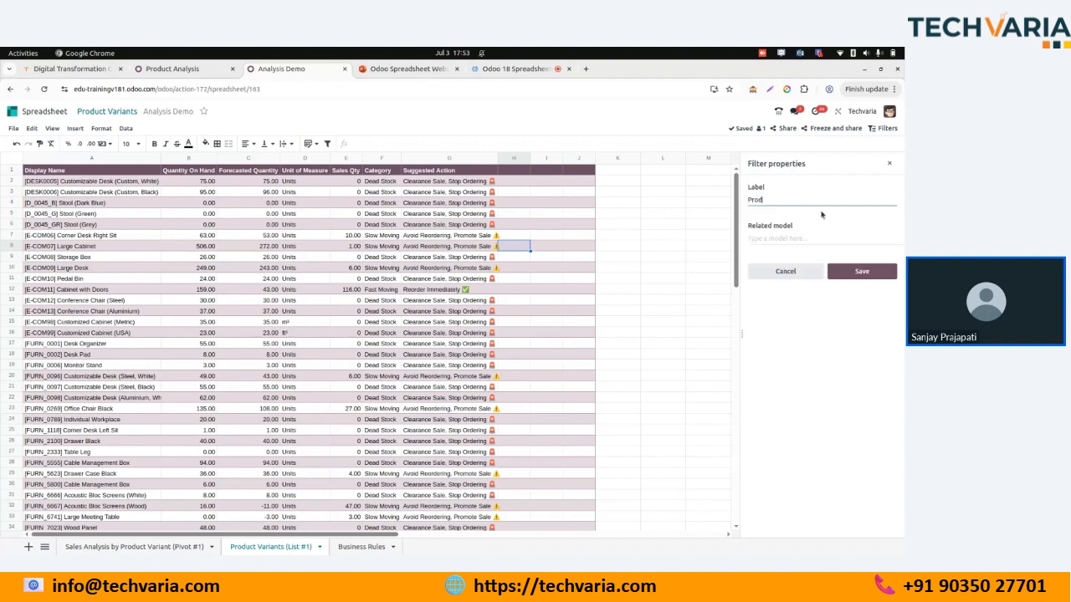
{"action": "type", "text": "uct Name"}
{"action": "left_click", "coordinate": [791, 239]}
{"action": "type", "text": "Product"}
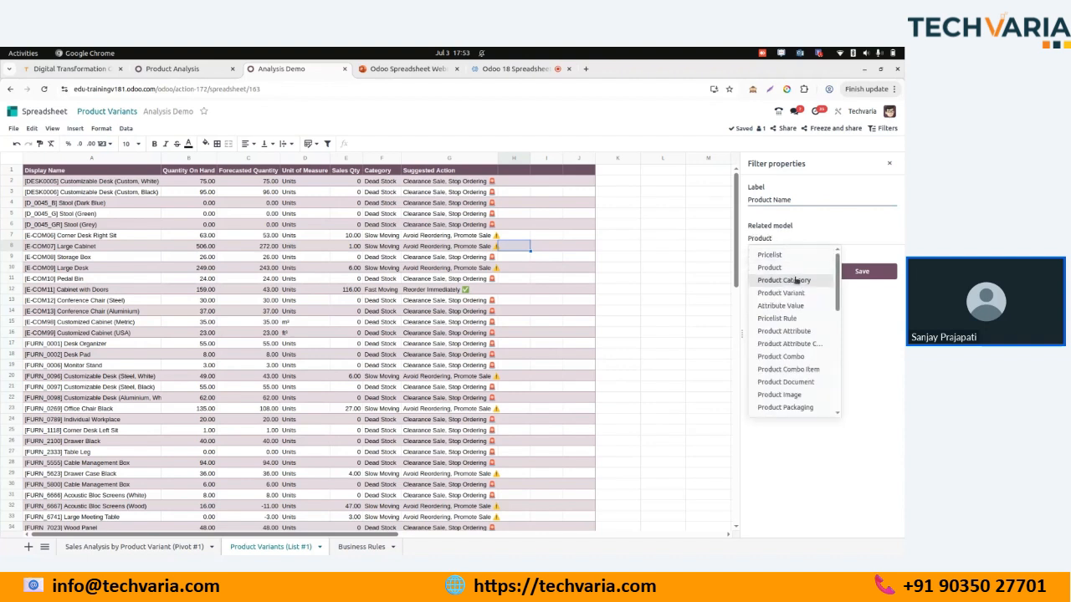
{"action": "left_click", "coordinate": [793, 293]}
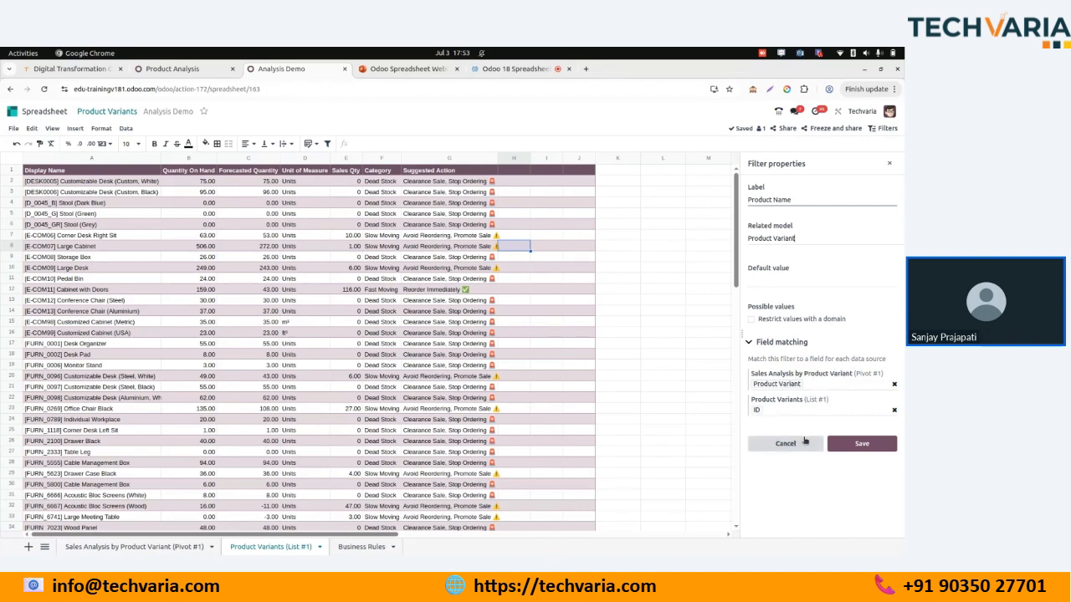
{"action": "left_click", "coordinate": [858, 444]}
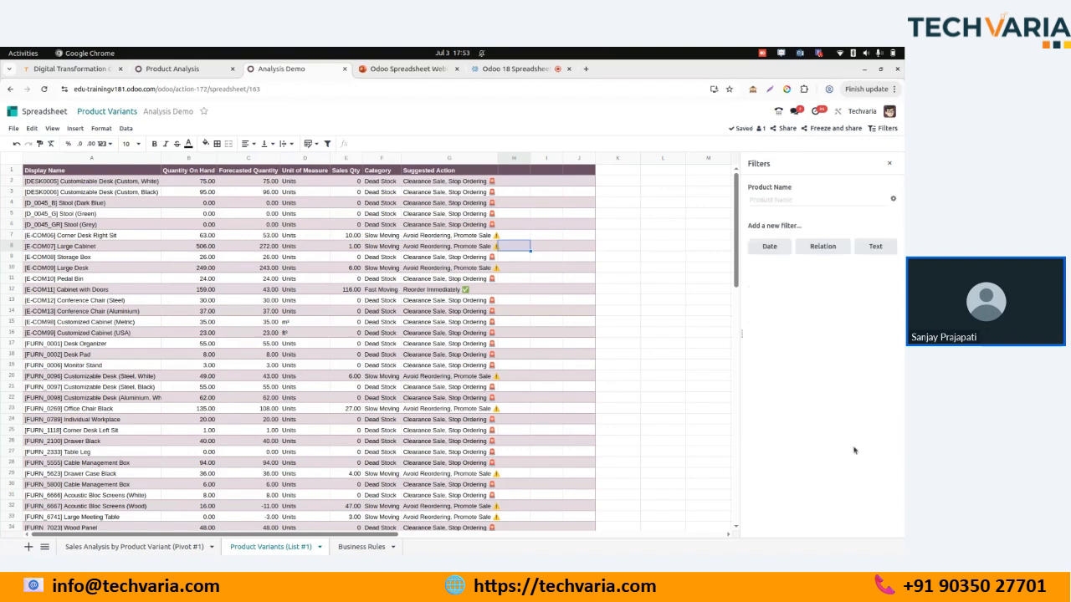
Test the Product Name filter with [DESK0005] Customizable Desk (Custom, White), inspect the Category formula in F2, and clear the filter.
{"action": "left_click", "coordinate": [792, 200]}
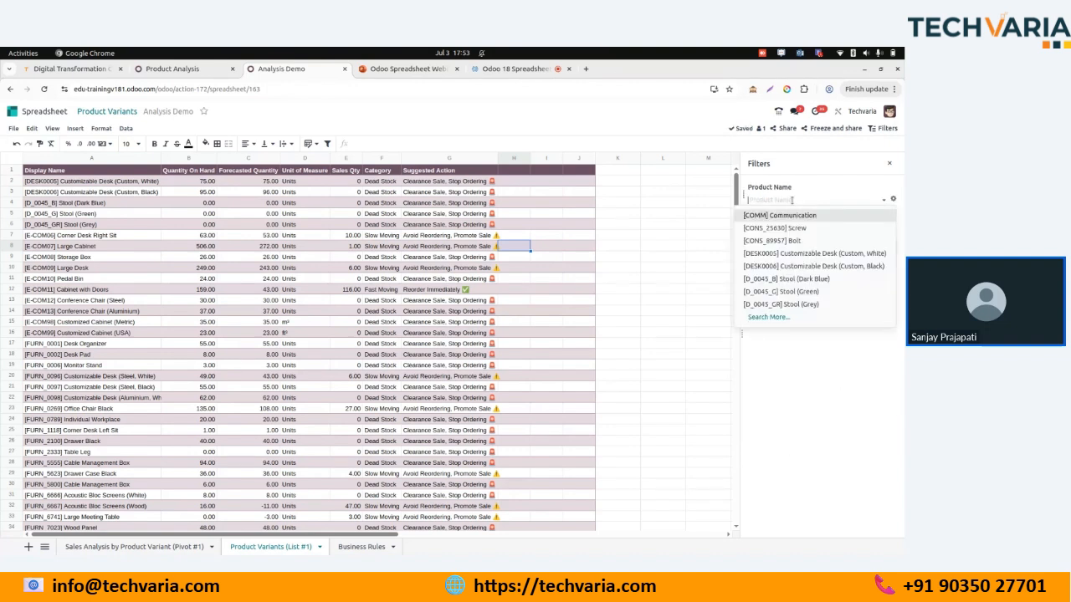
{"action": "type", "text": "CUst"}
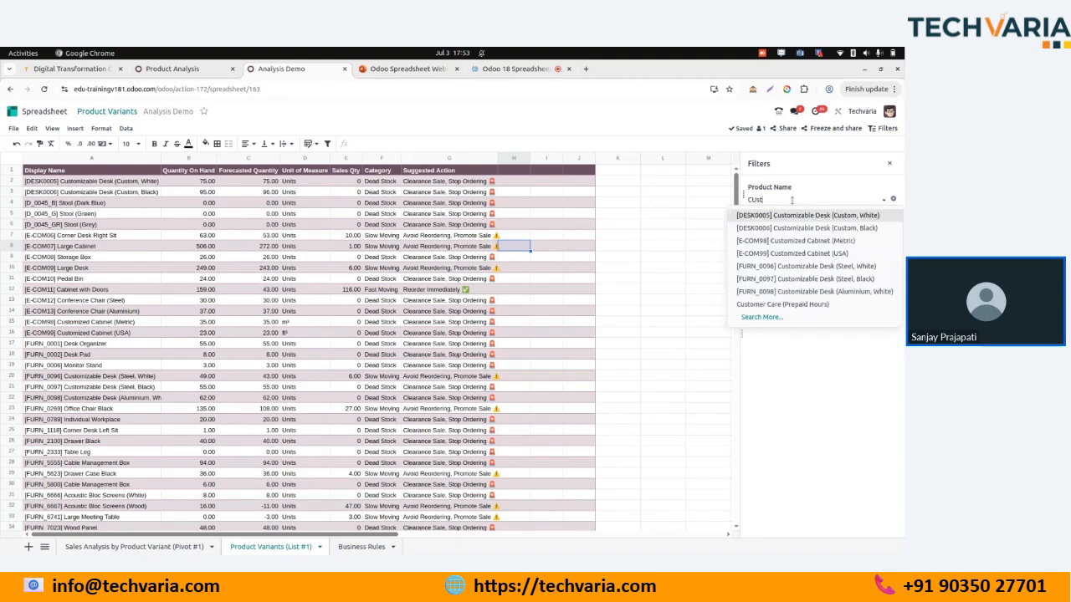
{"action": "left_click", "coordinate": [793, 215]}
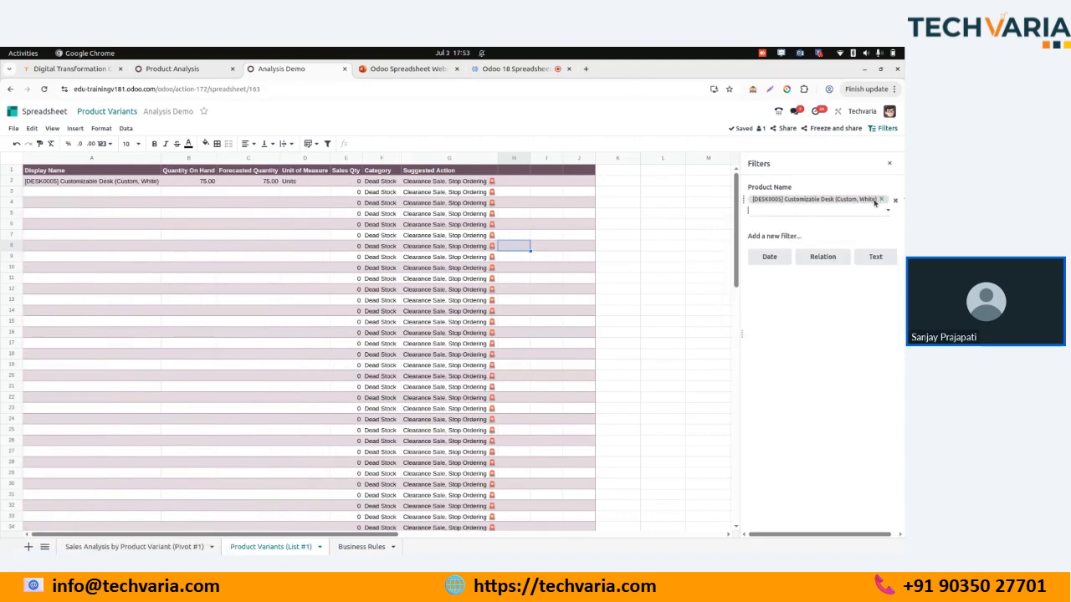
{"action": "left_click", "coordinate": [383, 182]}
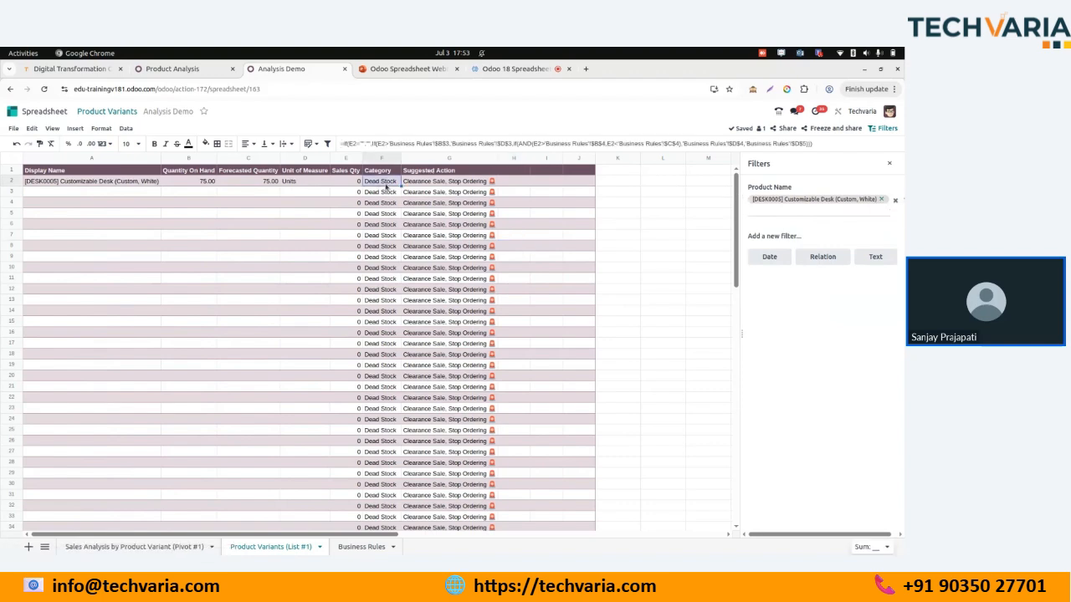
{"action": "left_click", "coordinate": [881, 200]}
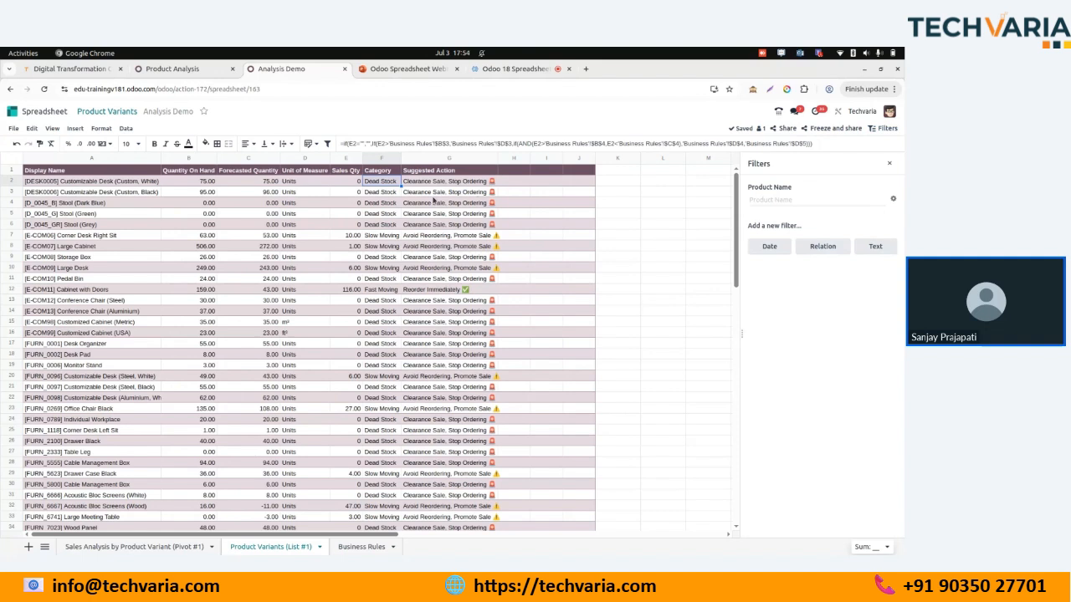
Wrap the Sales Qty formula in E2 in IF(A2="","",…) so rows without a product stay blank, and fill it down to E74.
{"action": "left_click", "coordinate": [344, 182]}
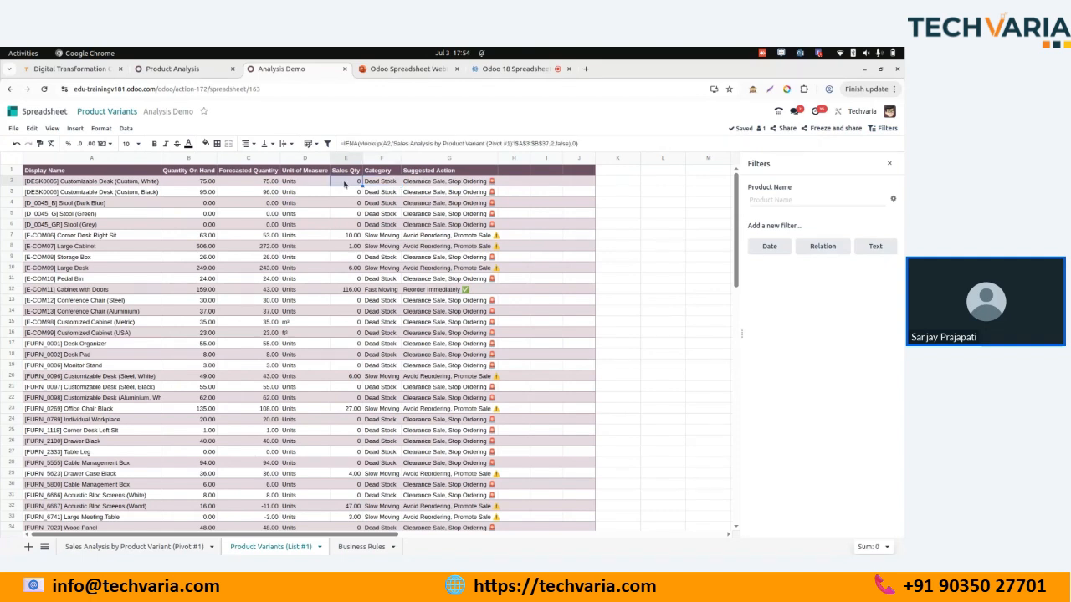
{"action": "double_click", "coordinate": [344, 183]}
{"action": "type", "text": "IF"}
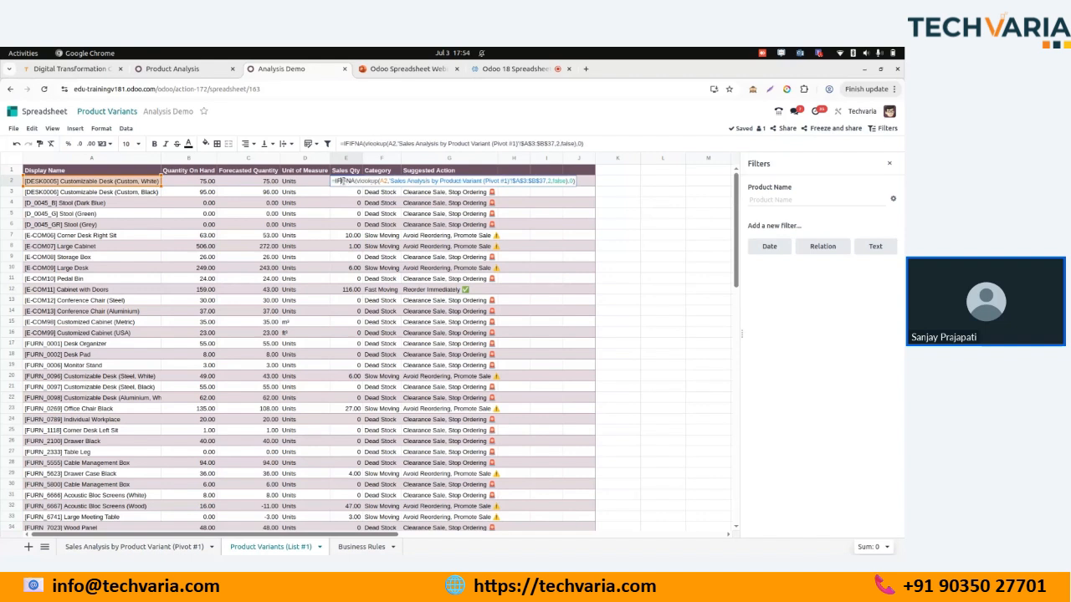
{"action": "type", "text": "("}
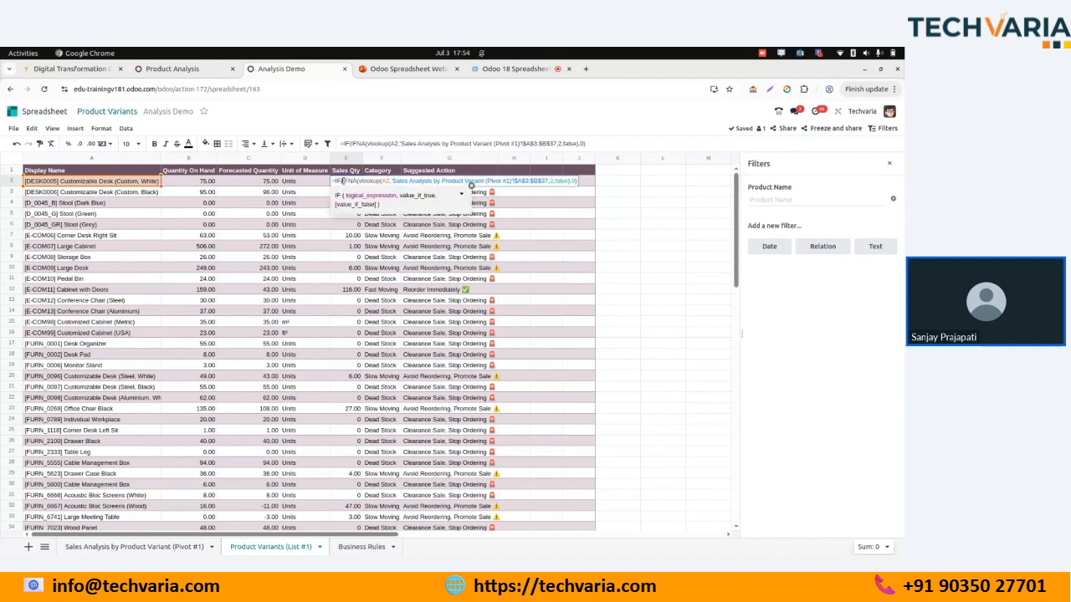
{"action": "type", "text": "A2="}
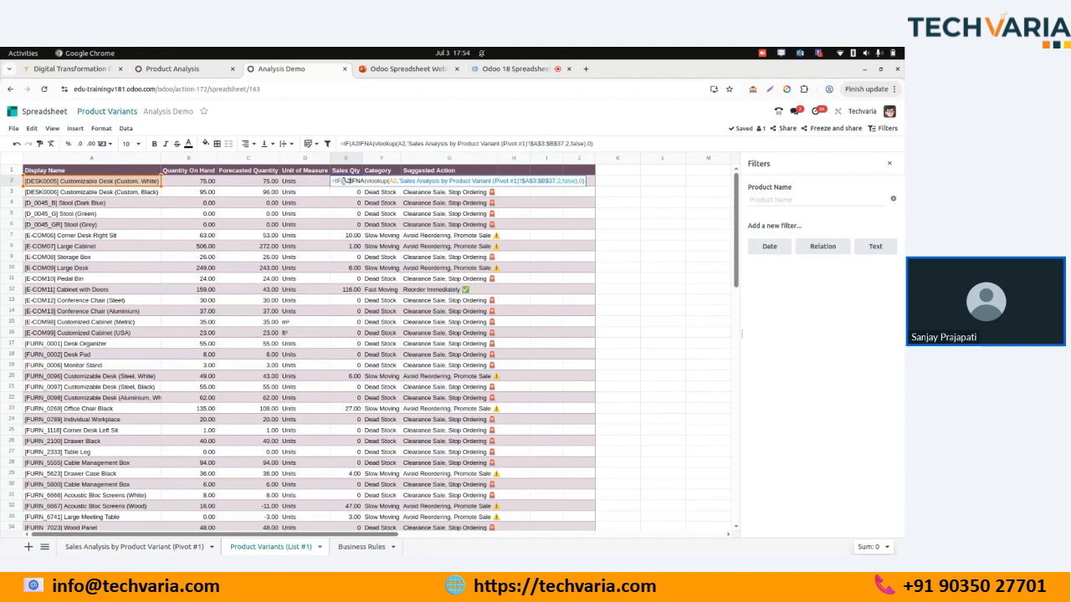
{"action": "type", "text": "\"\",\"\""}
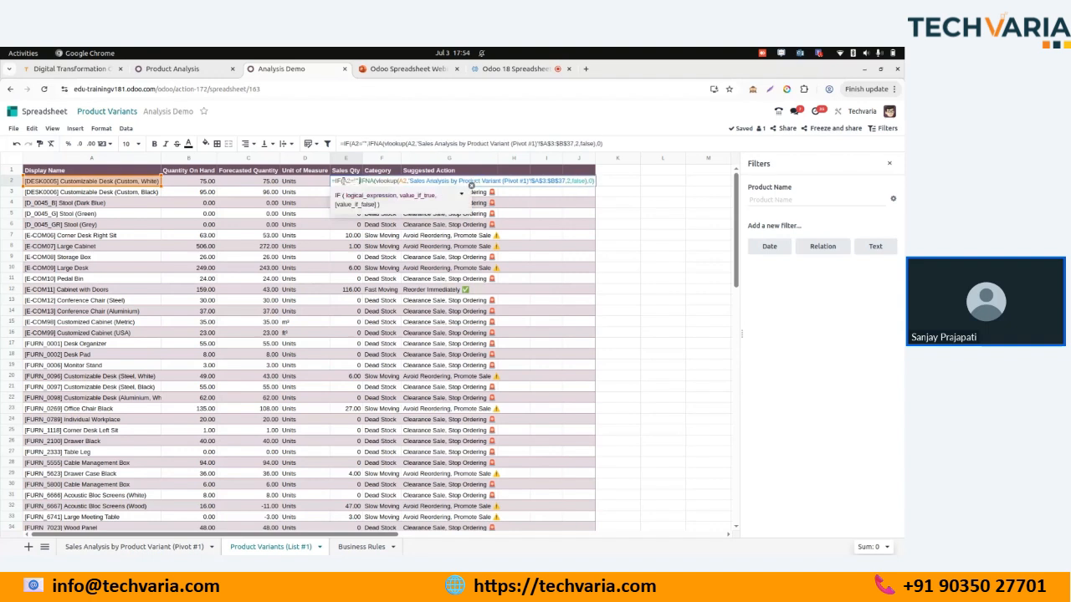
{"action": "type", "text": ","}
{"action": "key", "text": "Return"}
{"action": "left_click", "coordinate": [344, 184]}
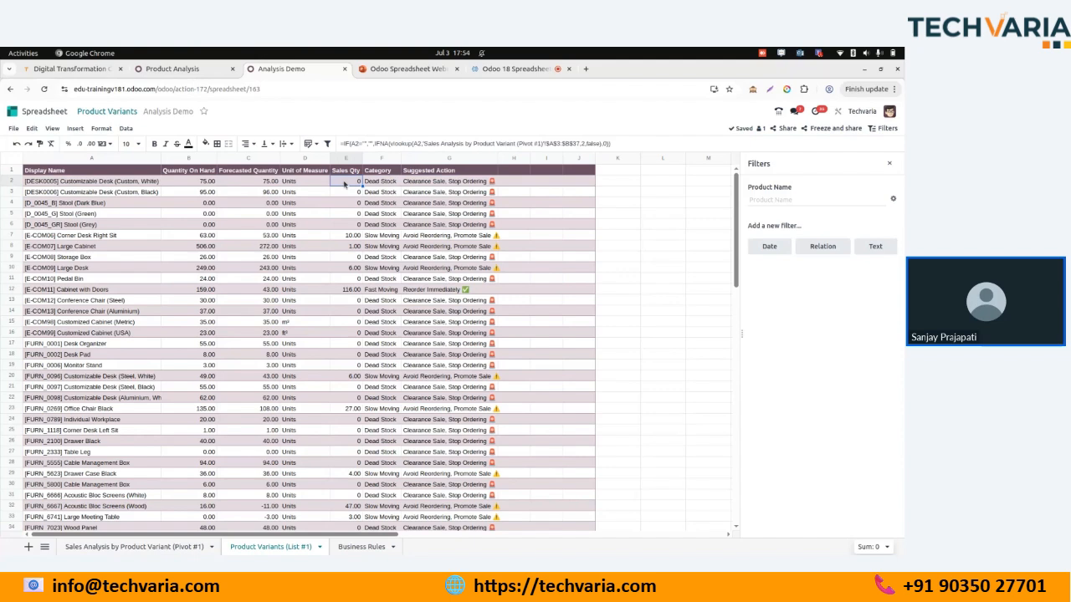
{"action": "key", "text": "ctrl+shift+Down"}
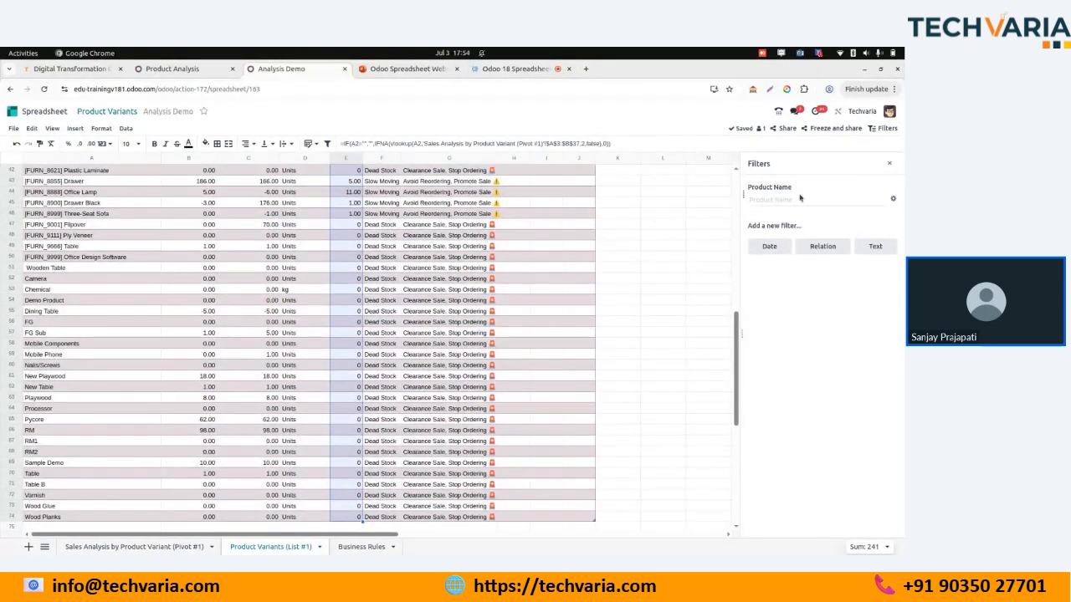
Filter the list by [DESK0005] Customizable Desk (Custom, White) again to check the rows without a product, and remove the filter value.
{"action": "left_click", "coordinate": [799, 198]}
{"action": "type", "text": "Cus"}
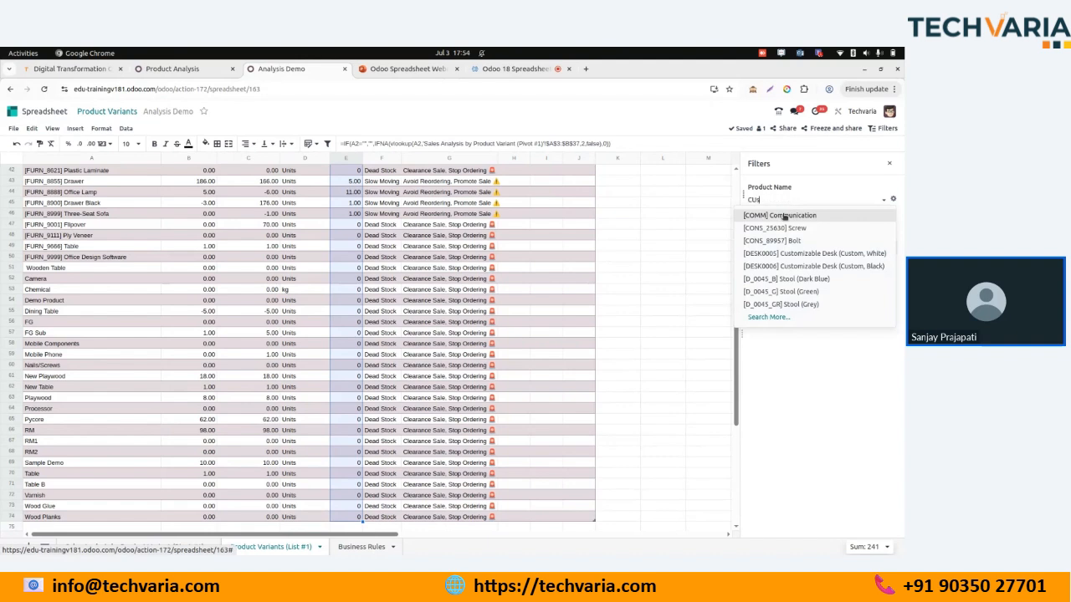
{"action": "left_click", "coordinate": [783, 215]}
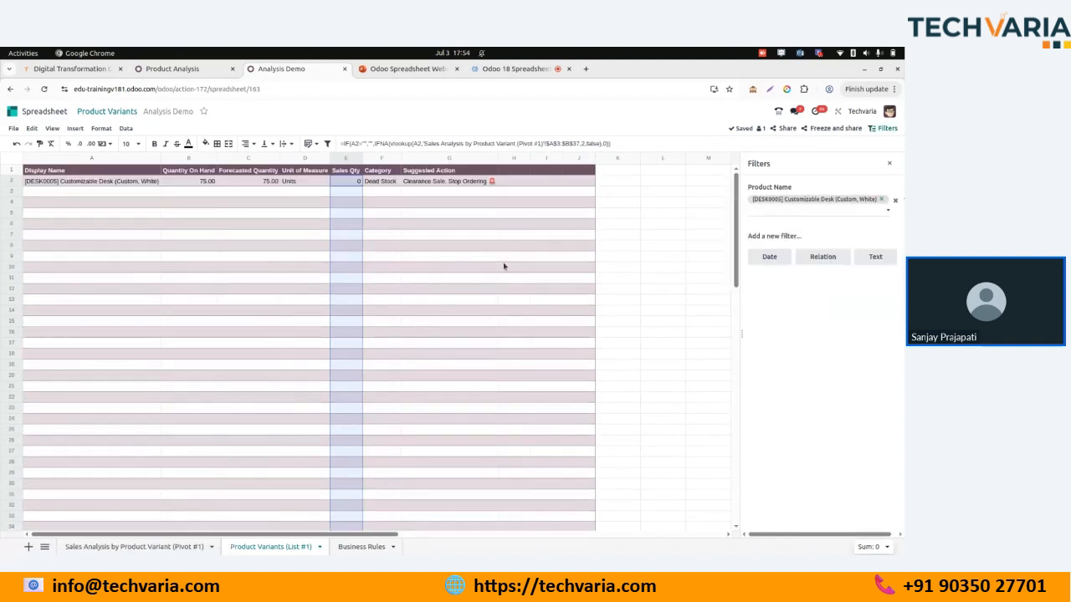
{"action": "left_click", "coordinate": [386, 182]}
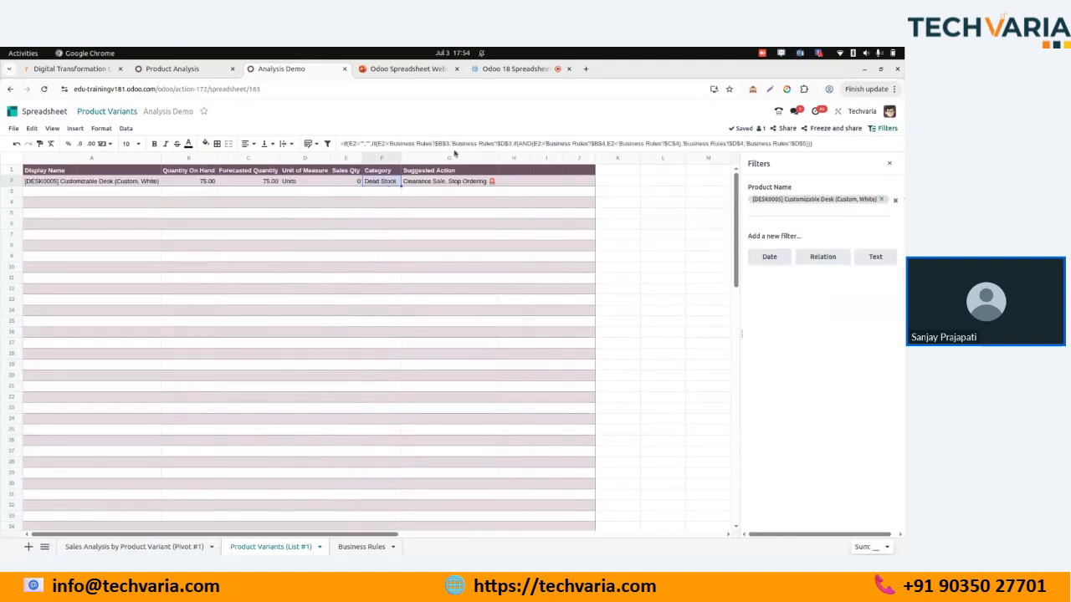
{"action": "left_click", "coordinate": [881, 200]}
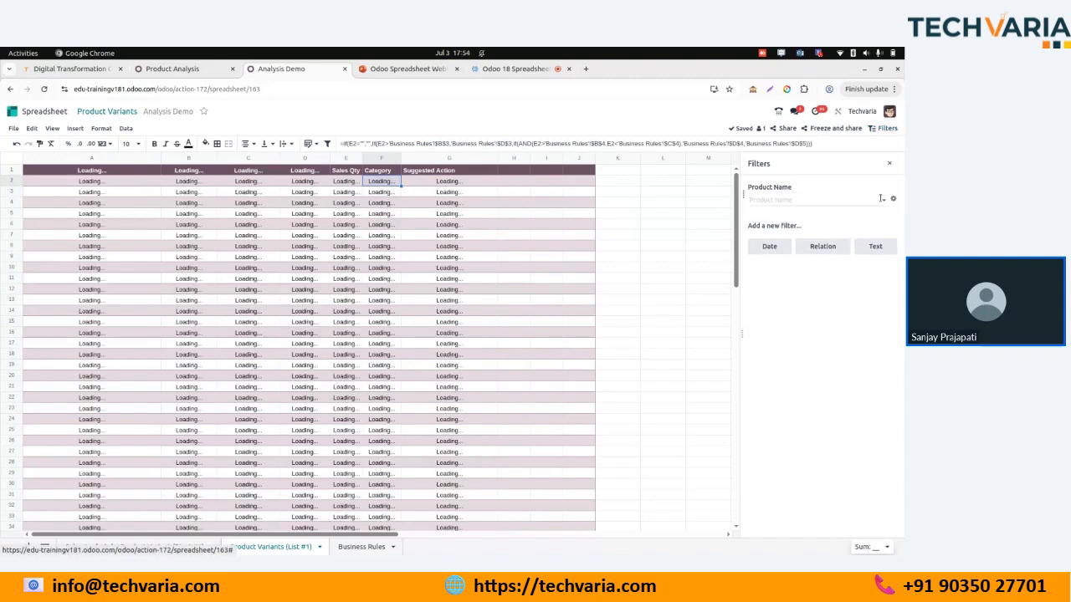
Add a relation filter labelled "Product Categories" on the Product Category model, keeping child categories and the proposed field matching.
{"action": "left_click", "coordinate": [822, 246]}
{"action": "type", "text": "Product"}
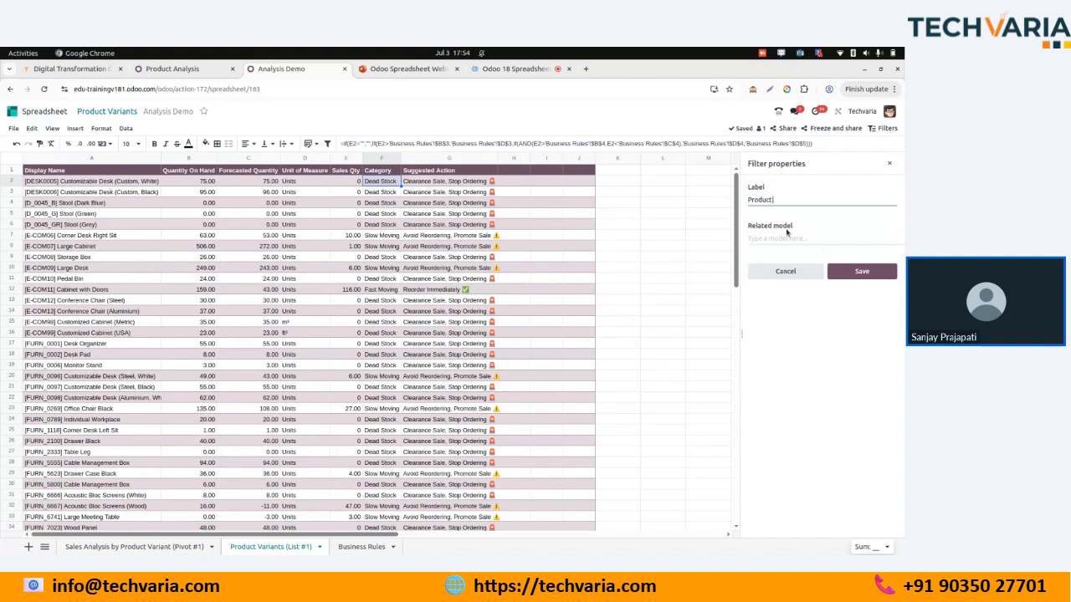
{"action": "type", "text": " Categoryies"}
{"action": "left_click", "coordinate": [780, 239]}
{"action": "type", "text": "Produc"}
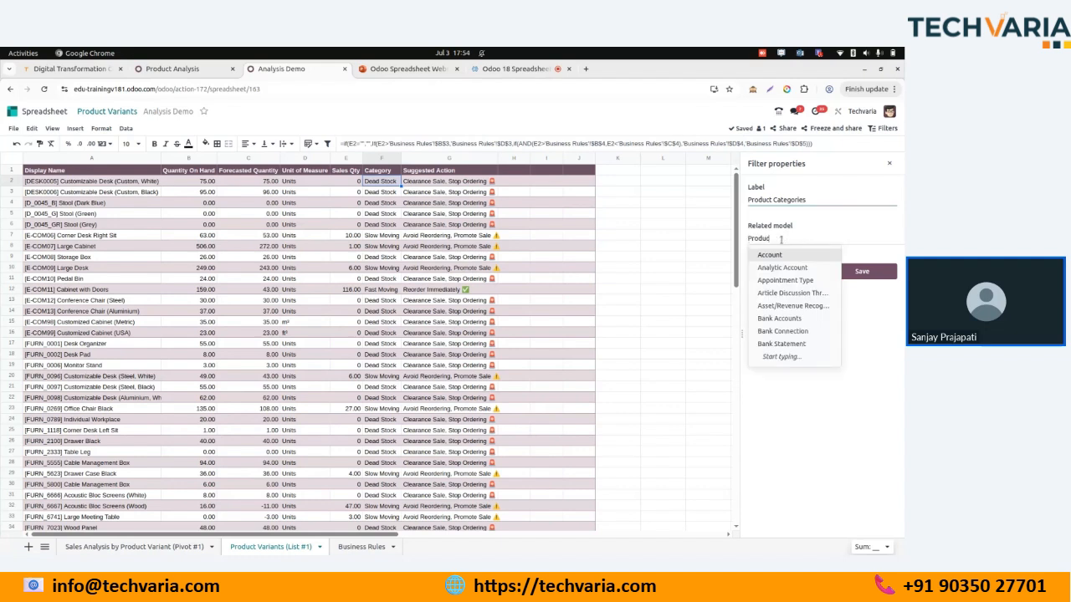
{"action": "left_click", "coordinate": [794, 283]}
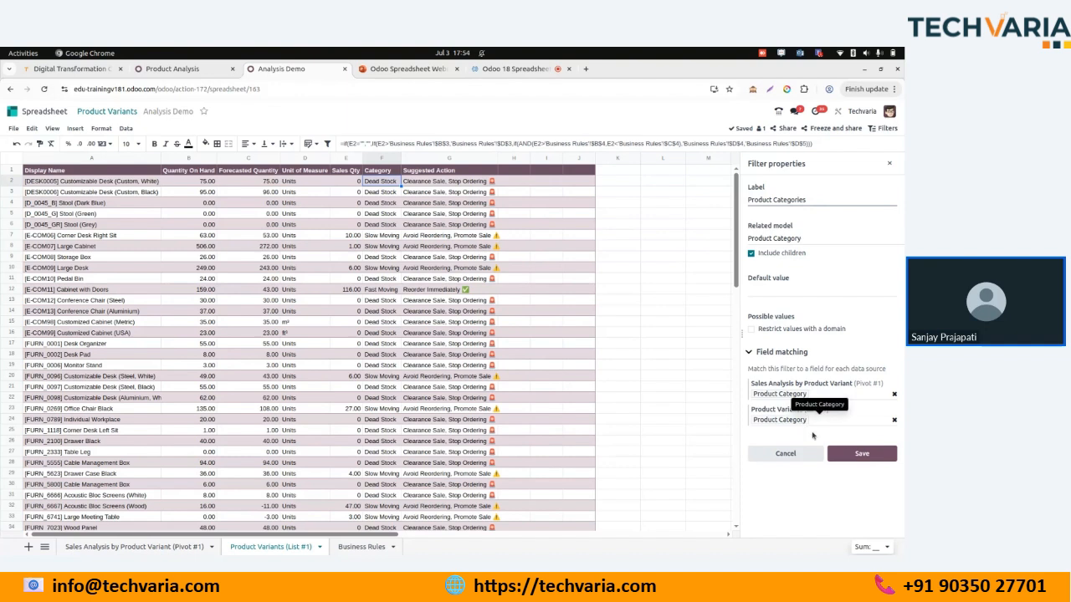
{"action": "left_click", "coordinate": [865, 456]}
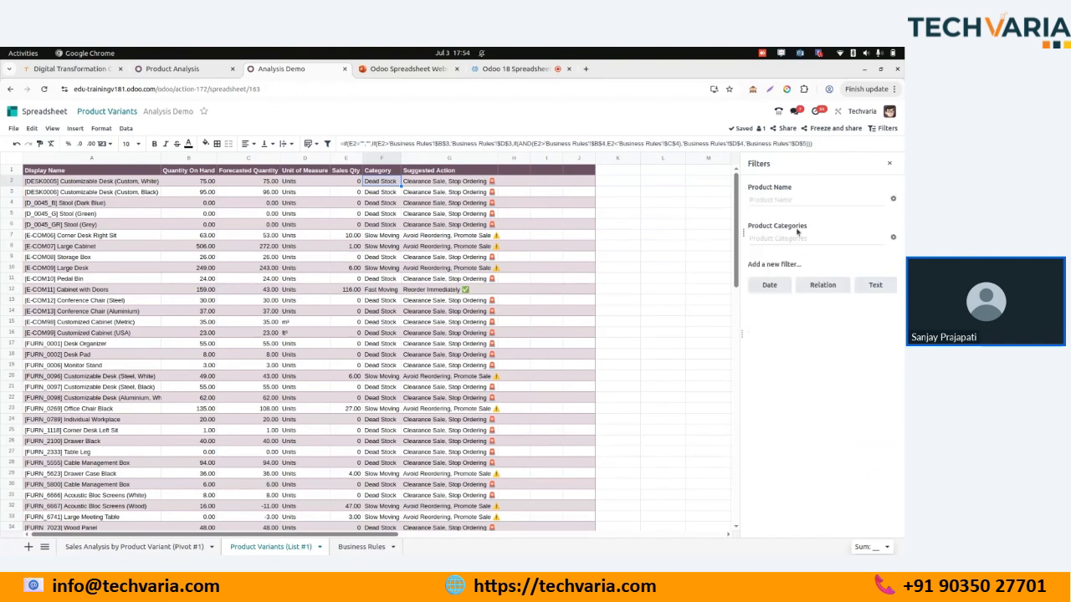
Test the Product Categories filter with All / Saleable / Office Furniture and with All / Raw Materials, and clear it.
{"action": "left_click", "coordinate": [797, 236]}
{"action": "type", "text": "F"}
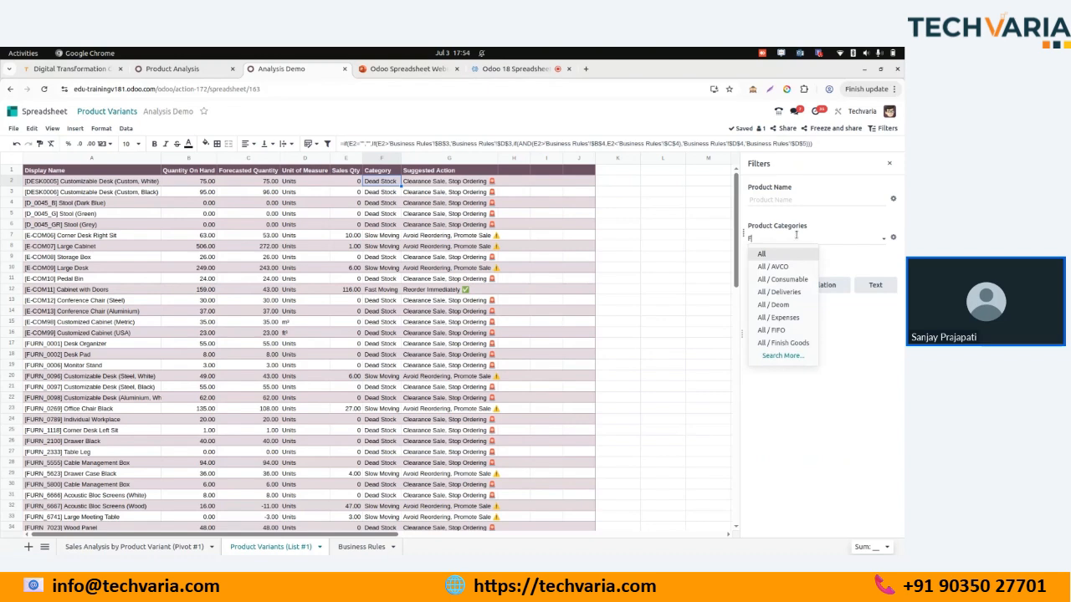
{"action": "type", "text": "u"}
{"action": "left_click", "coordinate": [808, 256]}
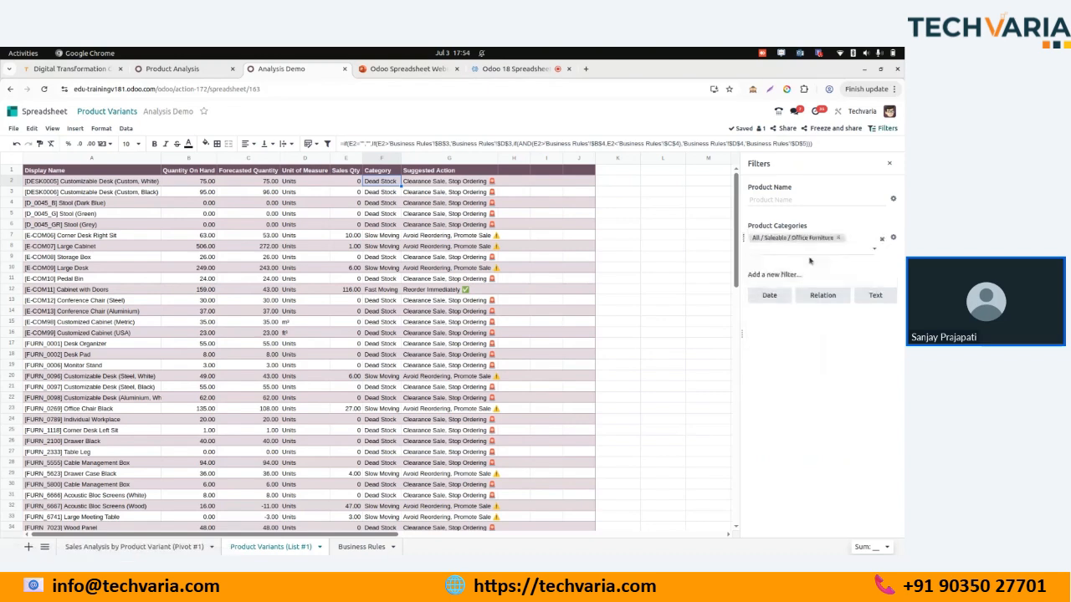
{"action": "key", "text": "BackSpace"}
{"action": "type", "text": "Raw"}
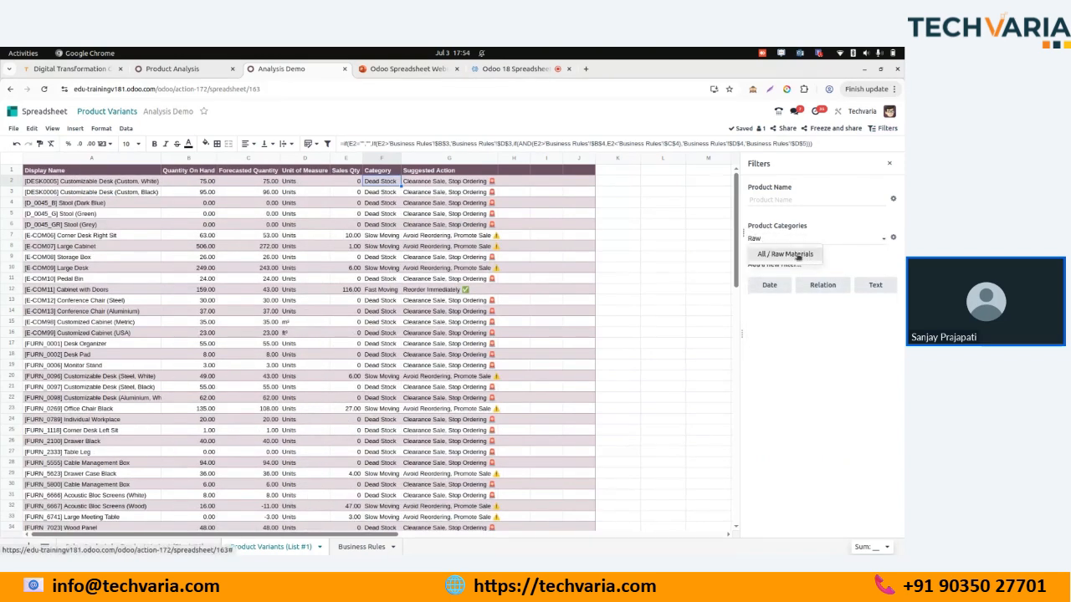
{"action": "left_click", "coordinate": [799, 258]}
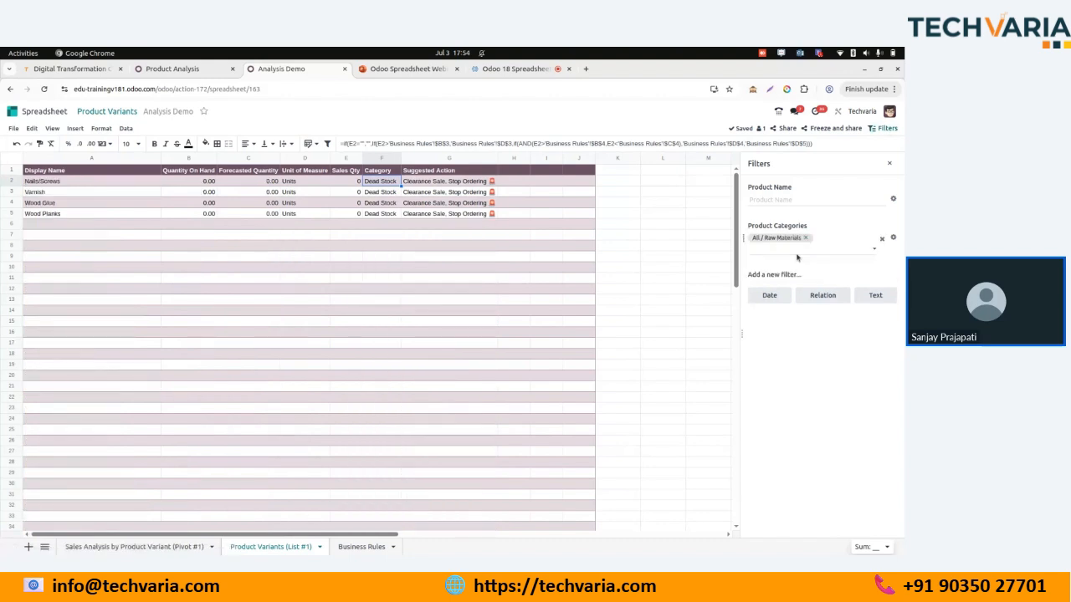
{"action": "key", "text": "BackSpace"}
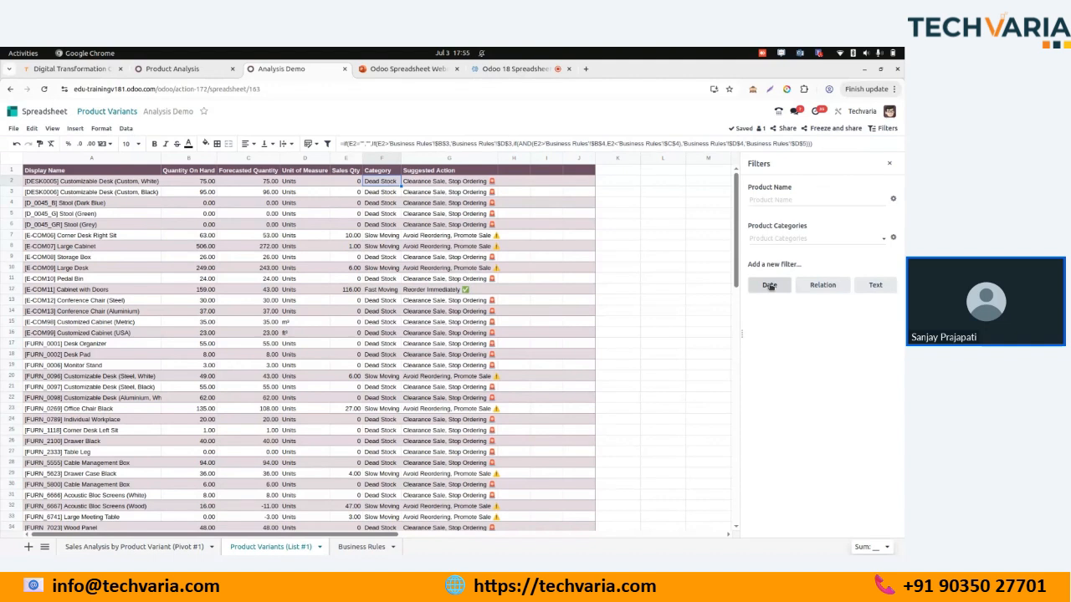
Add a date filter labelled "Duration" with the Relative Period time range and no default value.
{"action": "left_click", "coordinate": [769, 286]}
{"action": "type", "text": "Duration"}
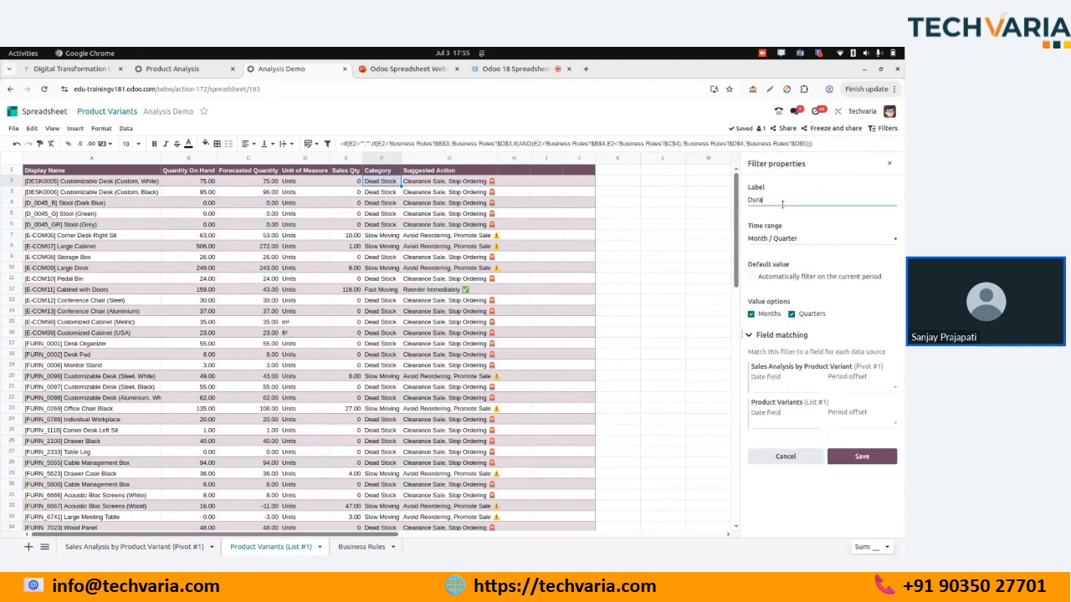
{"action": "left_click", "coordinate": [771, 239]}
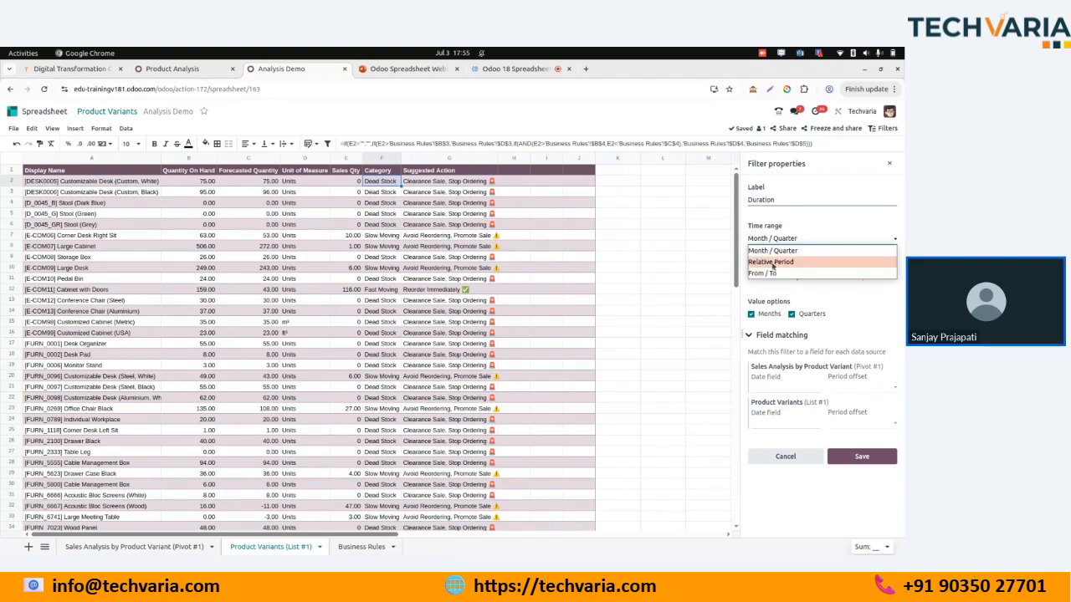
{"action": "left_click", "coordinate": [773, 263]}
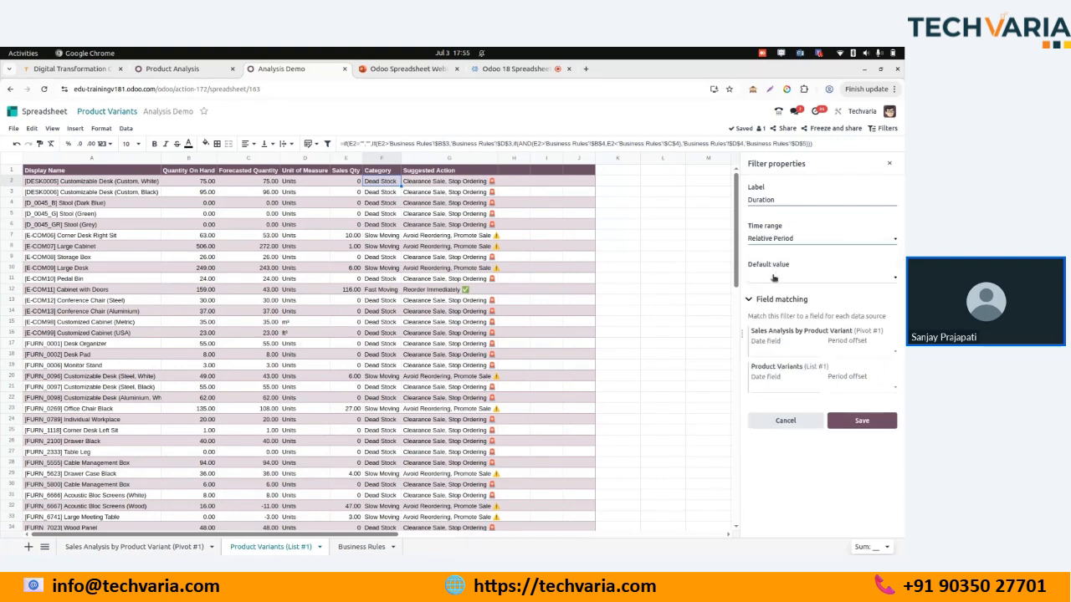
{"action": "left_click", "coordinate": [774, 279]}
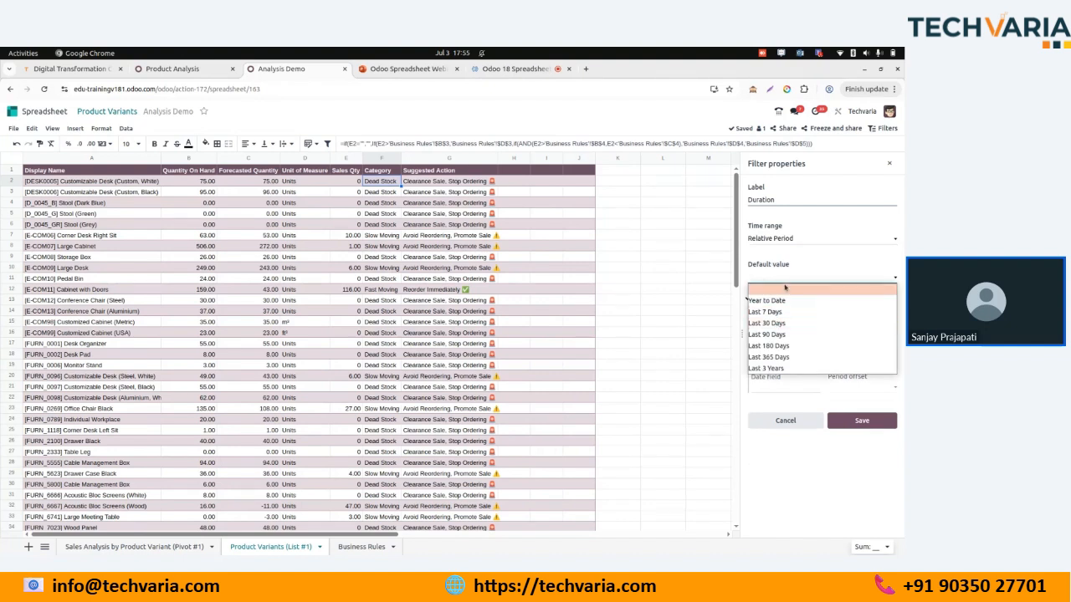
{"action": "left_click", "coordinate": [786, 283]}
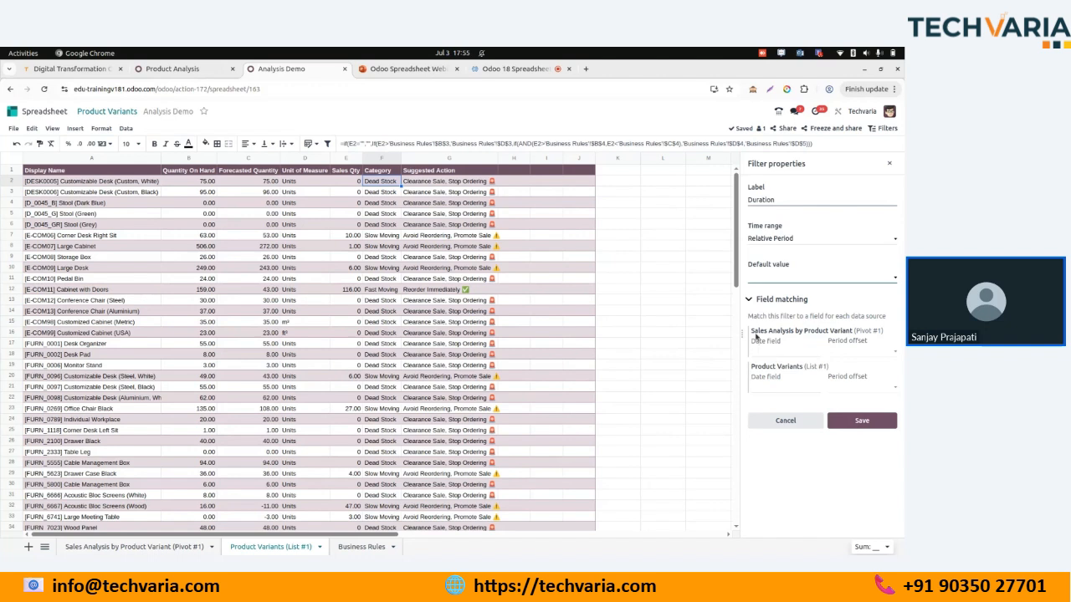
Match the Duration filter to the Sales Analysis pivot's Order Date field without a period offset, and save the filter.
{"action": "left_click", "coordinate": [774, 351]}
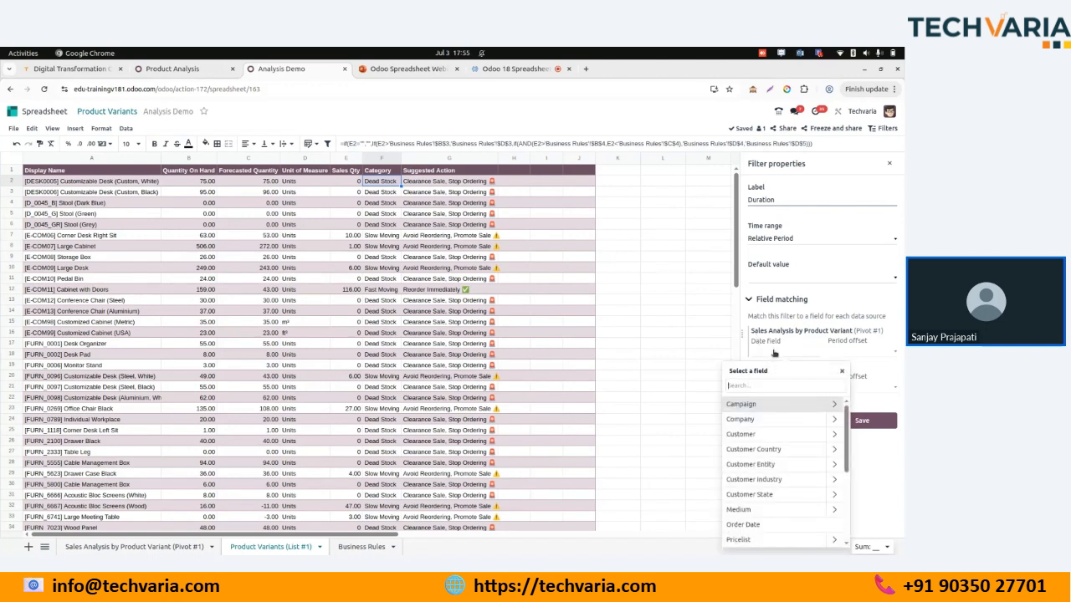
{"action": "type", "text": "Order"}
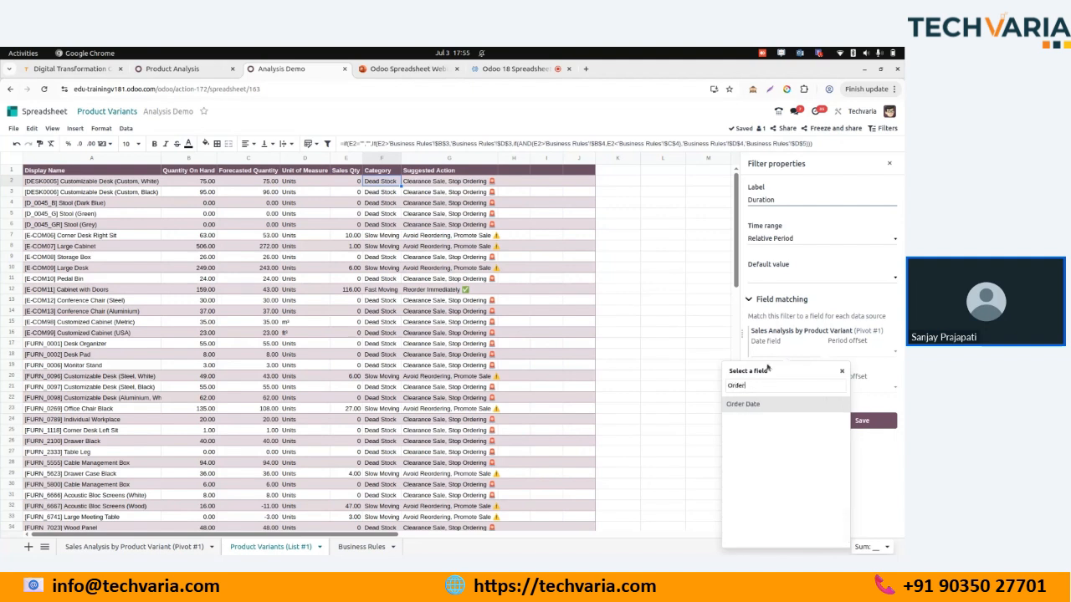
{"action": "left_click", "coordinate": [750, 404]}
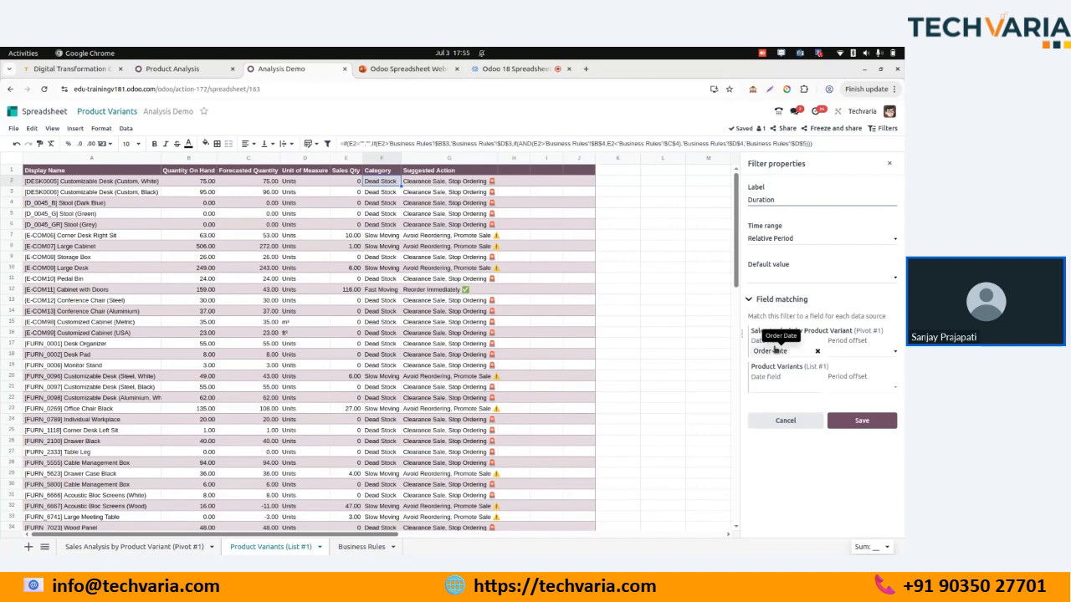
{"action": "left_click", "coordinate": [852, 353]}
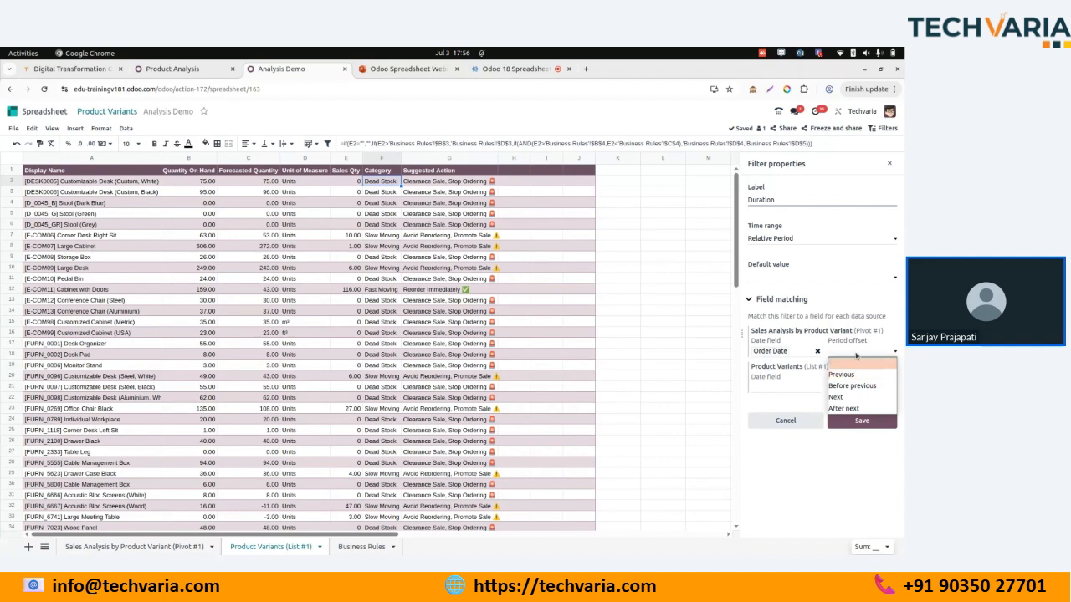
{"action": "left_click", "coordinate": [891, 320]}
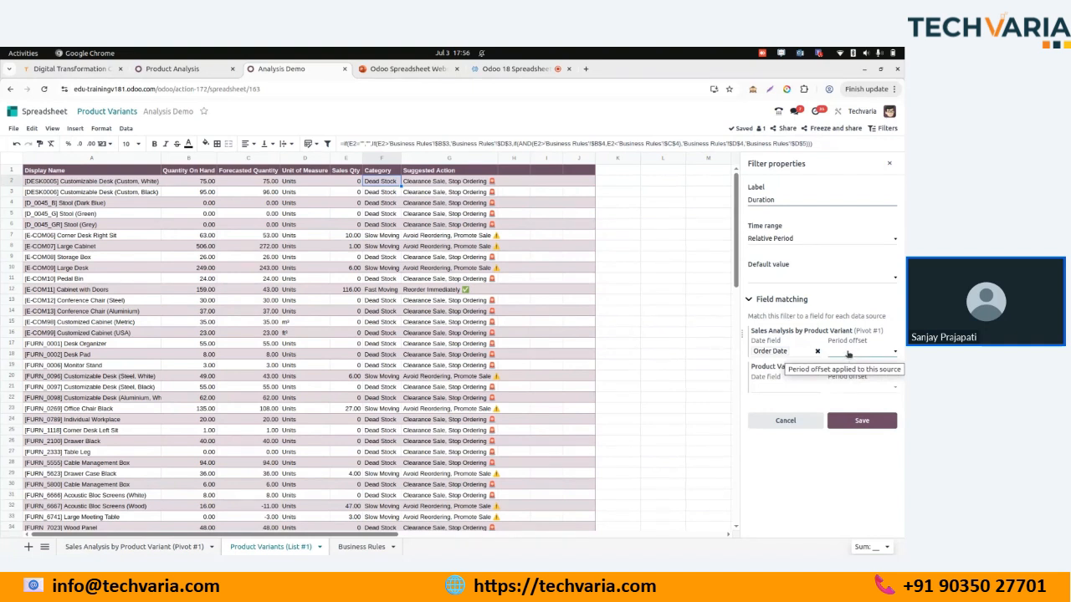
{"action": "left_click", "coordinate": [855, 421]}
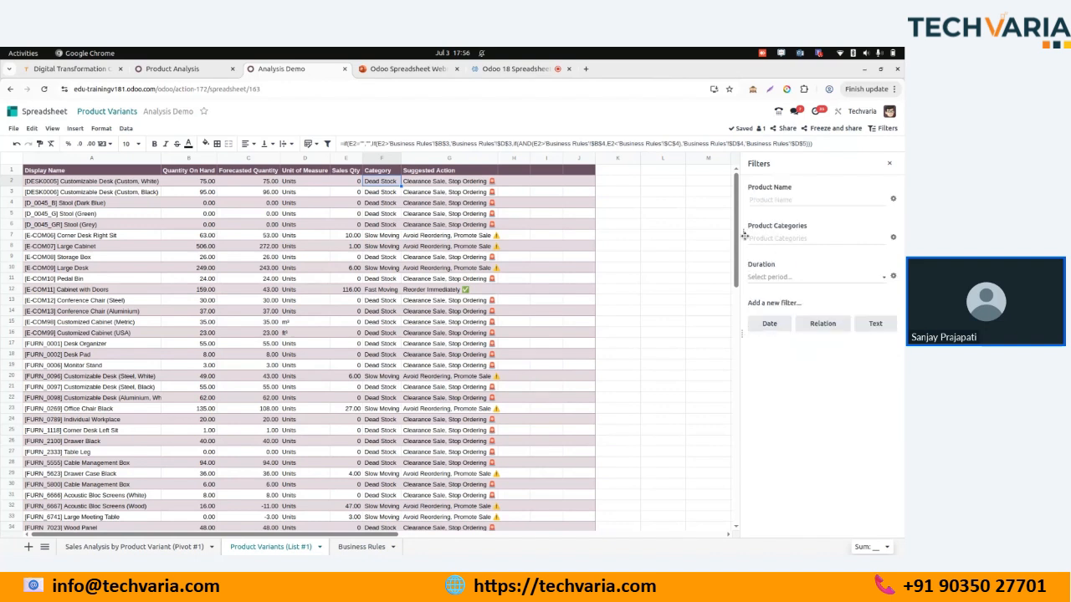
Test the Duration filter with Last 7 Days and Last 90 Days, and clear it.
{"action": "mouse_move", "coordinate": [742, 276]}
{"action": "left_mouse_down"}
{"action": "mouse_move", "coordinate": [742, 237]}
{"action": "mouse_move", "coordinate": [742, 275]}
{"action": "left_mouse_up"}
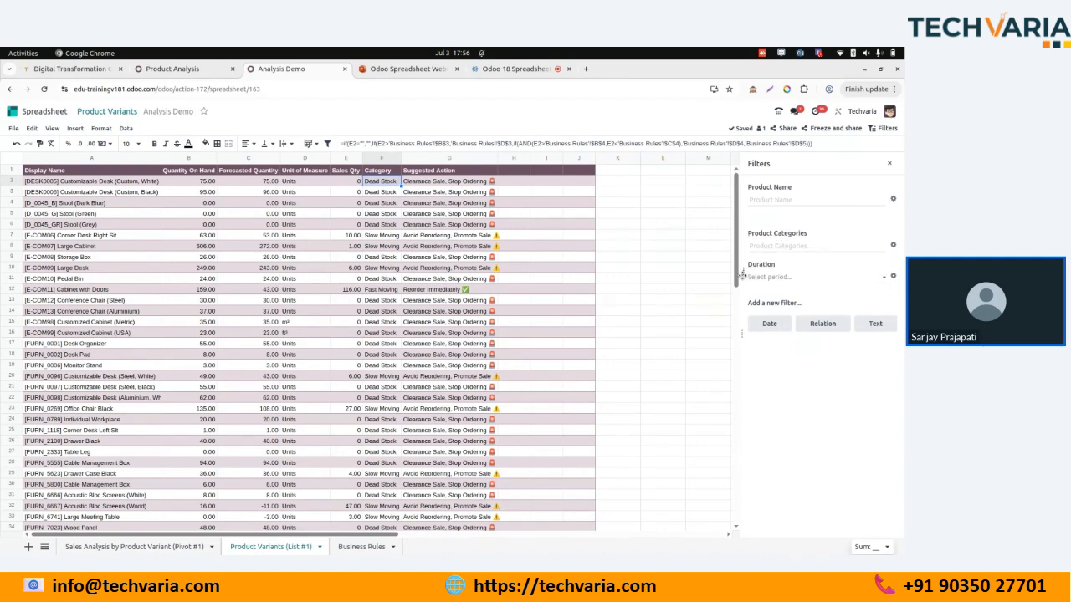
{"action": "left_click", "coordinate": [768, 237]}
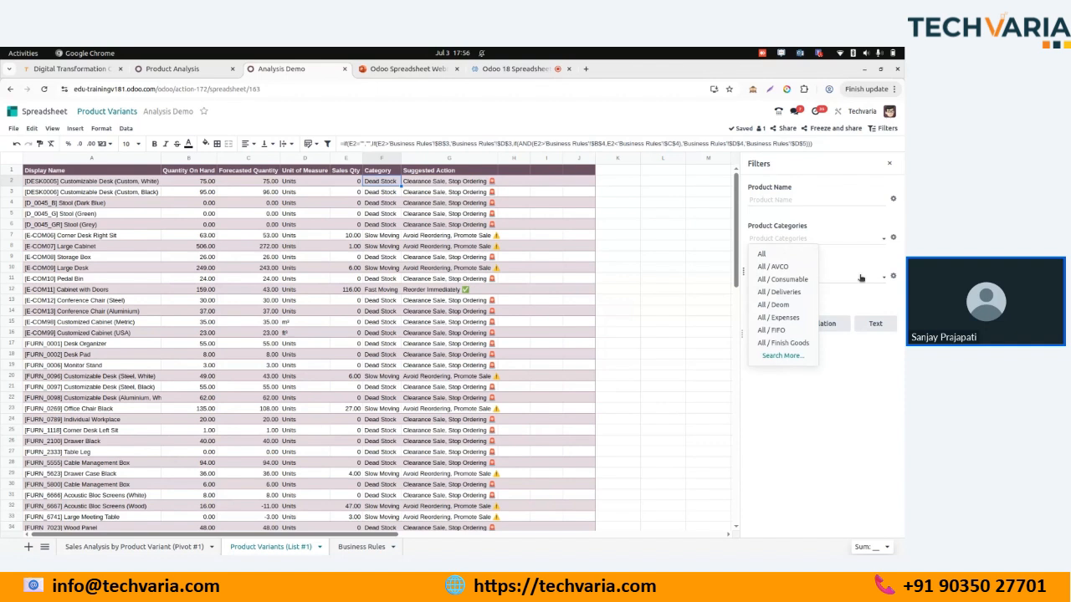
{"action": "left_click", "coordinate": [860, 278]}
{"action": "left_click", "coordinate": [786, 314]}
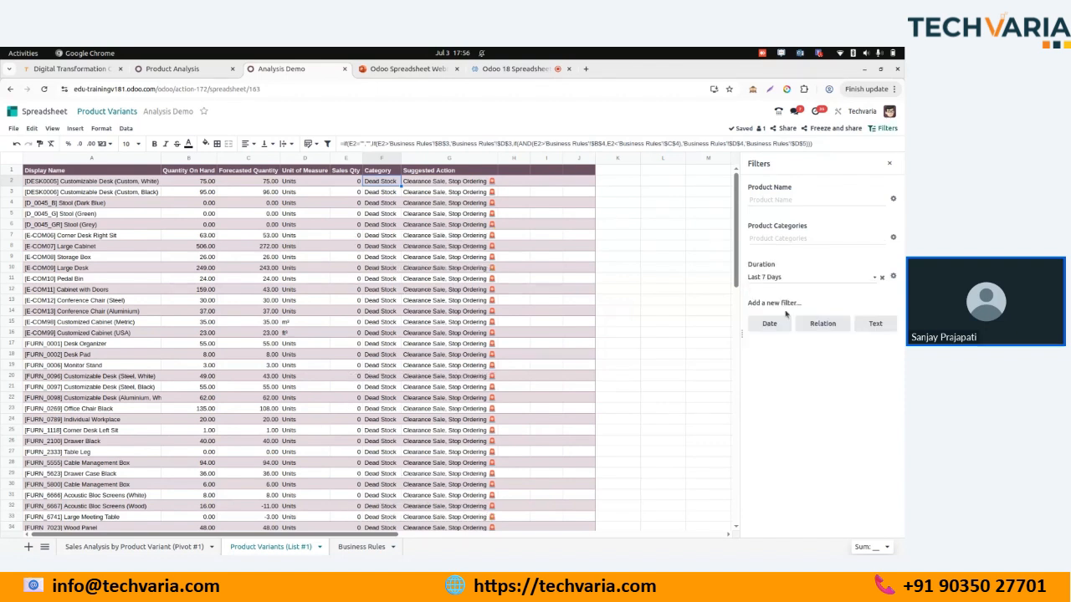
{"action": "left_click", "coordinate": [832, 279]}
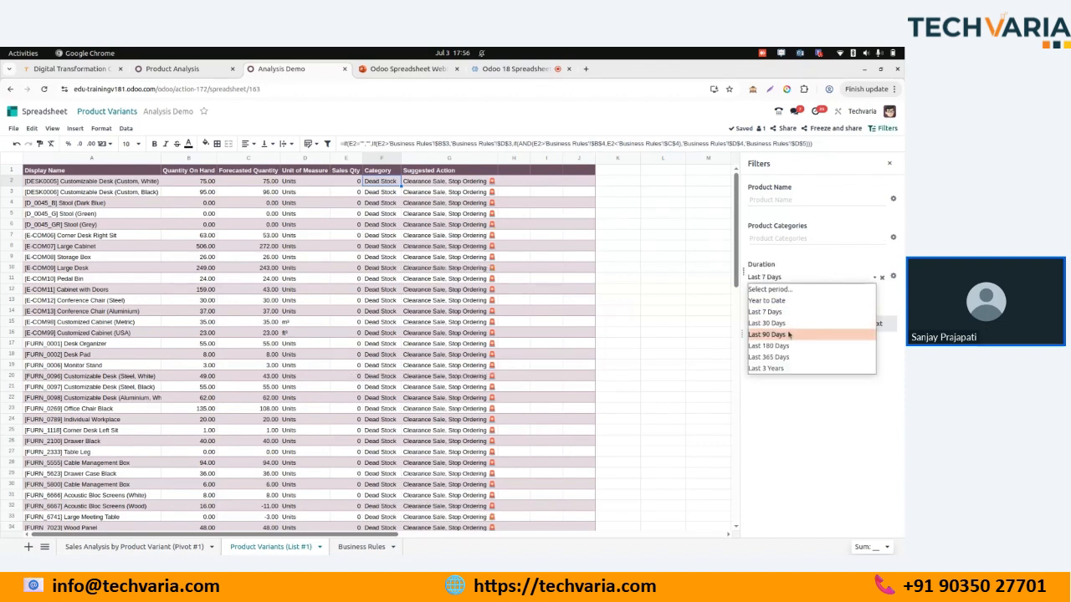
{"action": "left_click", "coordinate": [788, 335]}
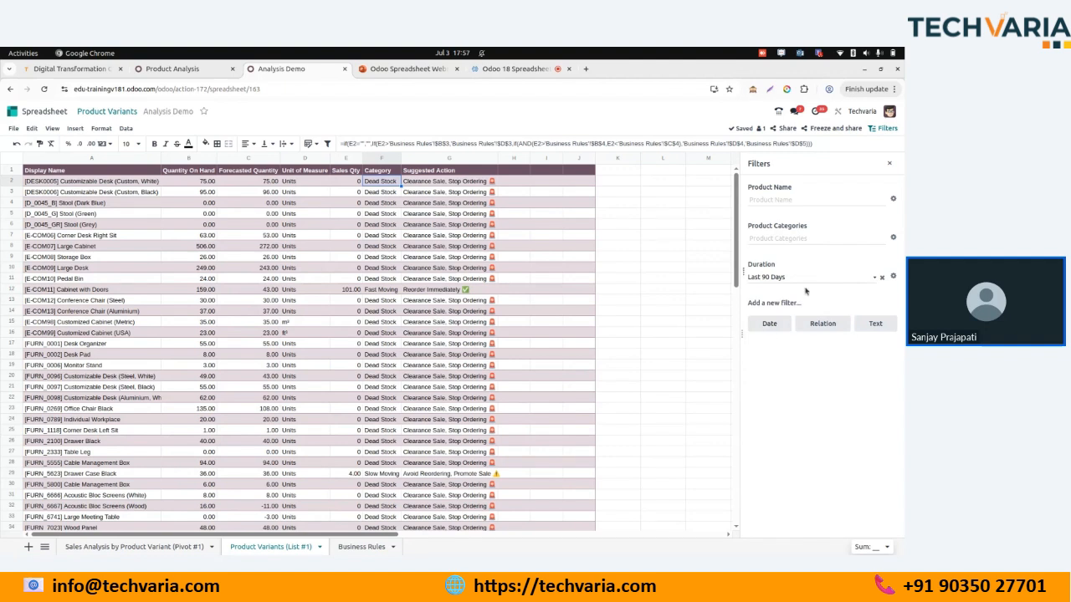
{"action": "left_click", "coordinate": [882, 277]}
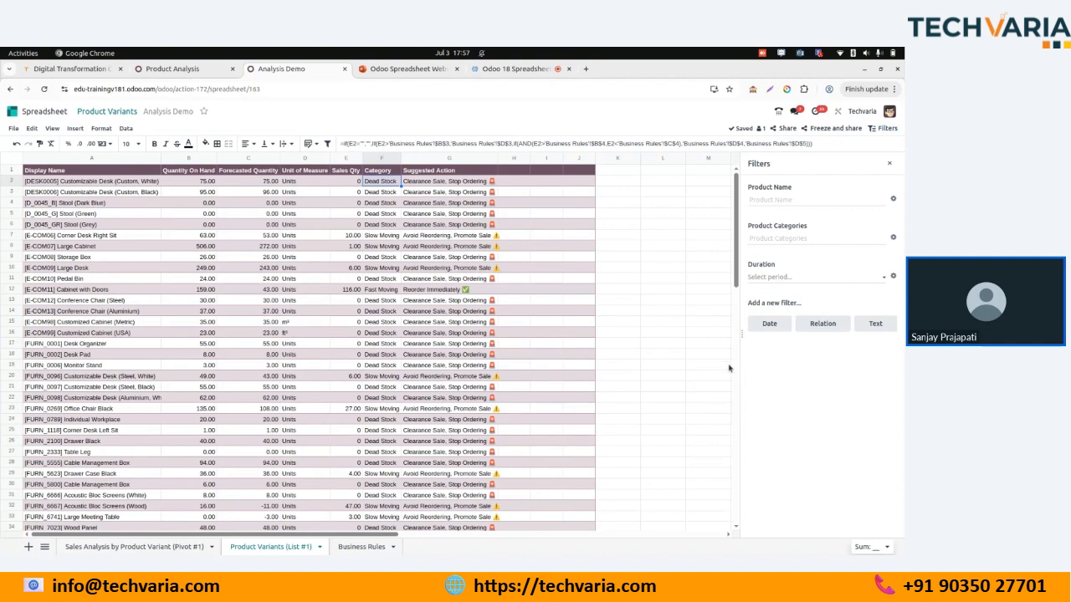
Check the Sales Analysis pivot sheet, move the Product Variants (List #1) sheet in front of it, and close the filters.
{"action": "left_click", "coordinate": [134, 547]}
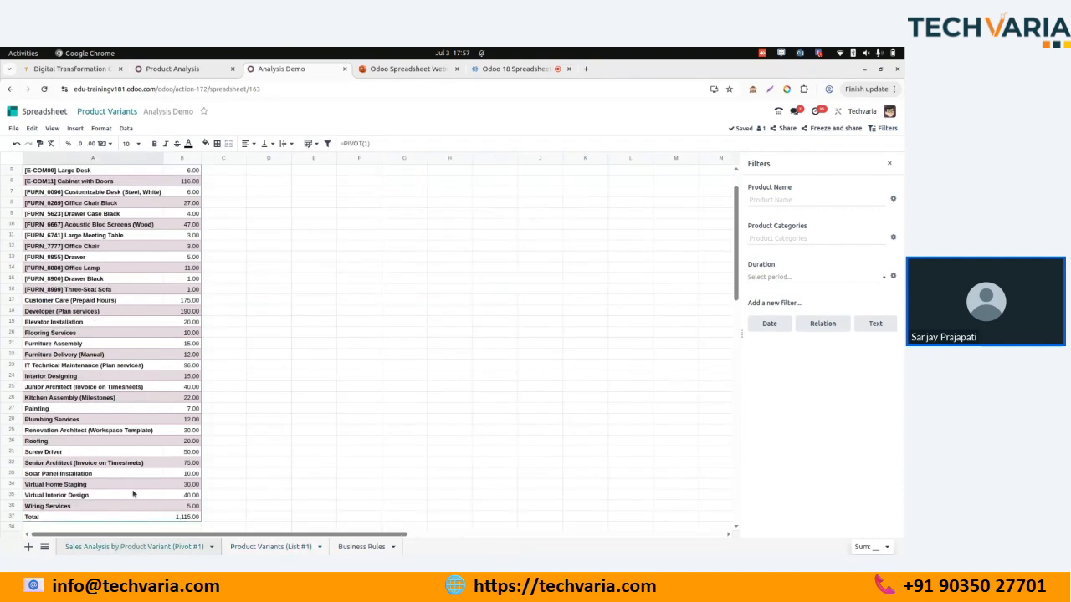
{"action": "scroll", "coordinate": [106, 353], "scroll_direction": "up", "scroll_amount": 2}
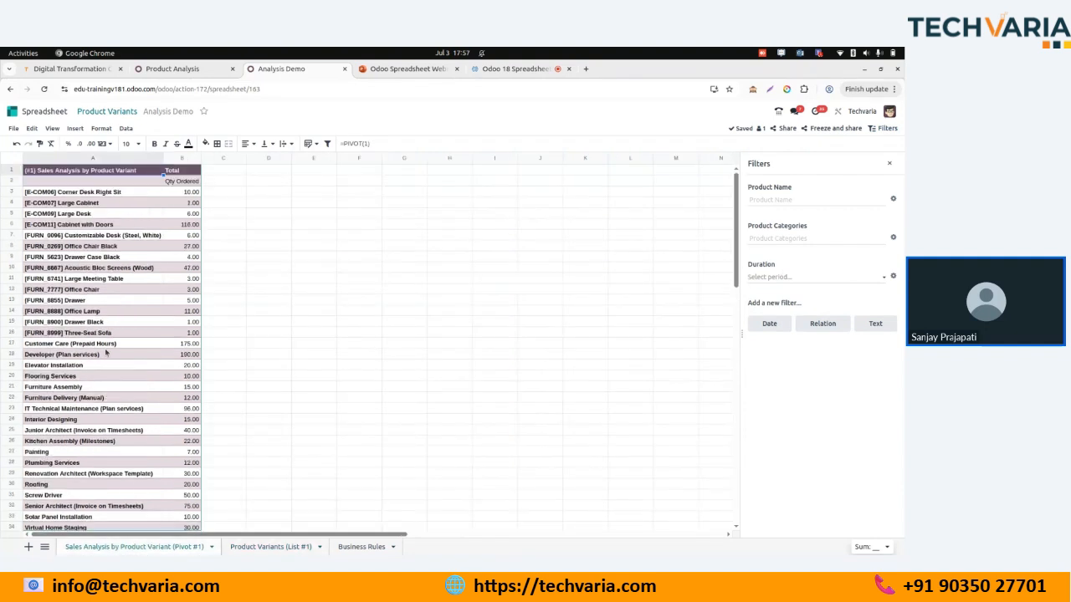
{"action": "left_click", "coordinate": [251, 547]}
{"action": "left_click", "coordinate": [343, 183]}
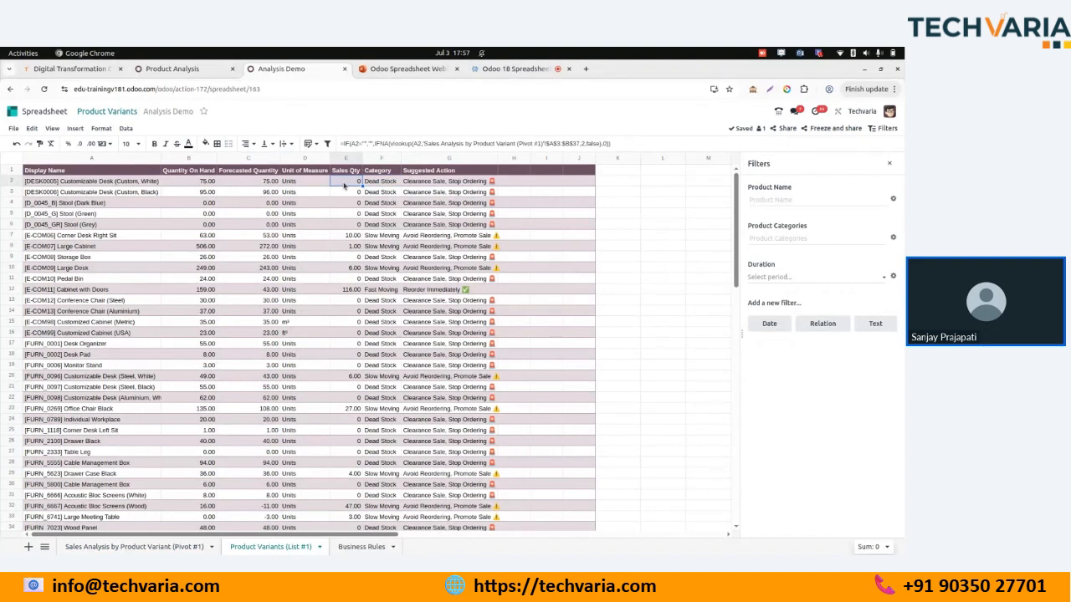
{"action": "left_click_drag", "start_coordinate": [280, 549], "coordinate": [126, 553]}
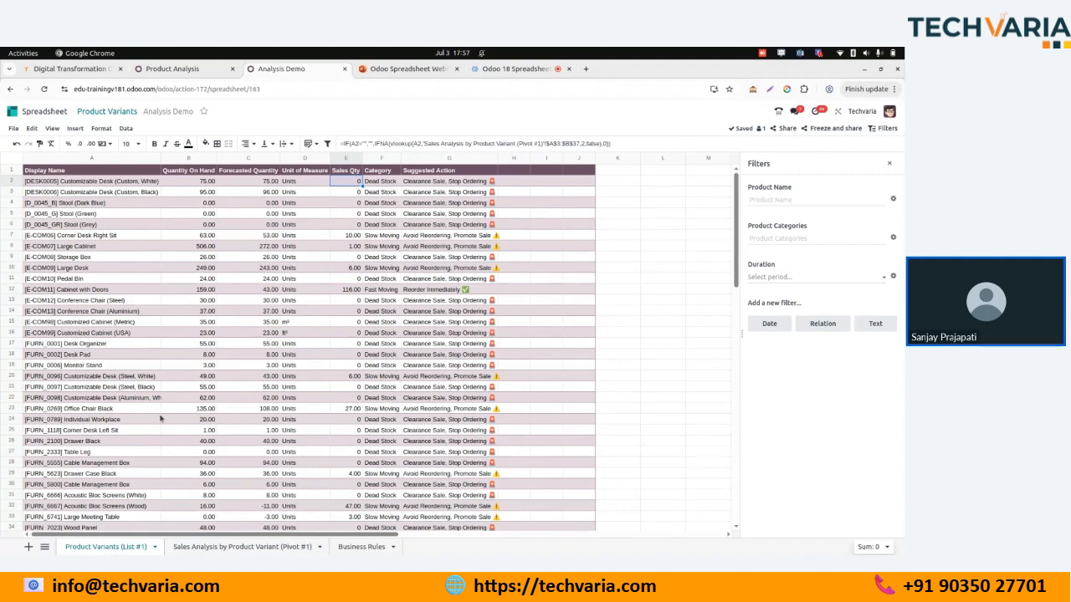
{"action": "left_click", "coordinate": [889, 163]}
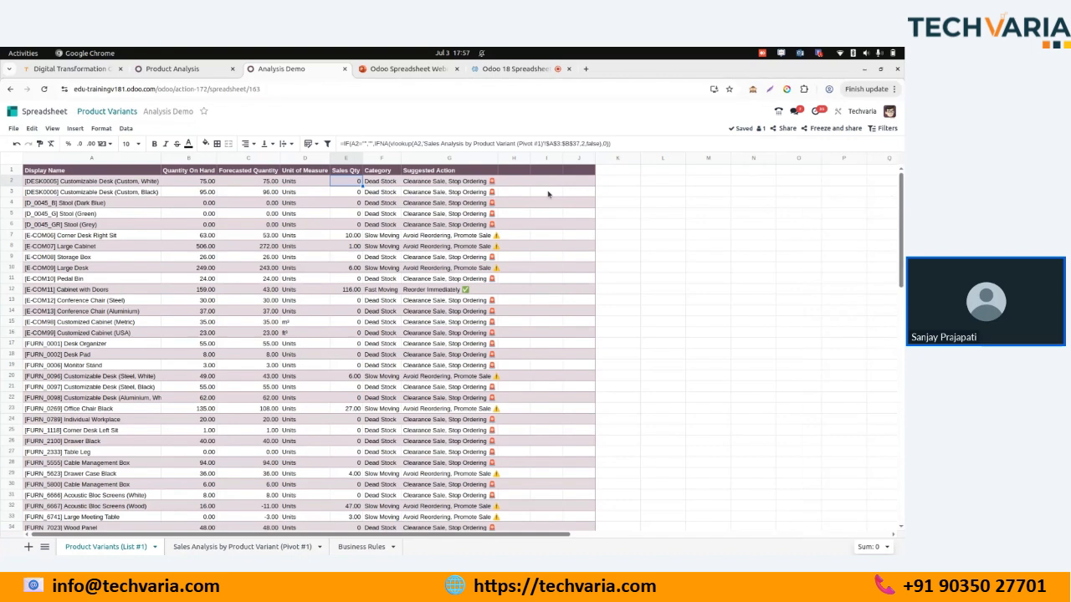
Switch to the Dashboards app and add the Analysis Demo spreadsheet to the Sales section in the dashboard configuration.
{"action": "left_click", "coordinate": [51, 113]}
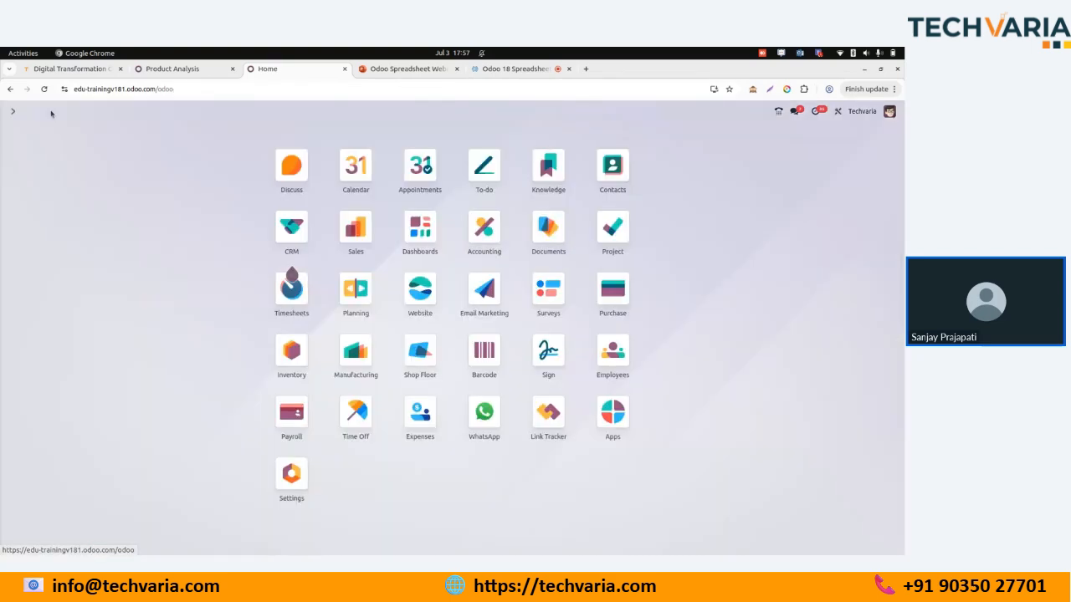
{"action": "type", "text": "da"}
{"action": "key", "text": "Return"}
{"action": "left_click", "coordinate": [131, 113]}
{"action": "left_click", "coordinate": [138, 128]}
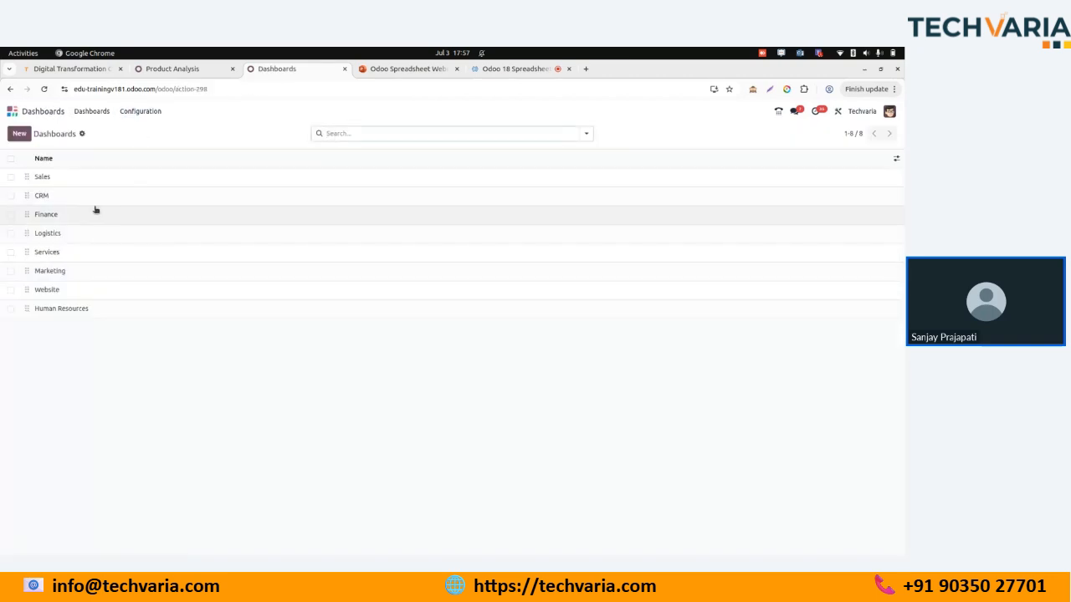
{"action": "left_click", "coordinate": [81, 179]}
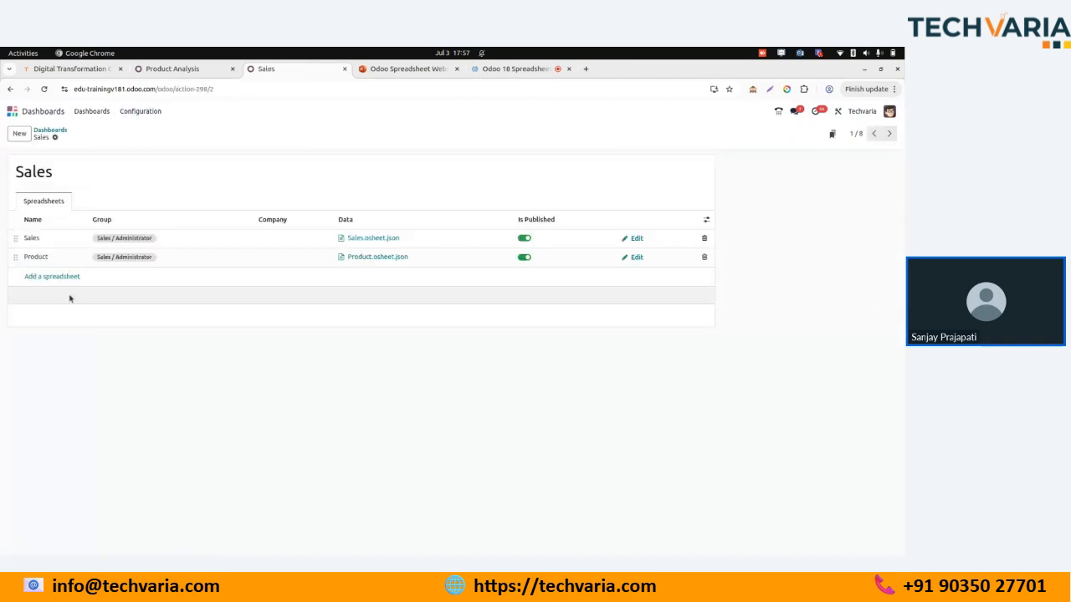
{"action": "left_click", "coordinate": [53, 277]}
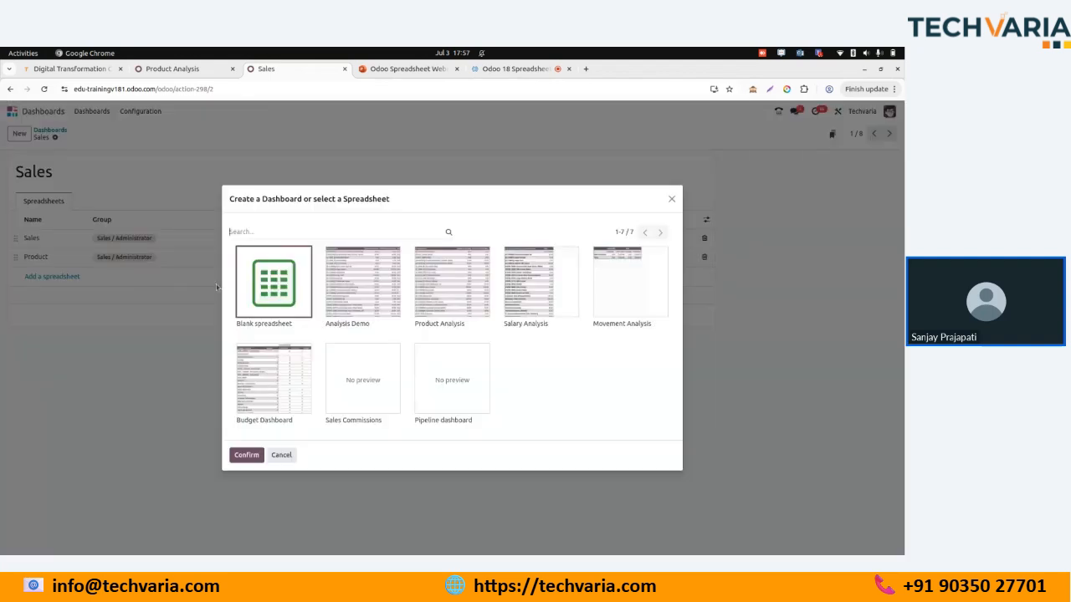
{"action": "left_click", "coordinate": [364, 291]}
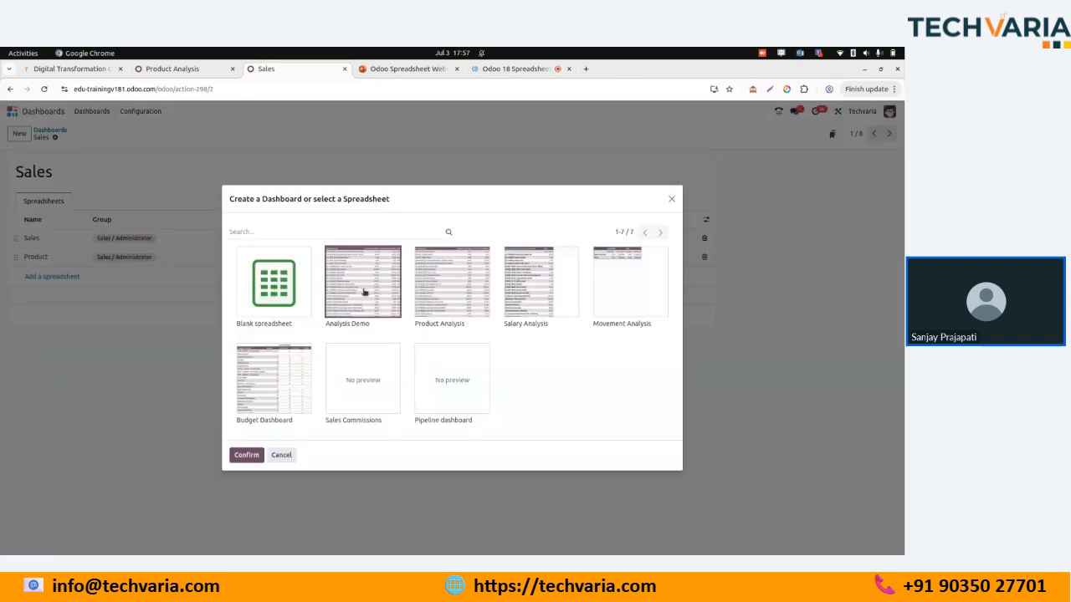
{"action": "left_click", "coordinate": [248, 457]}
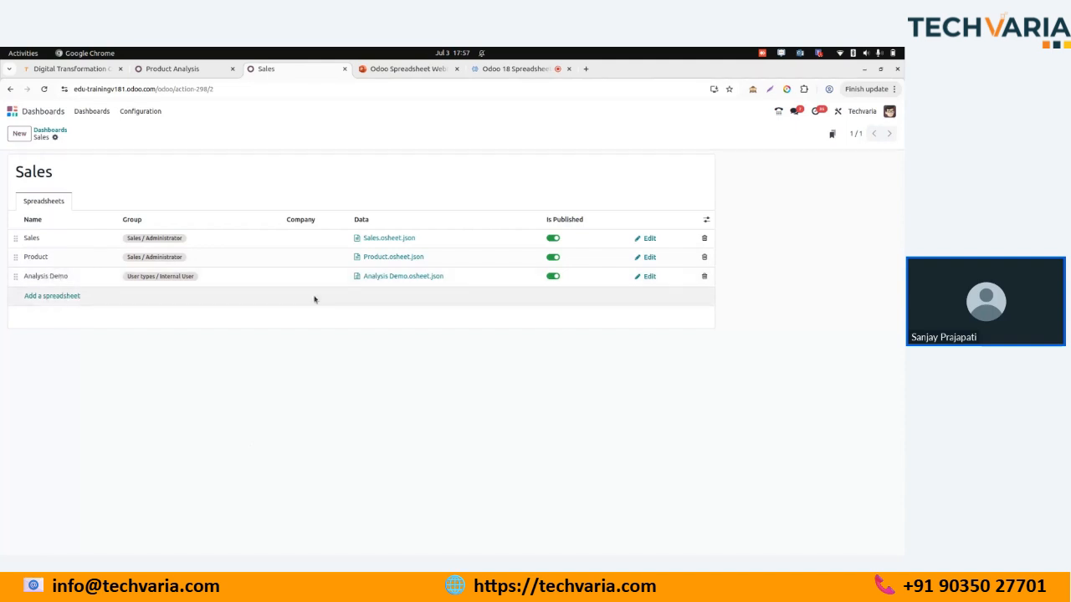
Return to the dashboards overview and open the Analysis Demo dashboard under Sales.
{"action": "left_click", "coordinate": [52, 131]}
{"action": "left_click", "coordinate": [87, 111]}
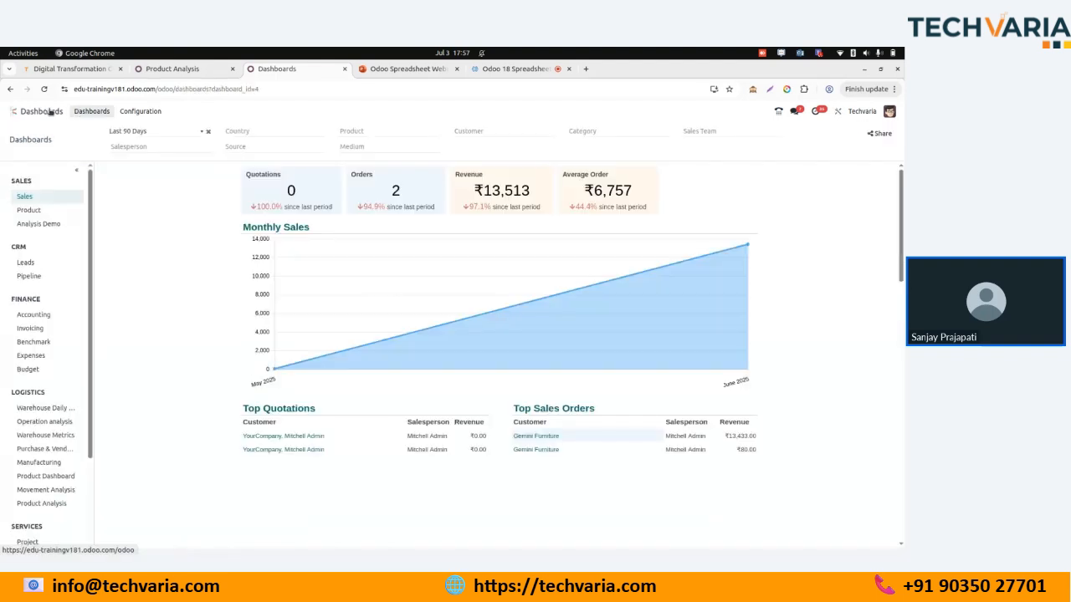
{"action": "left_click", "coordinate": [32, 223]}
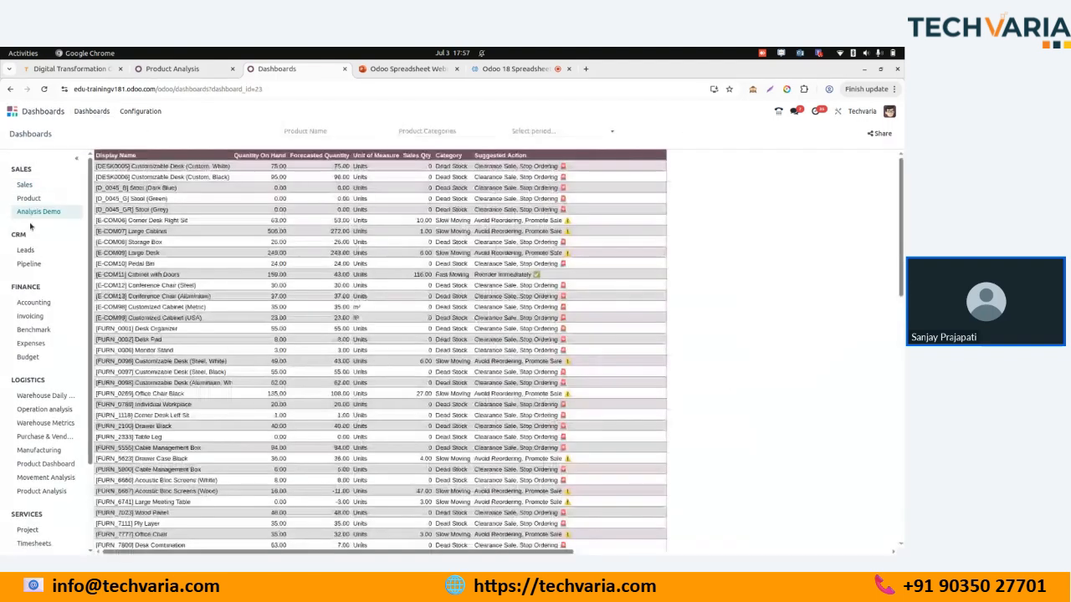
Test the dashboard's Product Name filter with [E-COM06] Corner Desk Right Sit, clear it, and filter by category All / Consumable.
{"action": "left_click", "coordinate": [332, 131]}
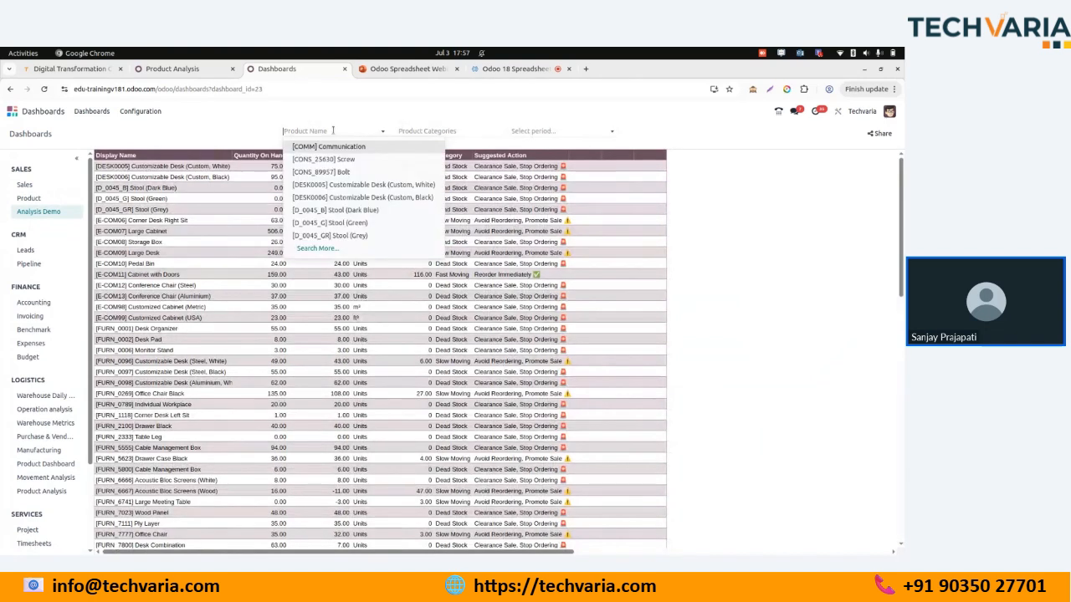
{"action": "type", "text": "Desk"}
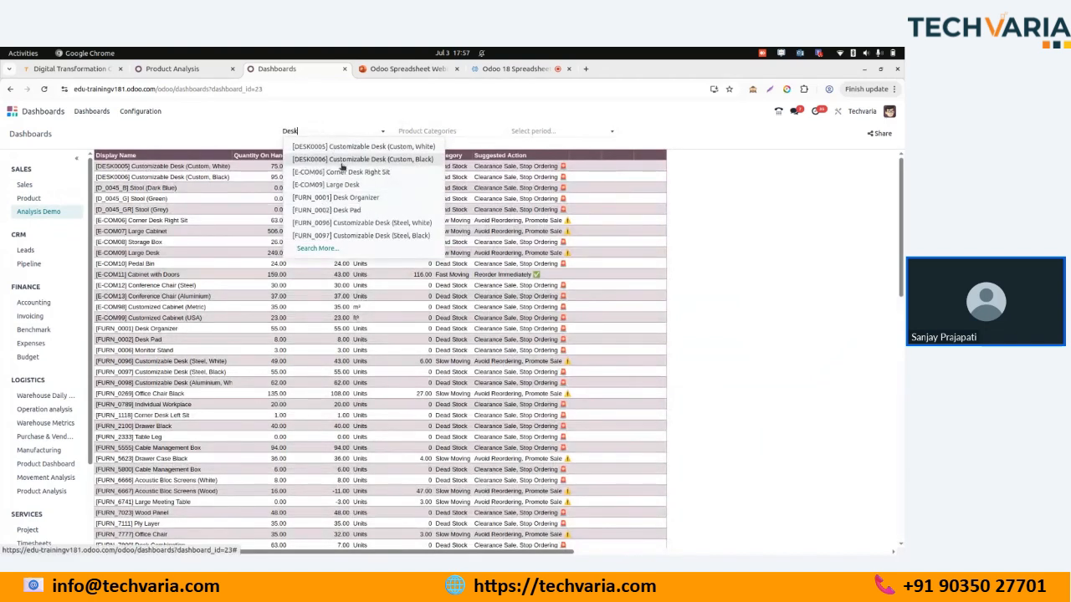
{"action": "left_click", "coordinate": [335, 173]}
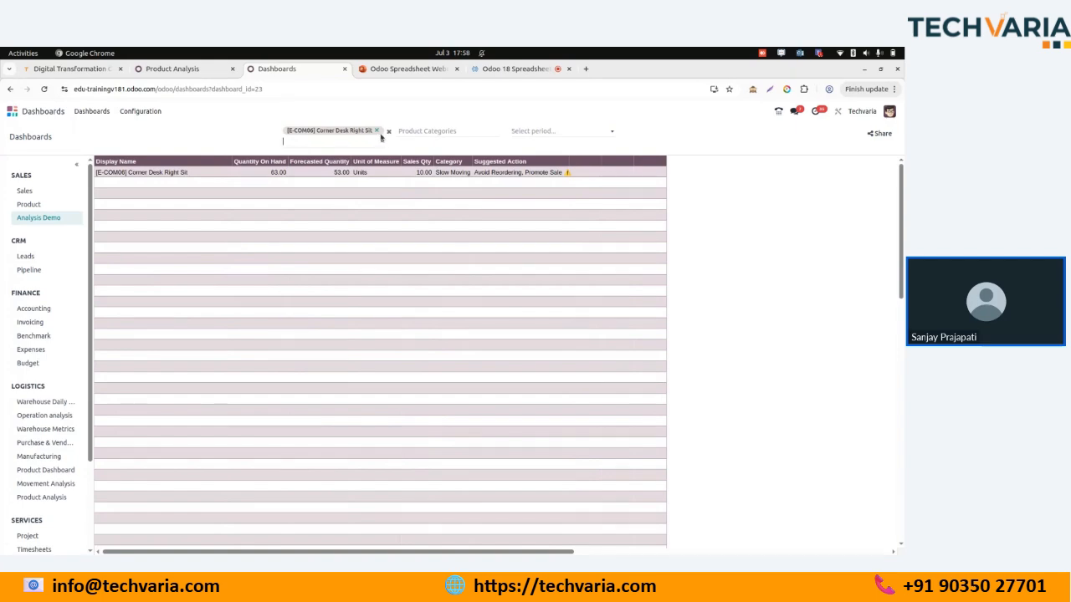
{"action": "left_click", "coordinate": [378, 132]}
{"action": "left_click", "coordinate": [426, 131]}
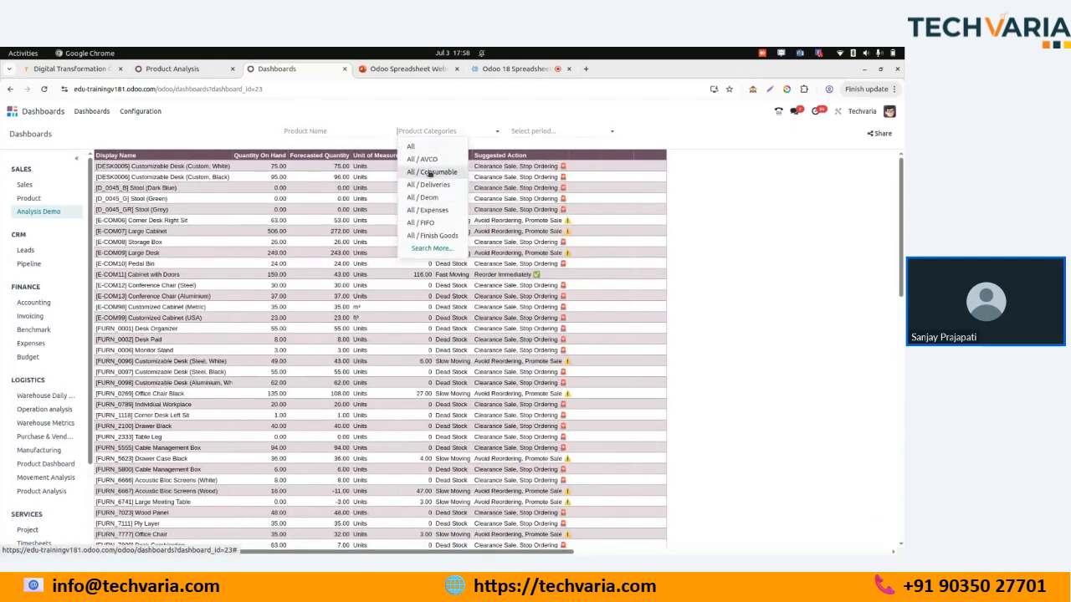
{"action": "left_click", "coordinate": [430, 172]}
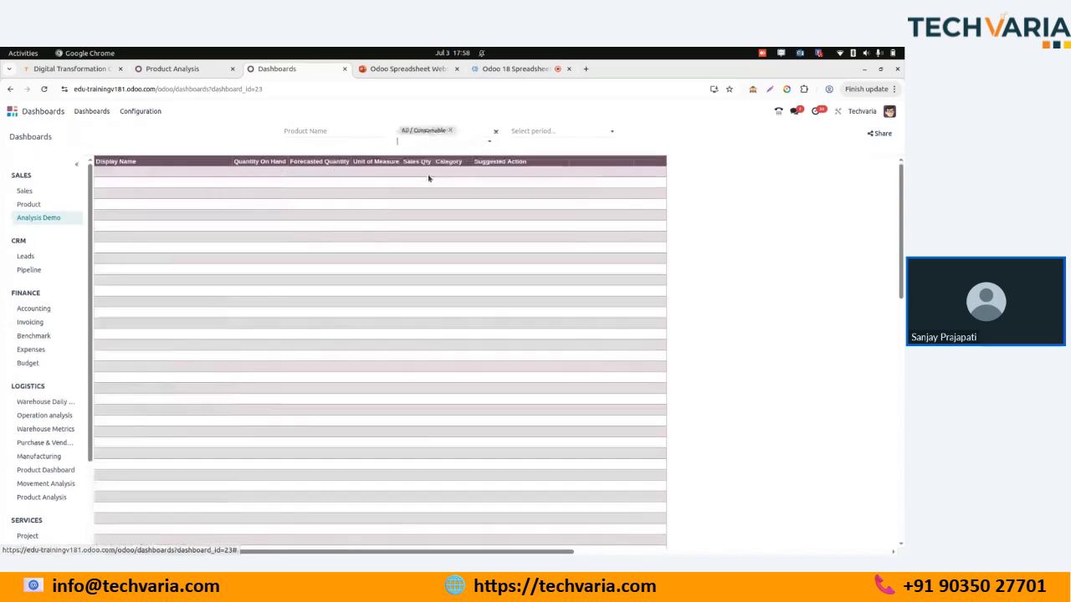
Replace the dashboard's category filter with All / Saleable / Outdoor furniture to test it, and clear the filter.
{"action": "left_click", "coordinate": [448, 131]}
{"action": "left_click", "coordinate": [445, 131]}
{"action": "type", "text": "Fur"}
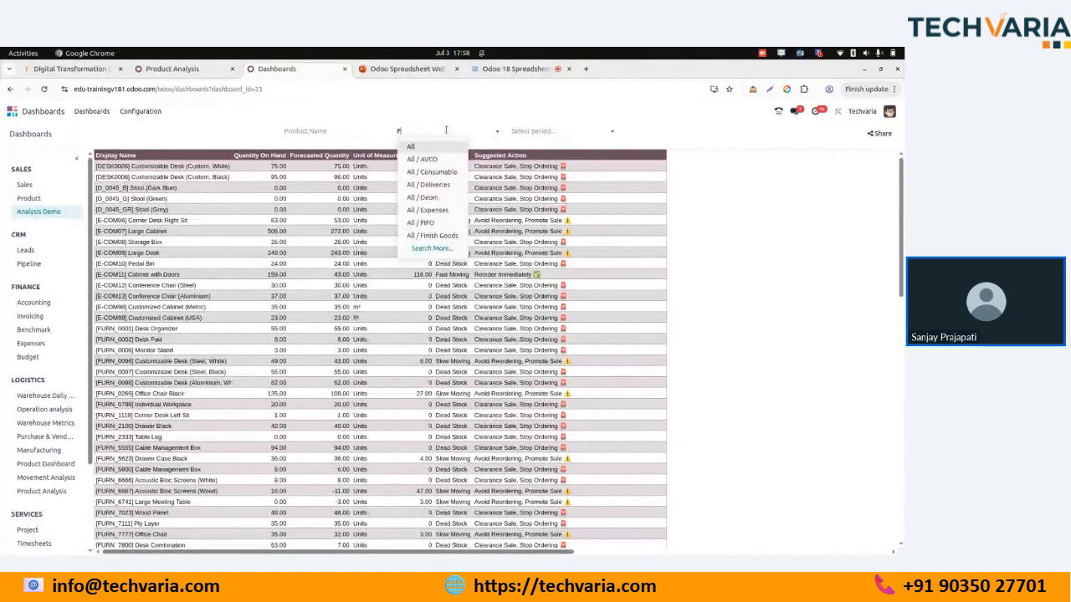
{"action": "left_click", "coordinate": [452, 157]}
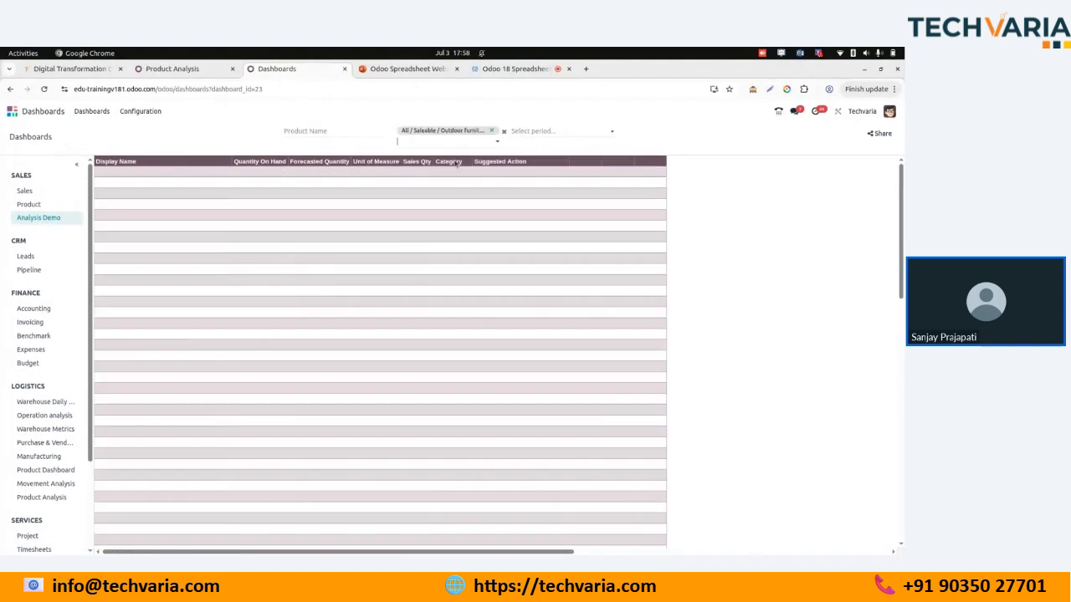
{"action": "left_click", "coordinate": [491, 131]}
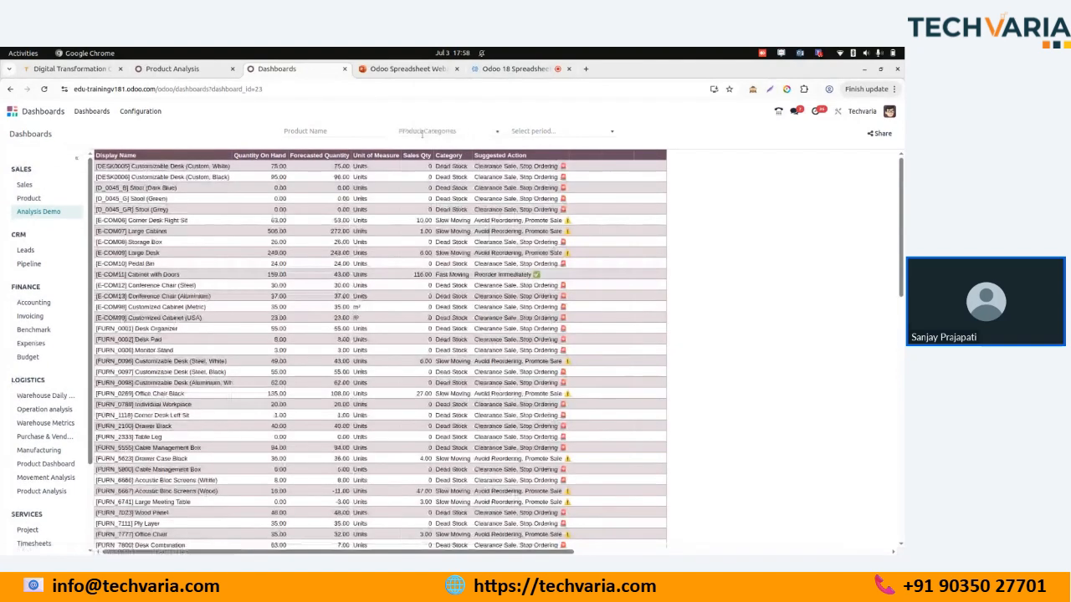
Switch to the Sales app and create a new quotation for the customer Gemini Furniture.
{"action": "left_click", "coordinate": [12, 110]}
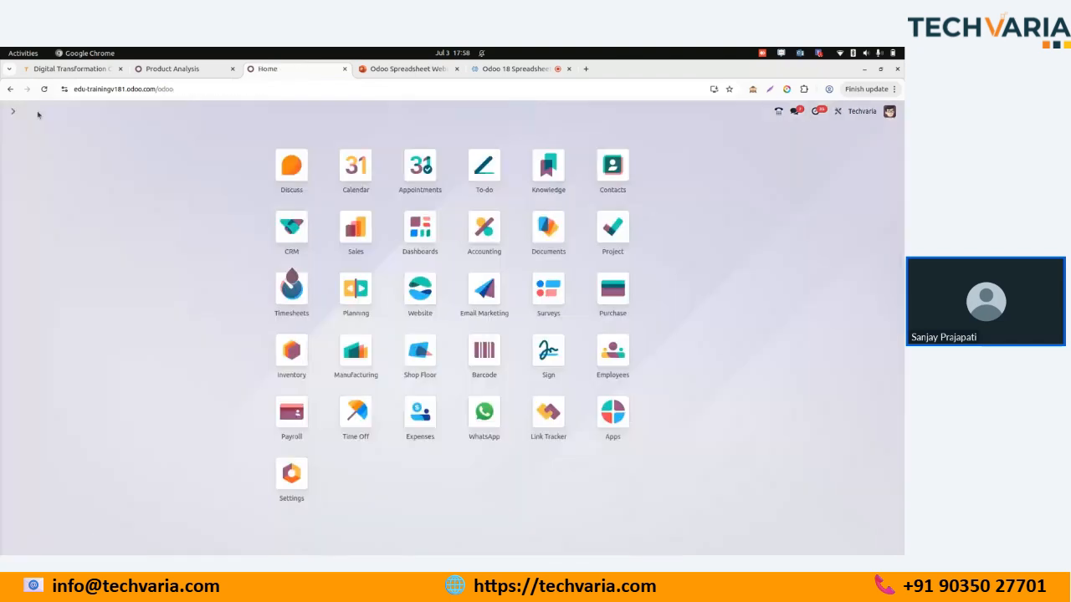
{"action": "type", "text": "sales"}
{"action": "key", "text": "Return"}
{"action": "left_click", "coordinate": [18, 134]}
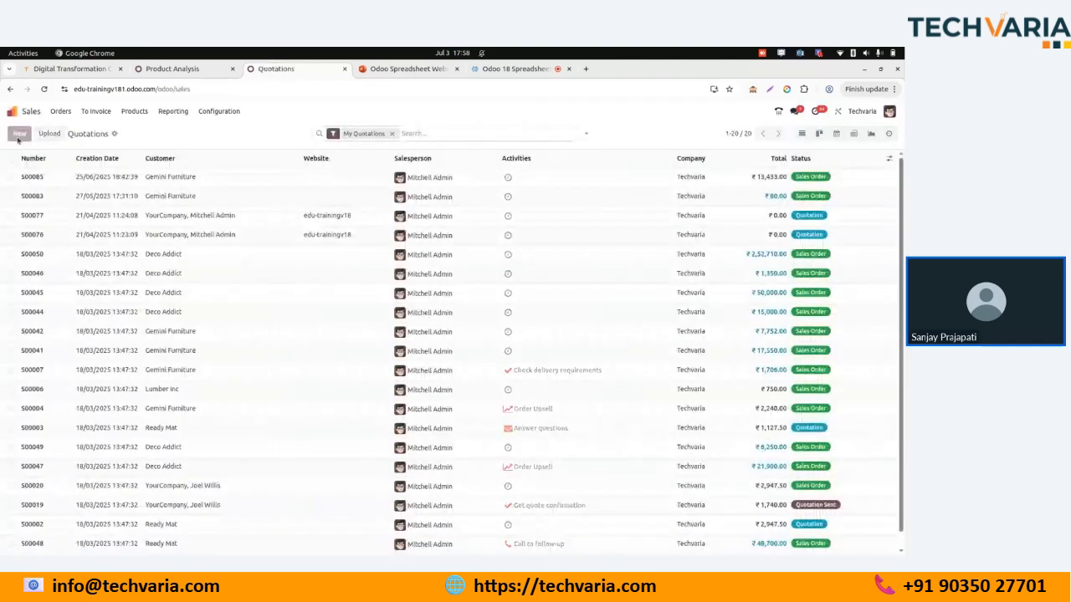
{"action": "left_click", "coordinate": [86, 210]}
{"action": "left_click", "coordinate": [126, 228]}
Add the Customizable Desk to the quotation's order lines, configured with Custom legs in white.
{"action": "left_click", "coordinate": [44, 415]}
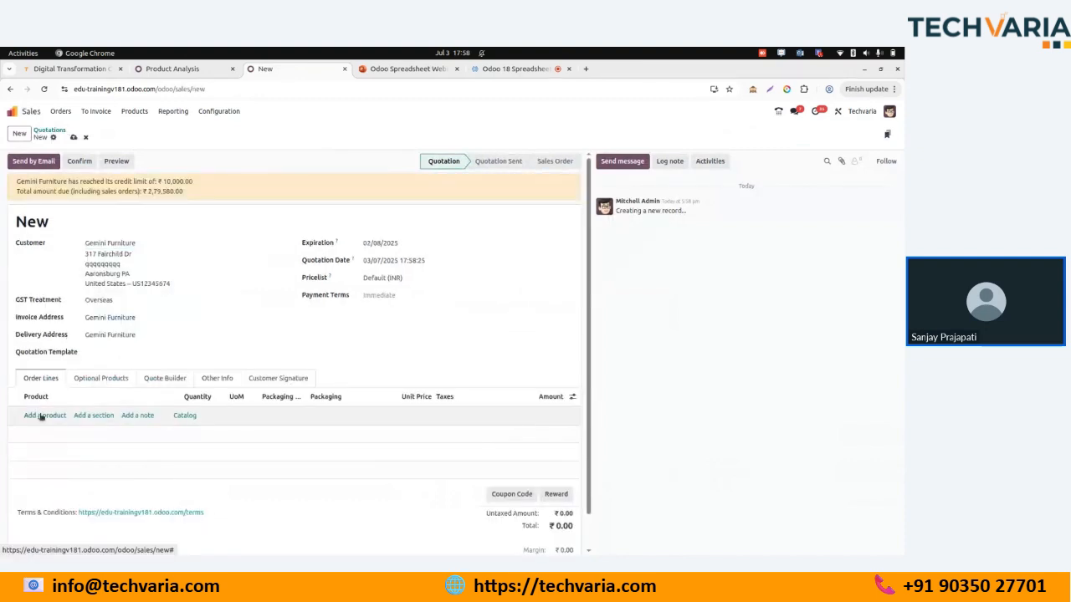
{"action": "type", "text": "Customi"}
{"action": "key", "text": "BackSpace"}
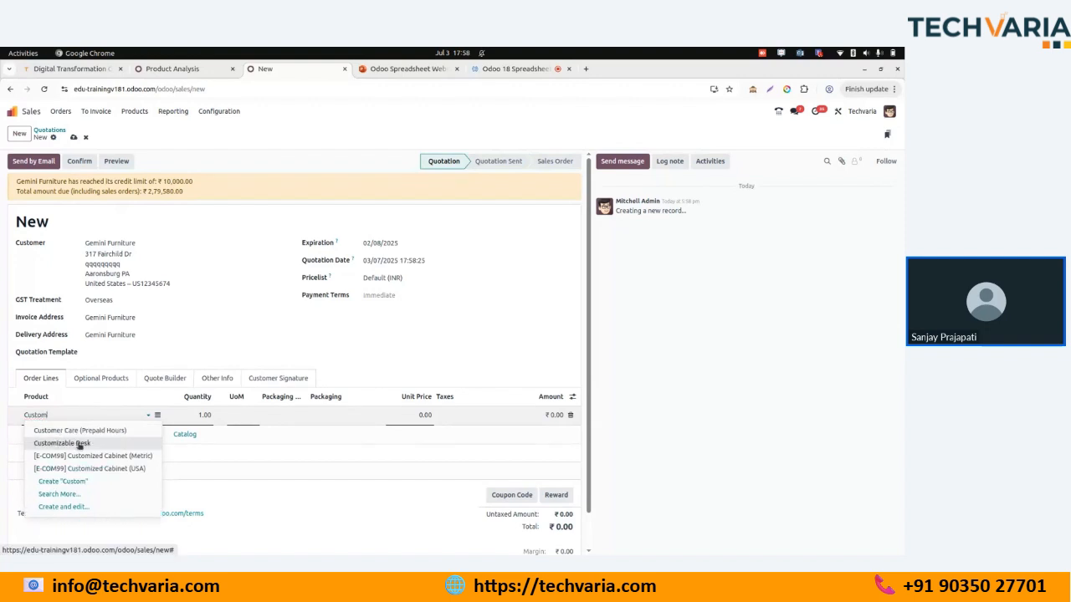
{"action": "key", "text": "ctrl+a"}
{"action": "type", "text": "Desk"}
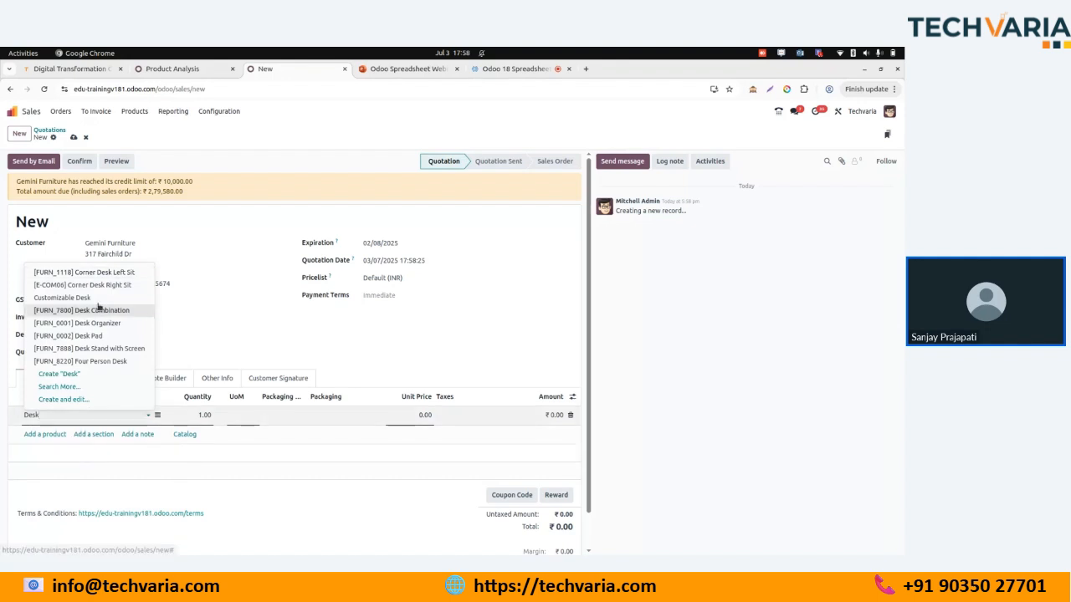
{"action": "key", "text": "ctrl+a"}
{"action": "type", "text": "Cu"}
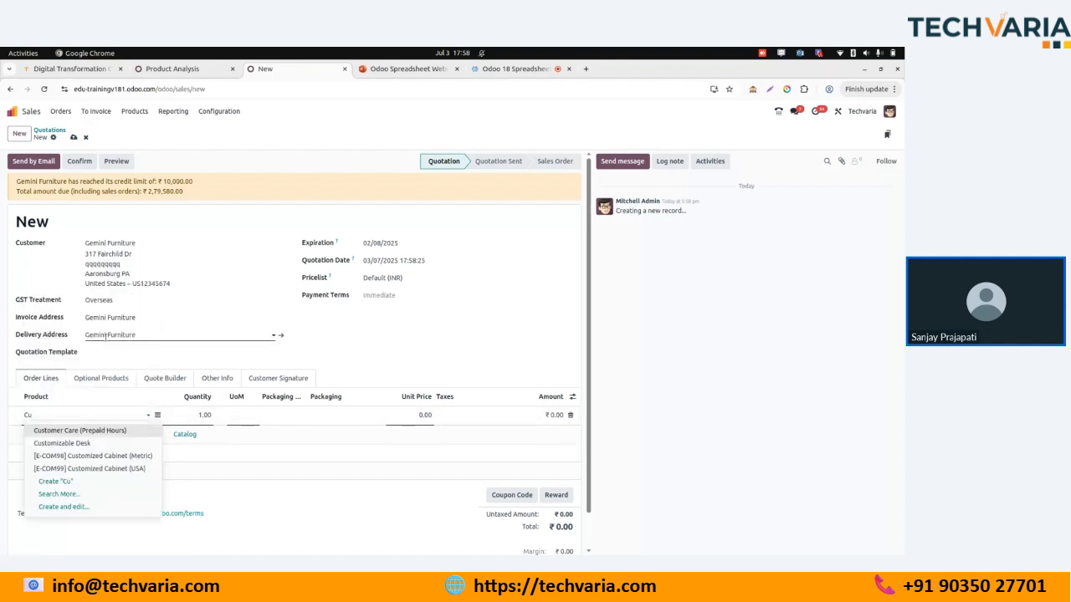
{"action": "left_click", "coordinate": [67, 443]}
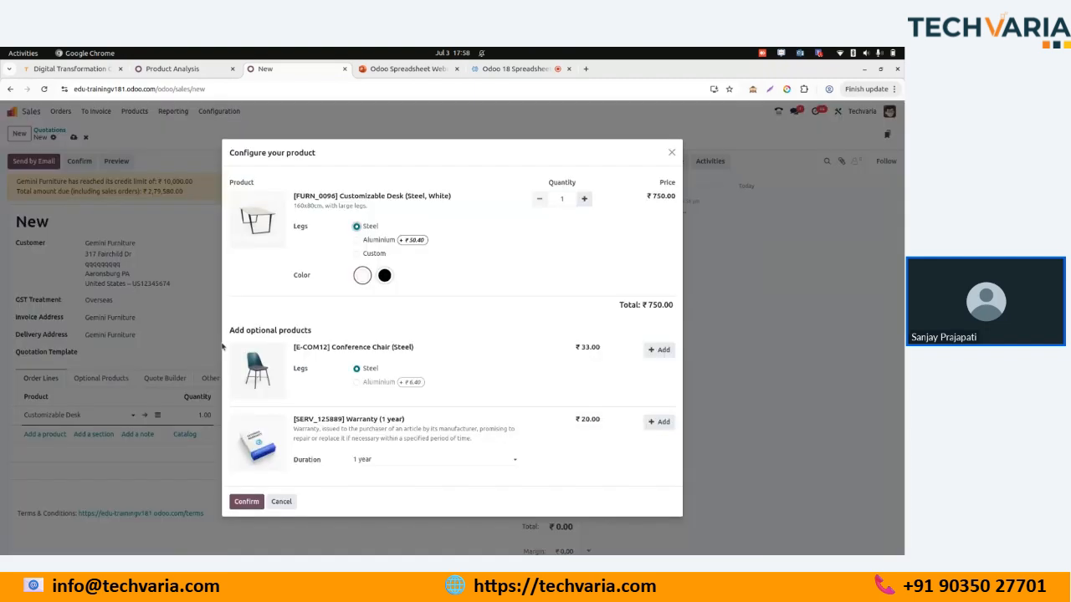
{"action": "left_click", "coordinate": [357, 255]}
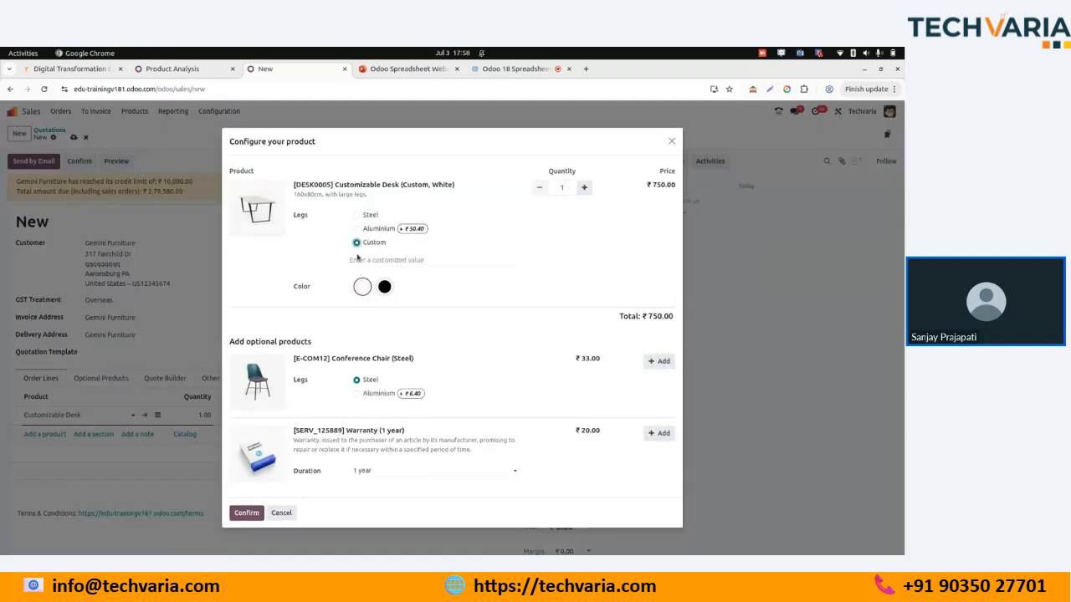
{"action": "left_click", "coordinate": [245, 514]}
Set the desk line's quantity to 10 and confirm the quotation.
{"action": "left_click", "coordinate": [196, 417]}
{"action": "type", "text": "10"}
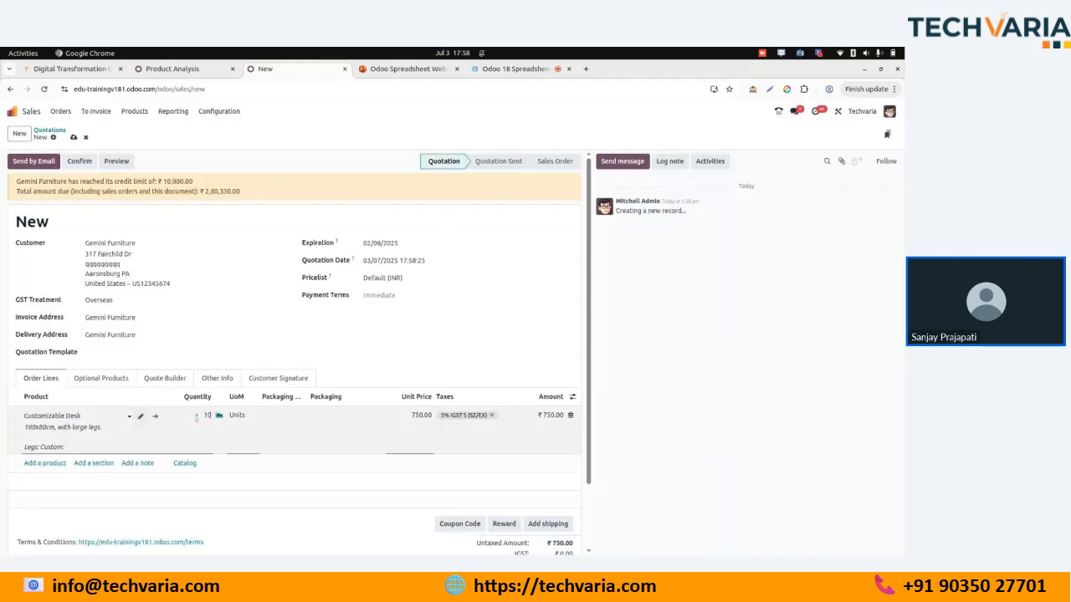
{"action": "left_click", "coordinate": [80, 161]}
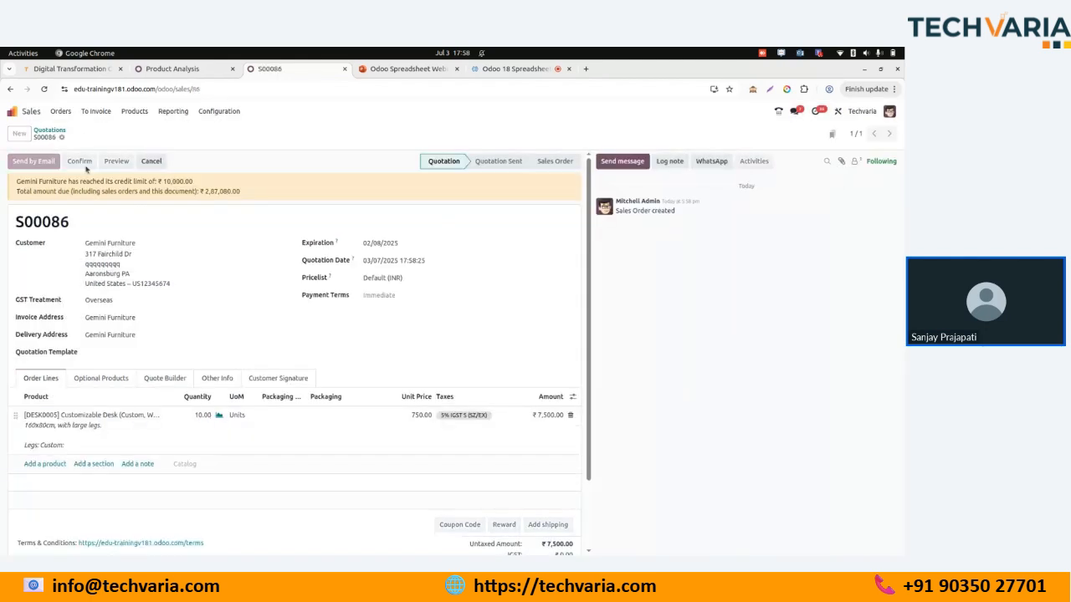
Return to the Dashboards app, open Analysis Demo, and filter it by product [DESK0005] Customizable Desk (Custom, White).
{"action": "left_click", "coordinate": [13, 111]}
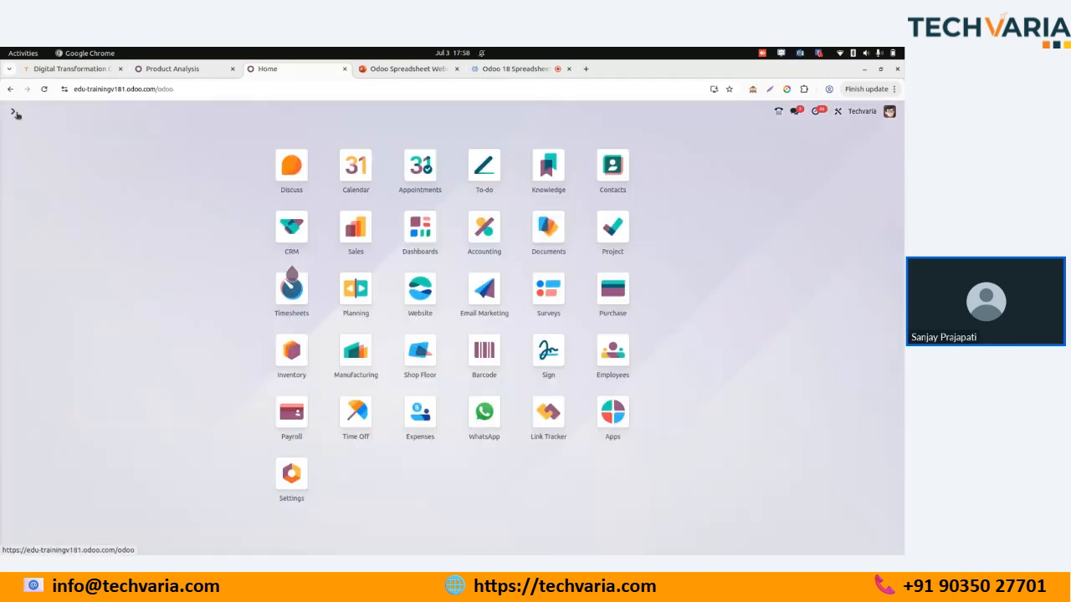
{"action": "left_click", "coordinate": [420, 226]}
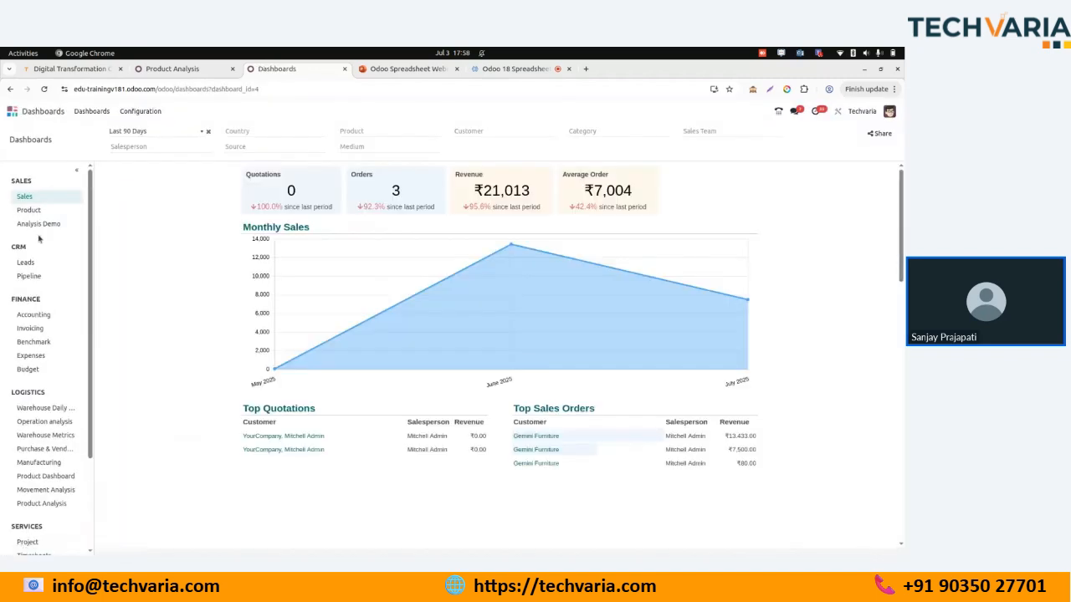
{"action": "left_click", "coordinate": [39, 224]}
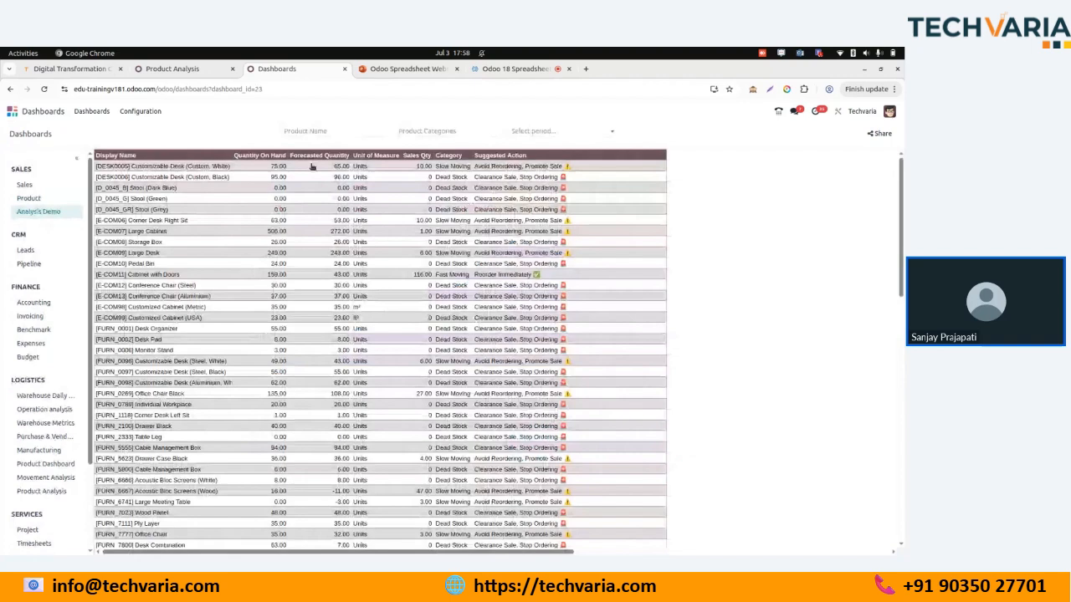
{"action": "left_click", "coordinate": [351, 131]}
{"action": "type", "text": "Cus"}
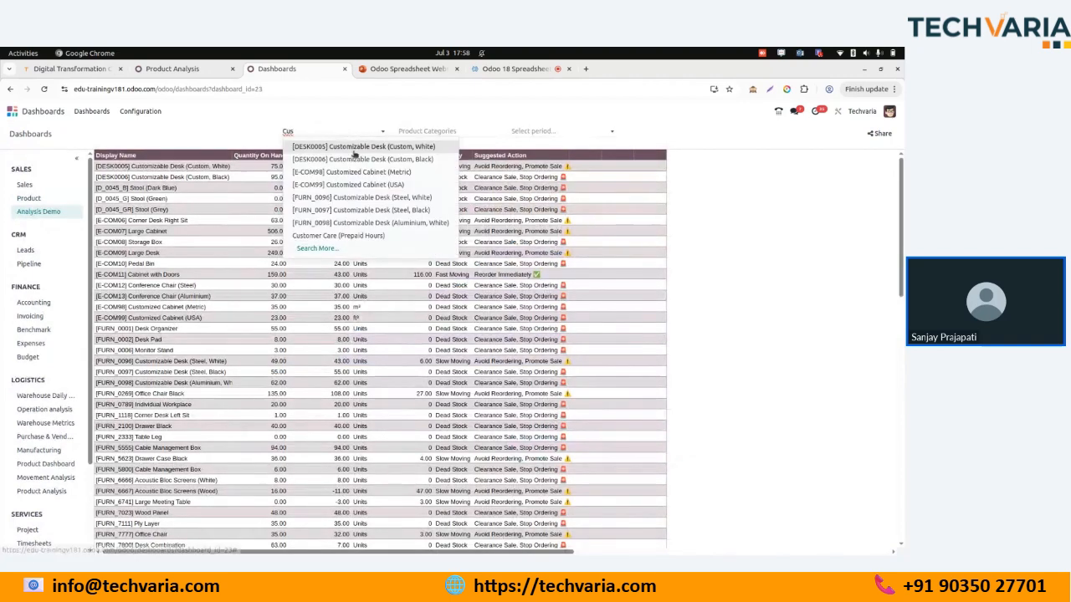
{"action": "left_click", "coordinate": [351, 152]}
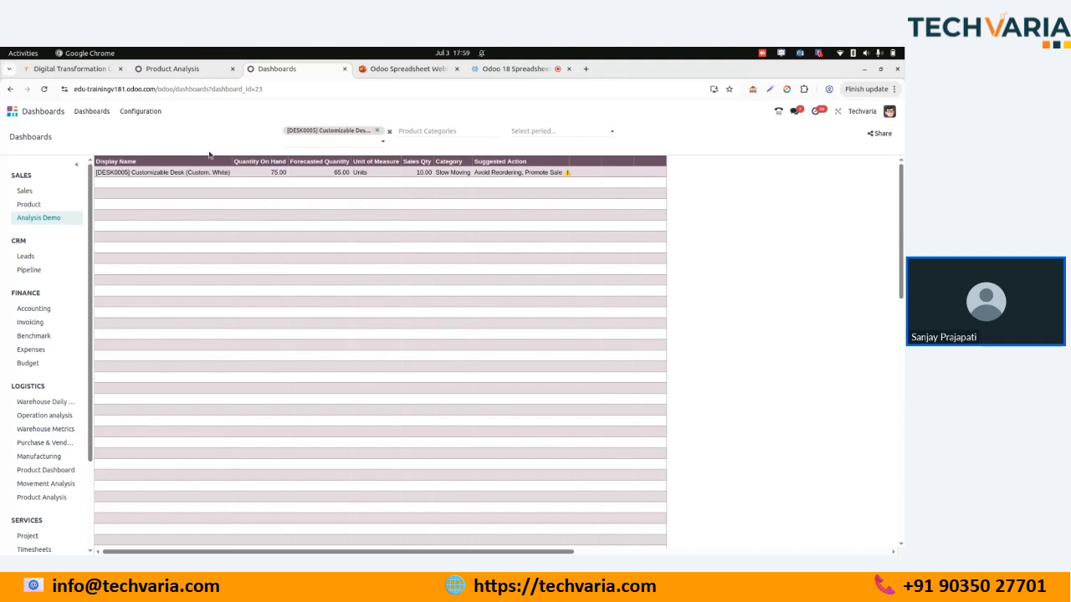
Switch to the Product Analysis spreadsheet that is already open in the browser.
{"action": "left_click", "coordinate": [138, 112]}
{"action": "left_click", "coordinate": [173, 69]}
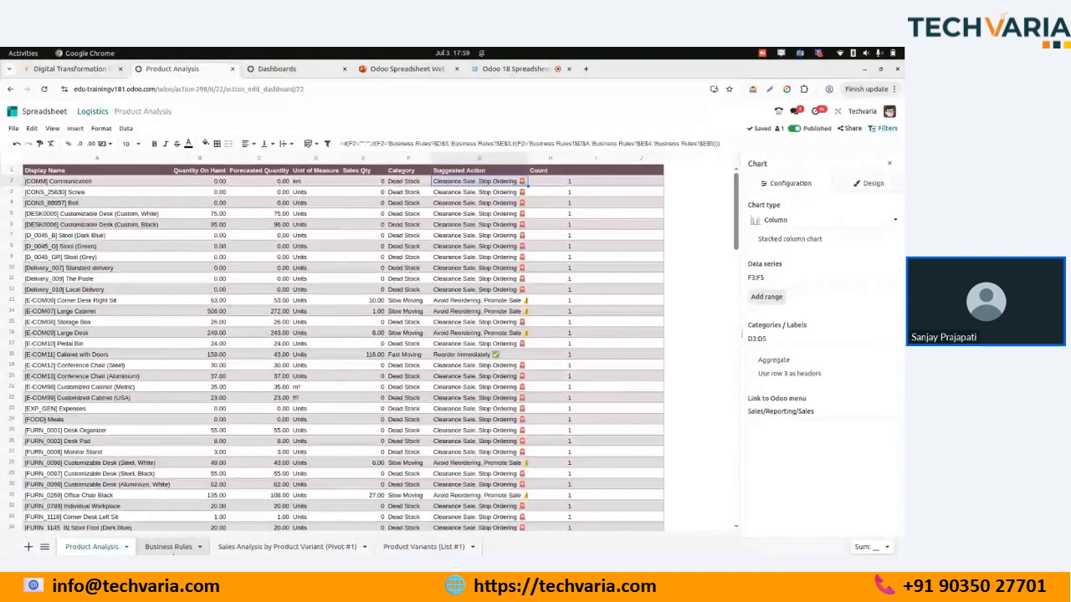